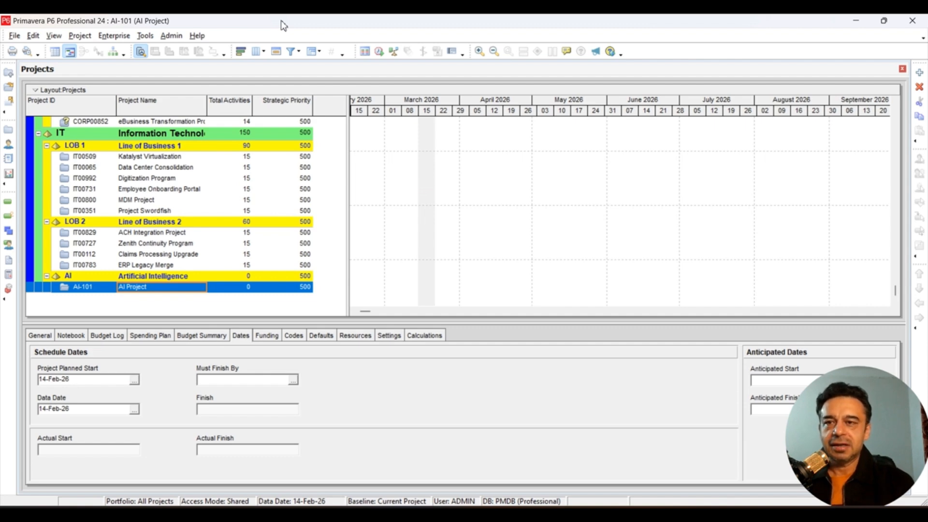
- Open the enterprise roles dictionary, filter it to All Roles, and browse the existing roles
click(114, 35)
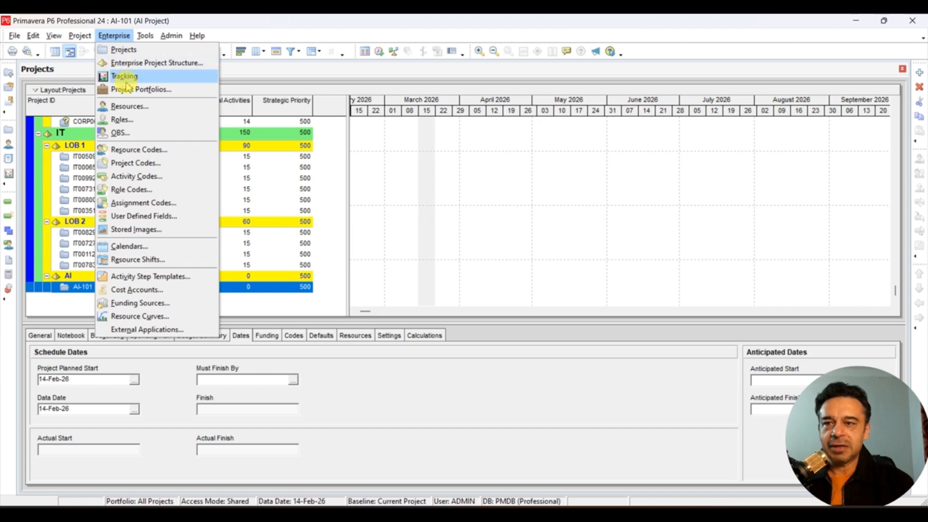
click(133, 121)
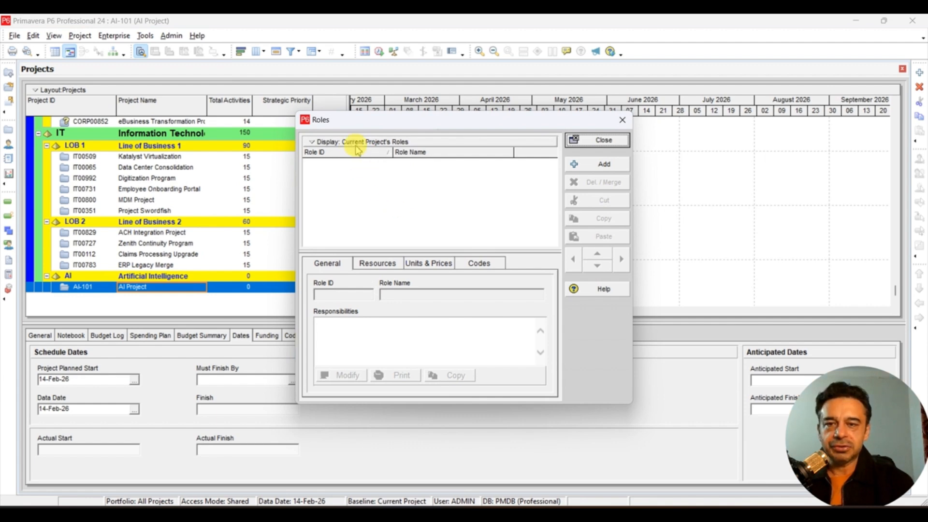
click(312, 142)
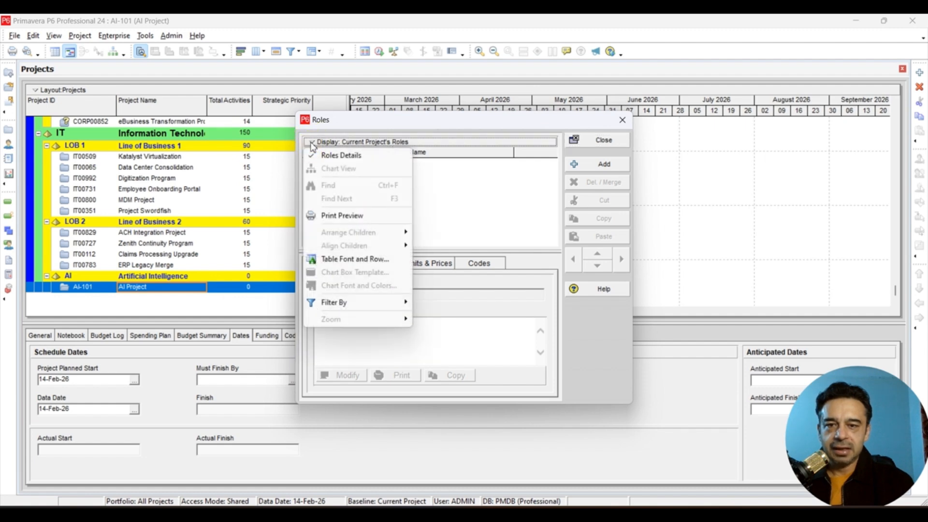
mouse_move(363, 300)
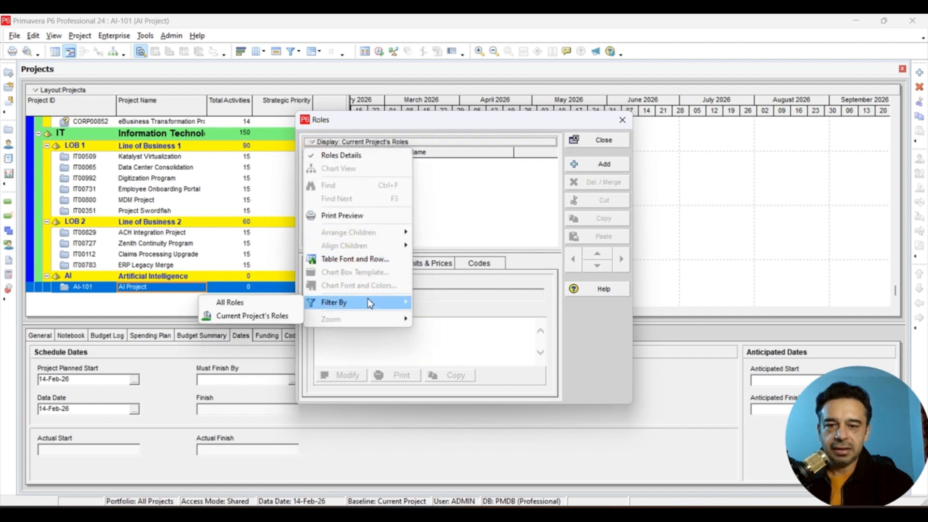
click(247, 306)
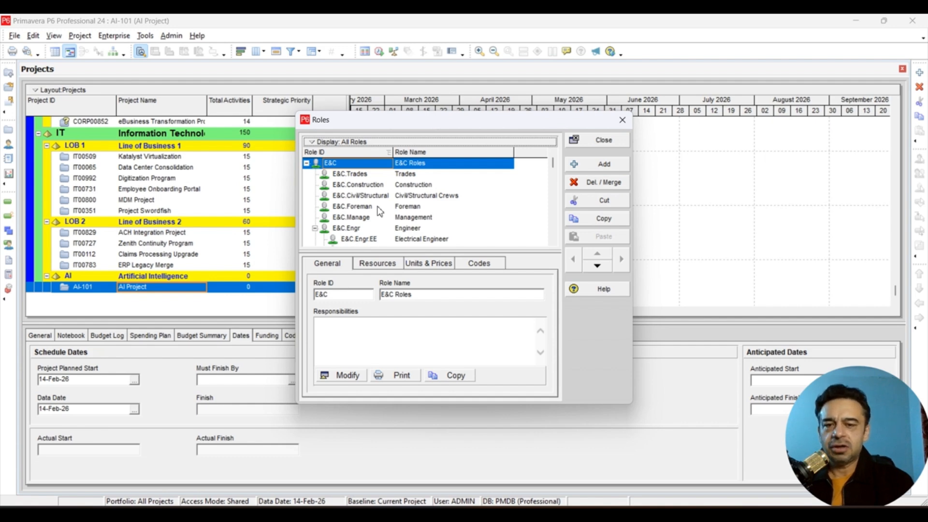
scroll(379, 211, down, 10)
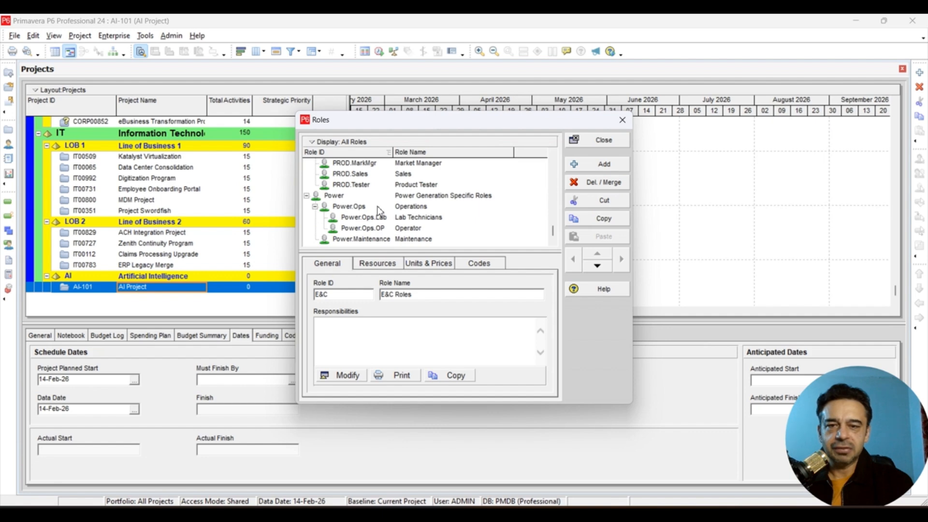
scroll(380, 211, up, 5)
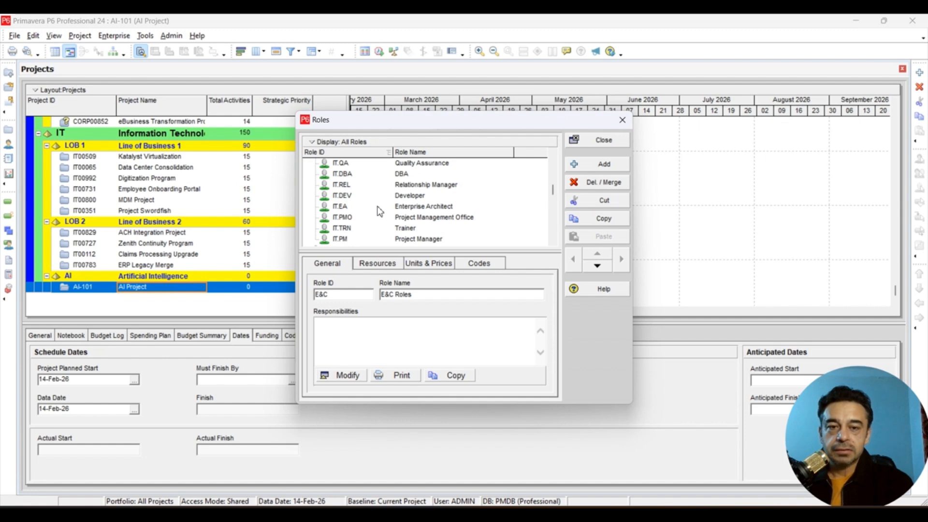
scroll(379, 211, up, 5)
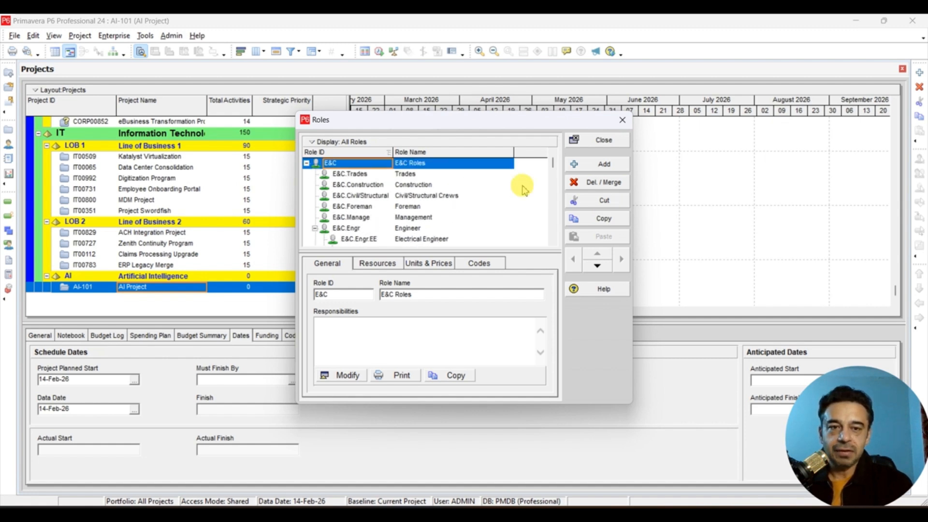
- Add a new role to the dictionary and name it Software Engineer
click(593, 165)
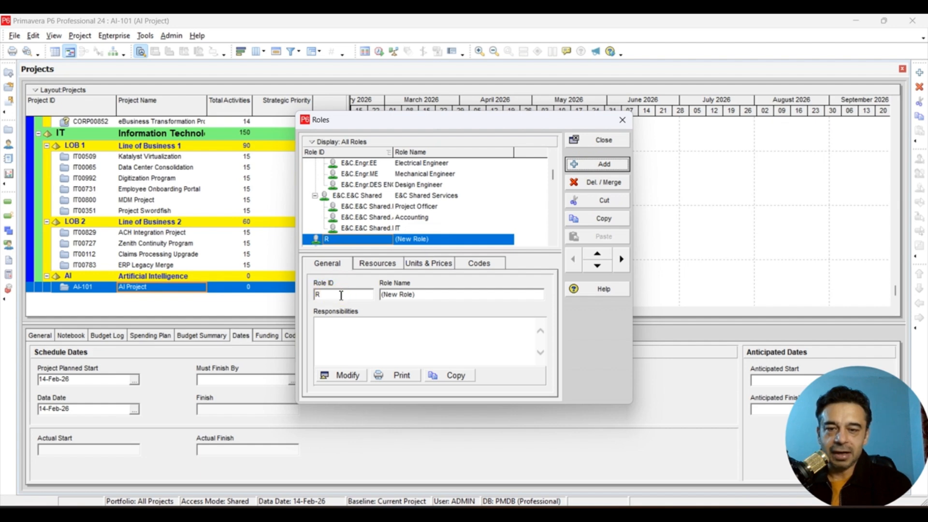
double_click(431, 294)
key(BackSpace)
key(BackSpace)
key(BackSpace)
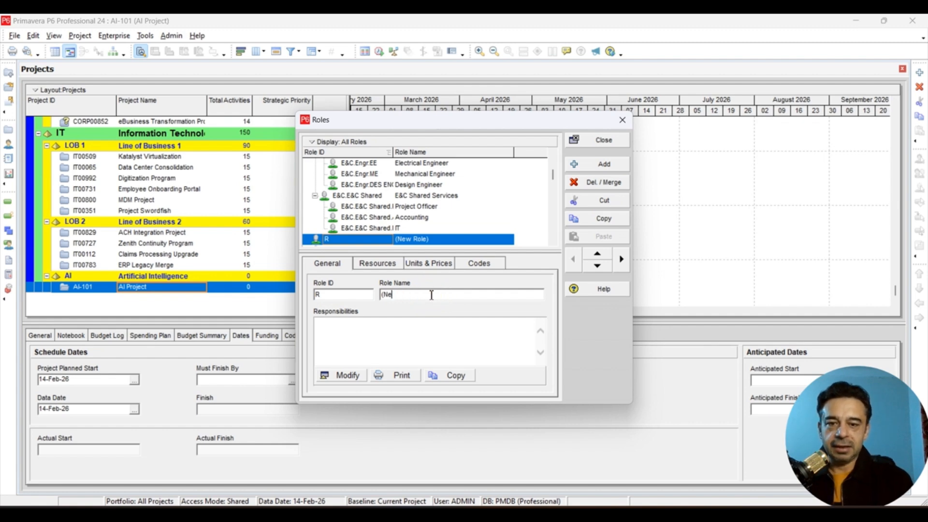
key(BackSpace)
key(BackSpace)
key(BackSpace)
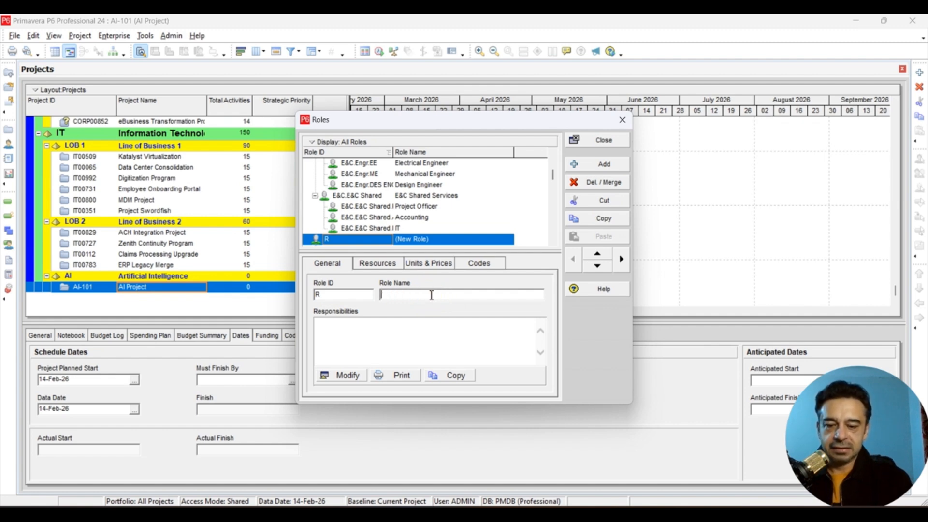
text(So)
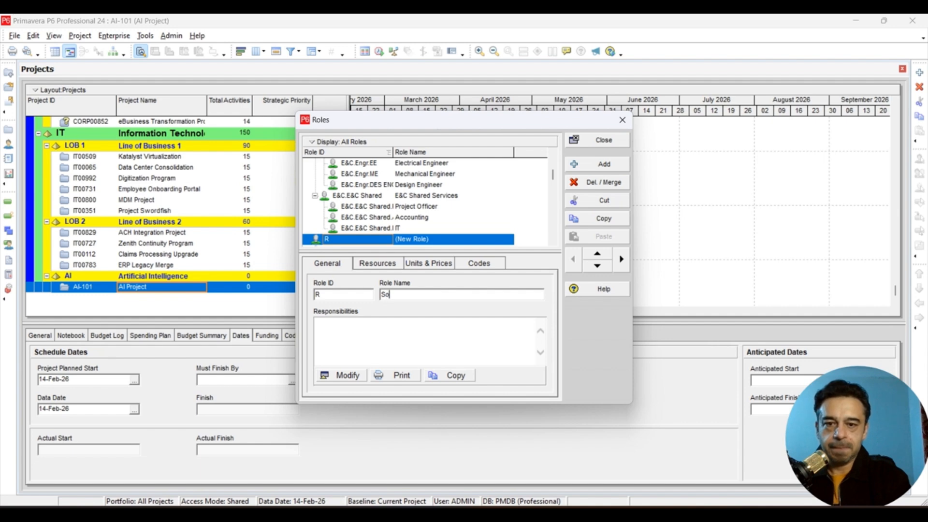
text(ftwar)
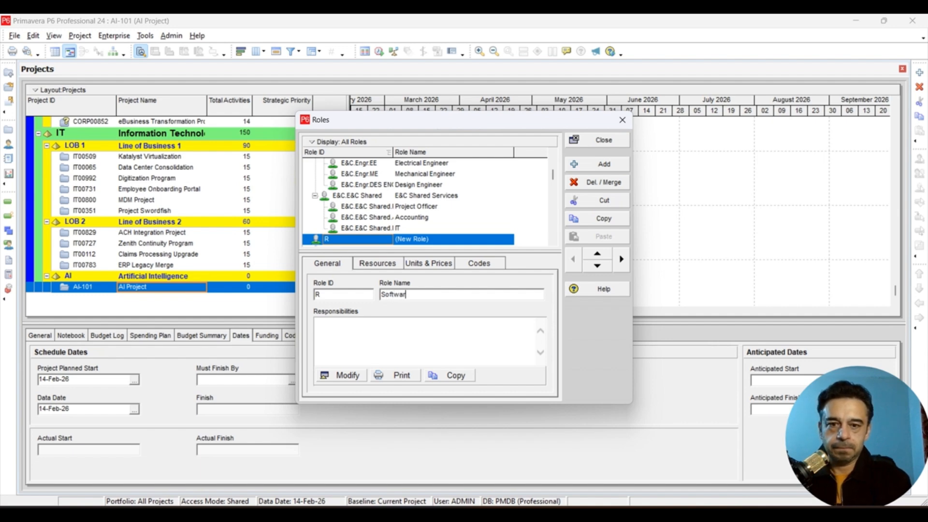
text(e Eng)
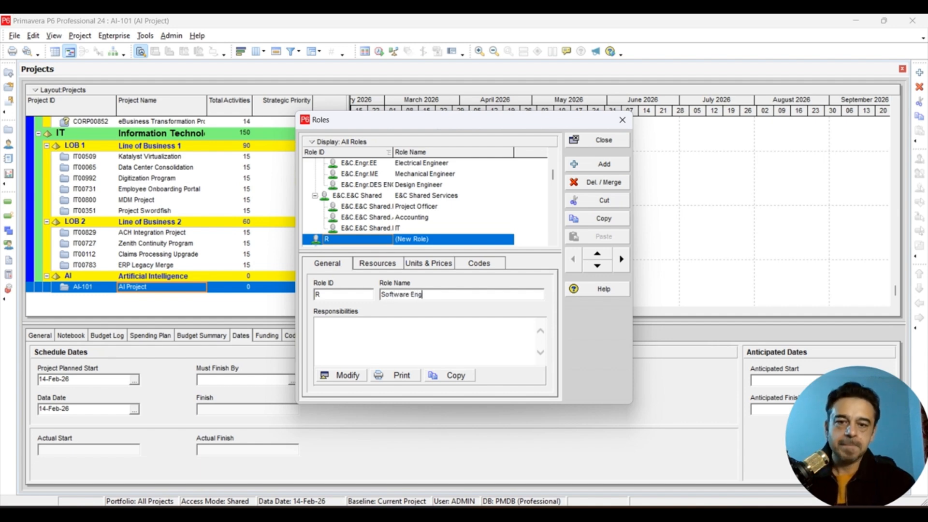
text(ineer)
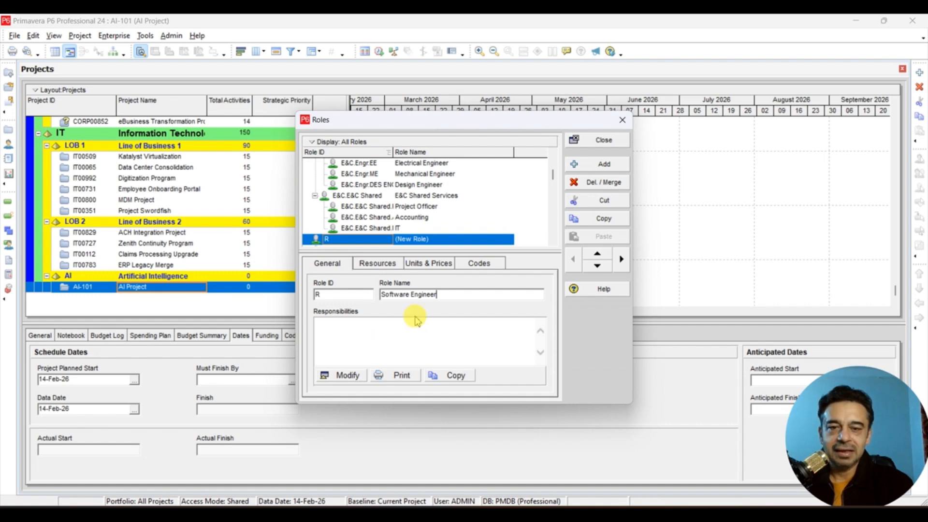
- Set the Software Engineer role's standard rate to $50 per hour, and close the roles dictionary after checking its code assignments
click(428, 264)
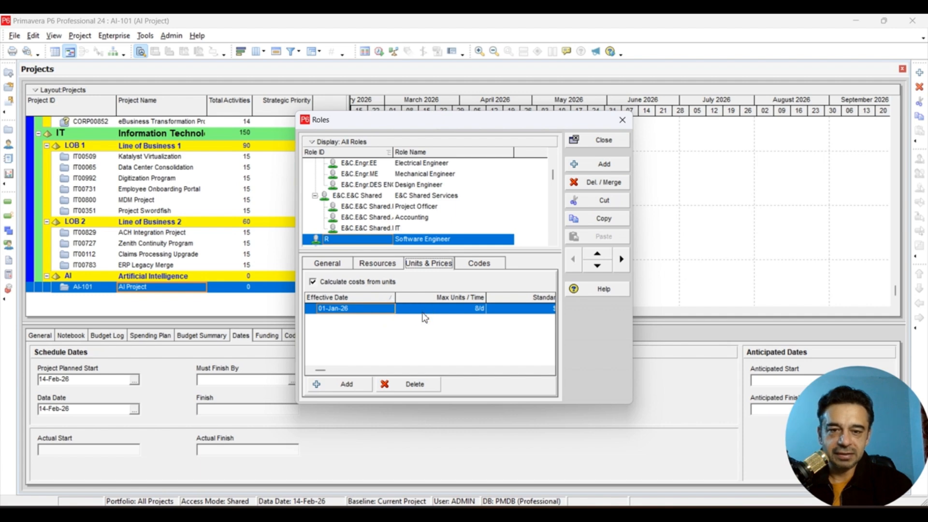
click(550, 370)
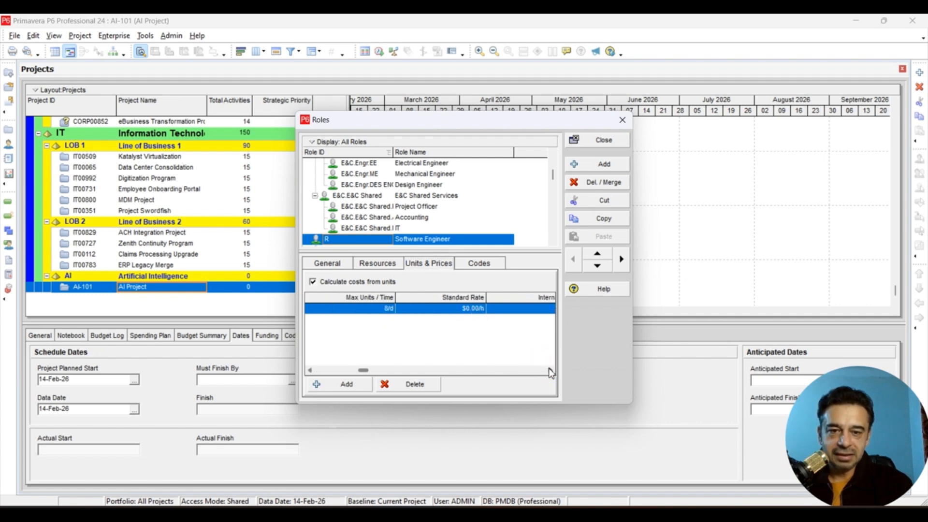
click(444, 309)
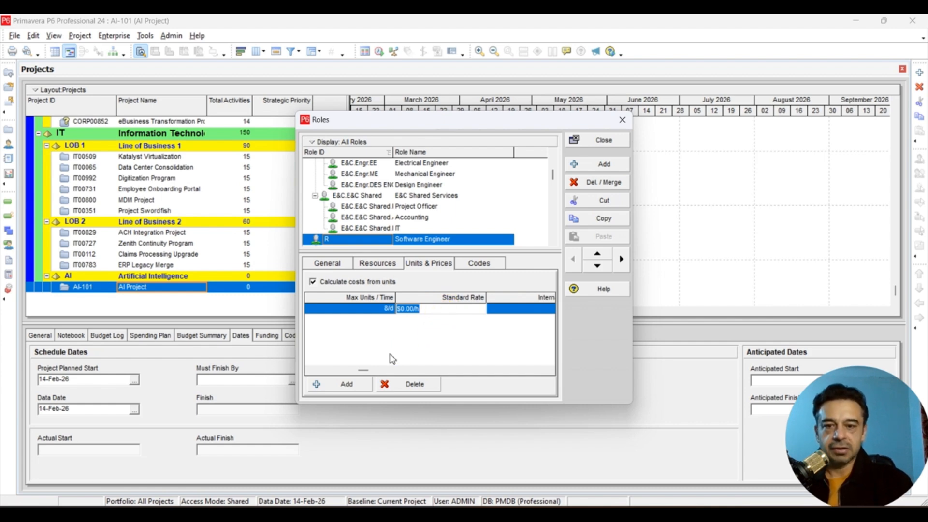
key(BackSpace)
text(50)
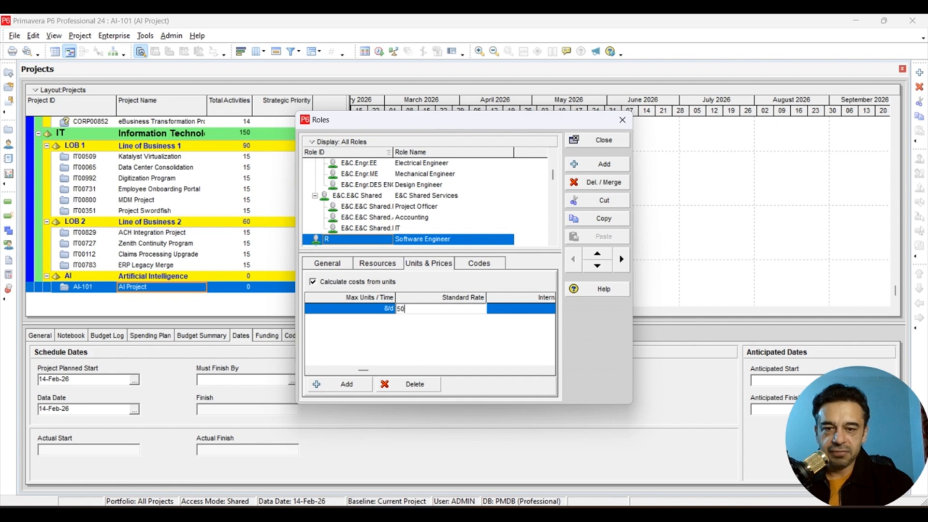
click(390, 355)
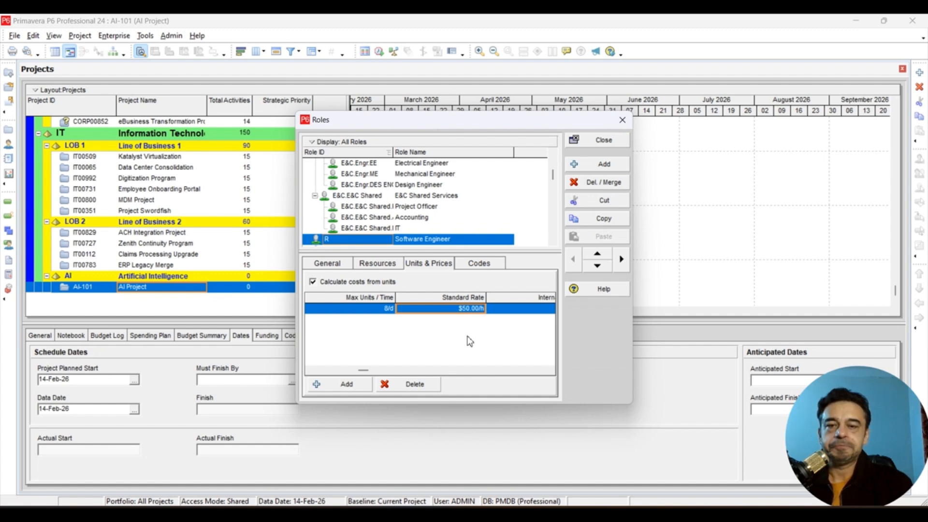
click(478, 263)
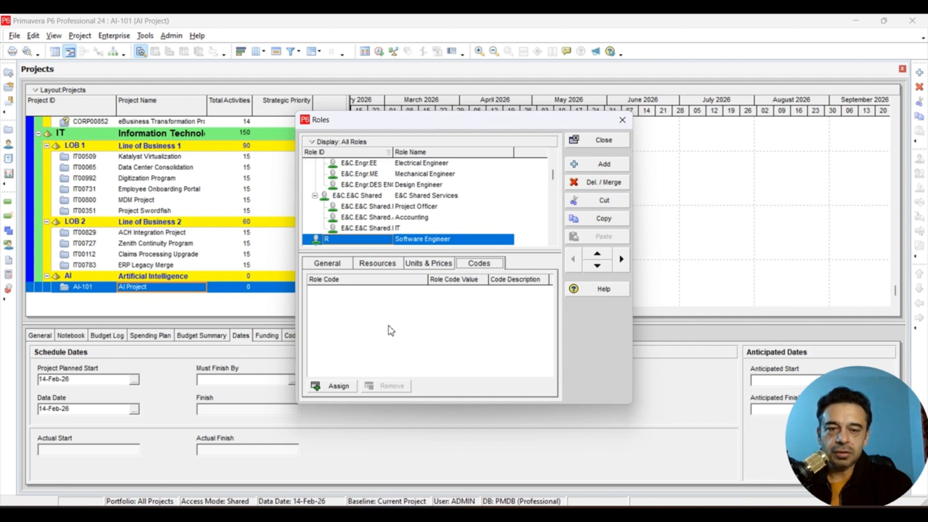
click(622, 121)
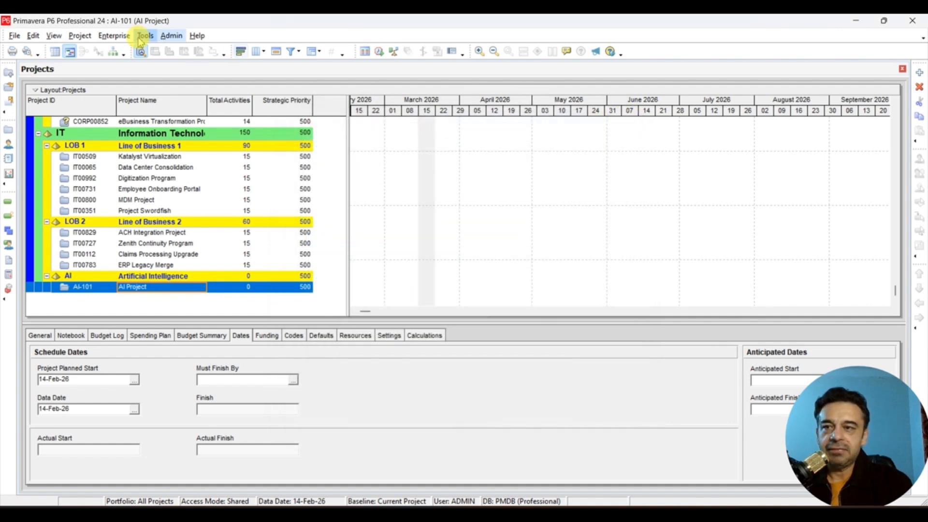
- Open the enterprise role codes dictionary and check which role codes are available for selection
click(115, 36)
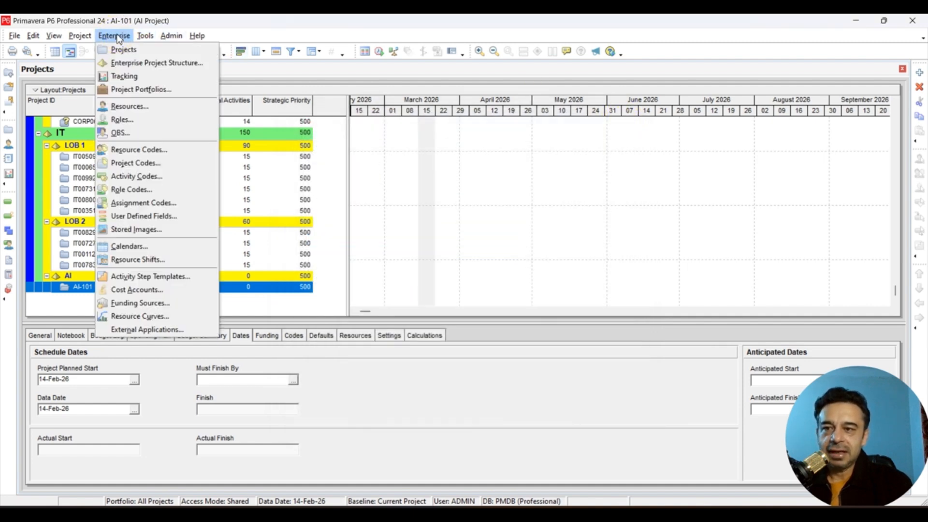
click(145, 124)
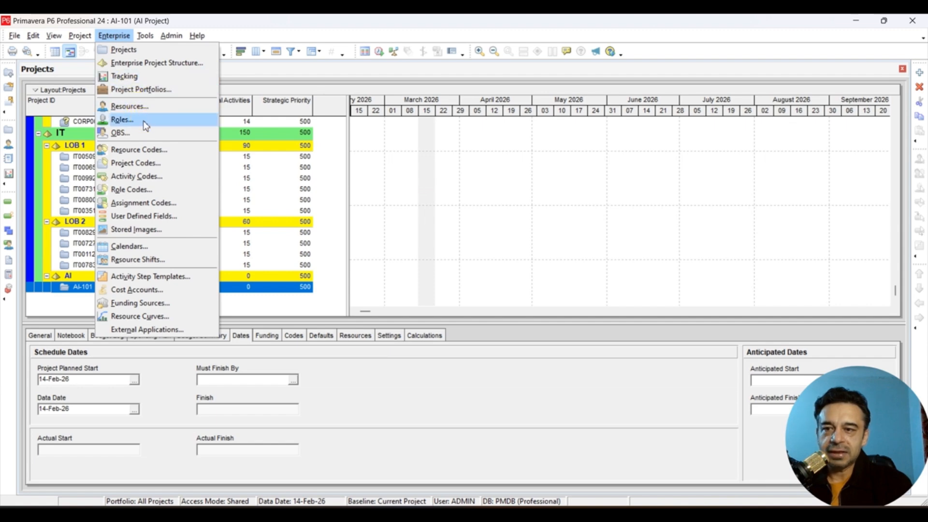
click(147, 189)
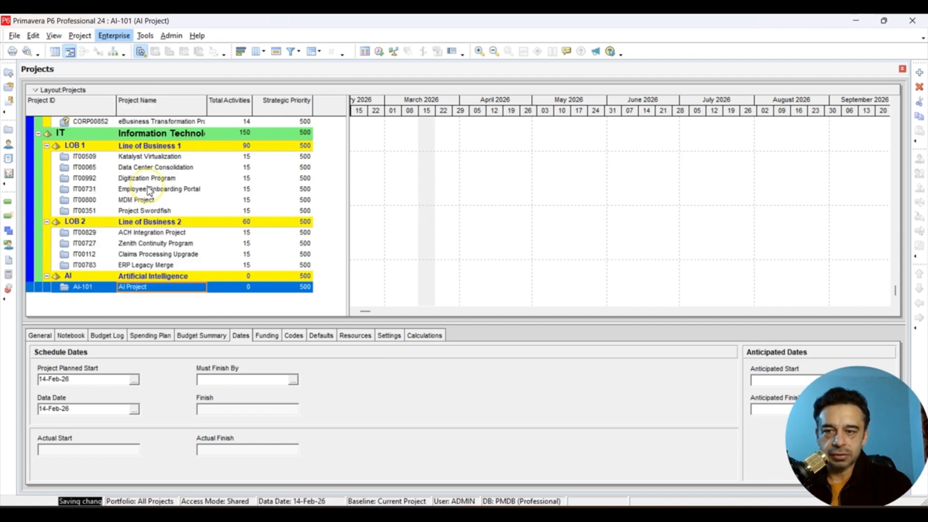
click(472, 285)
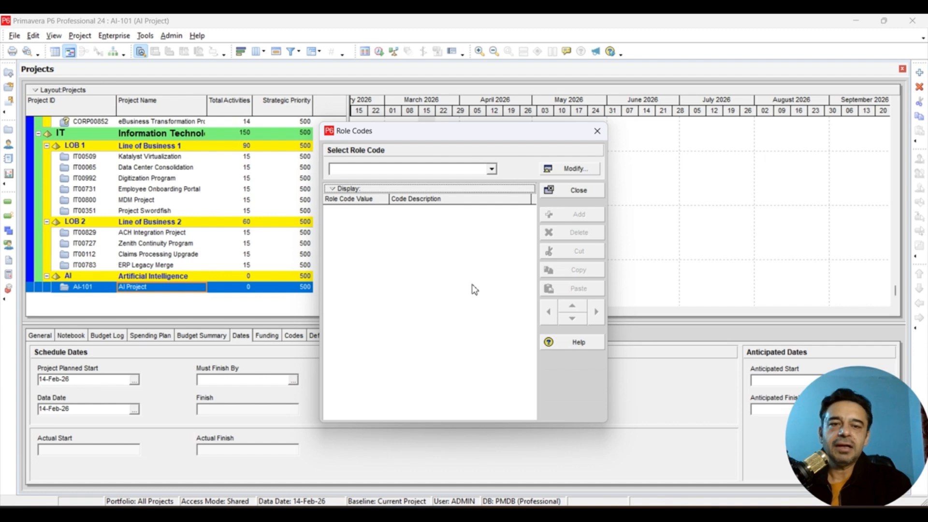
click(493, 168)
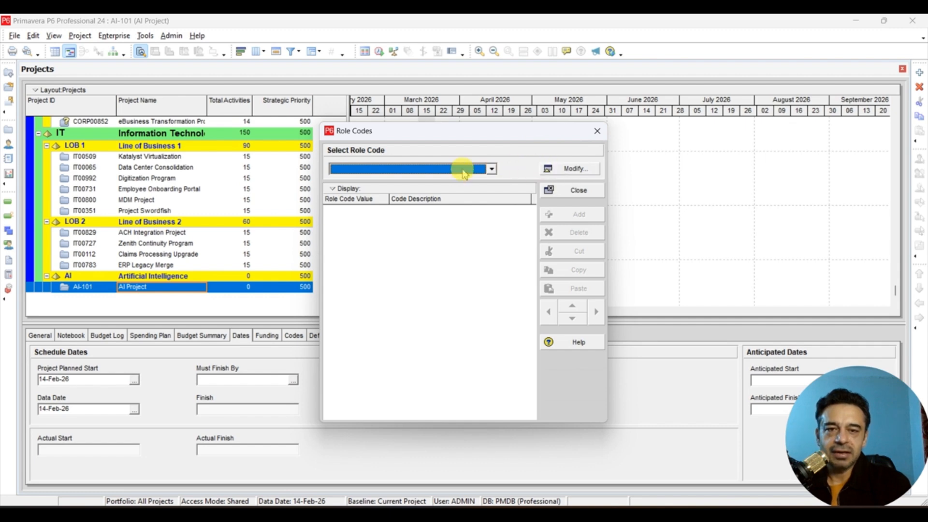
click(472, 169)
click(472, 169)
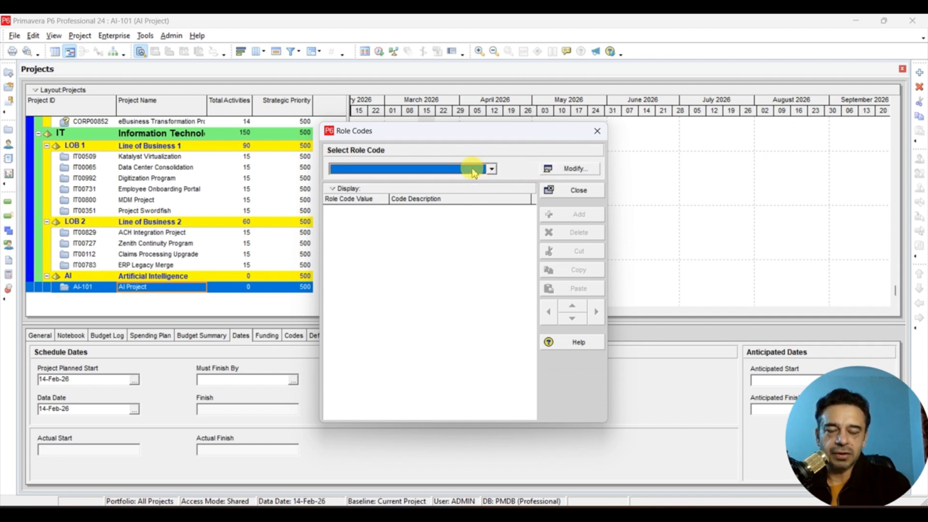
- Create a role code definition named Education and close the definitions list
click(558, 169)
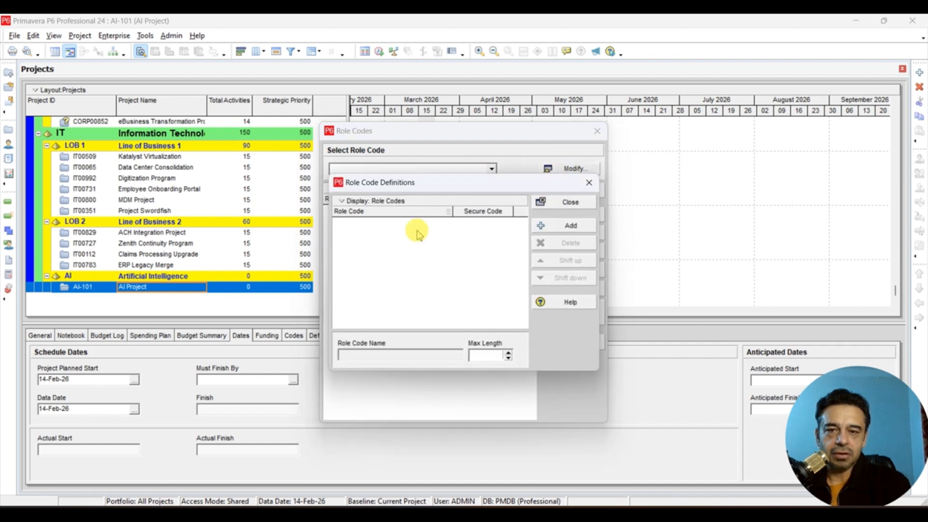
click(551, 228)
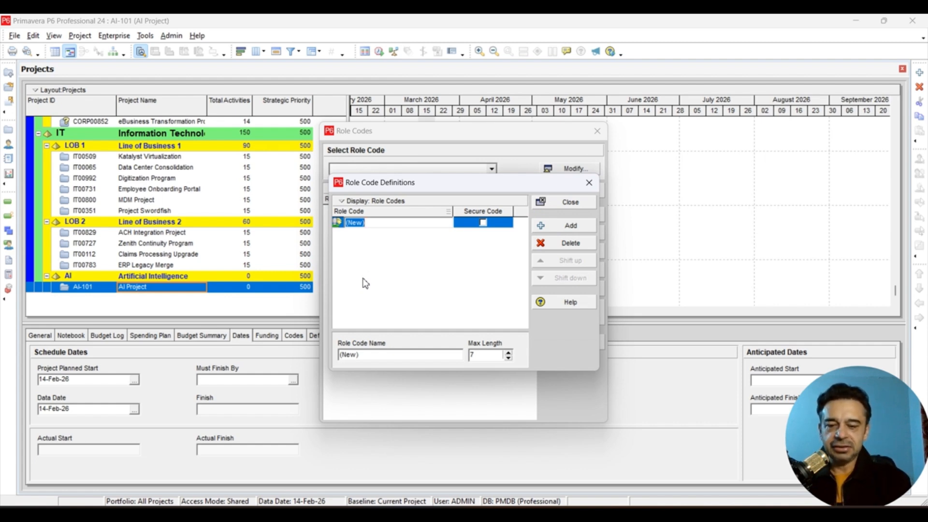
text(Educat)
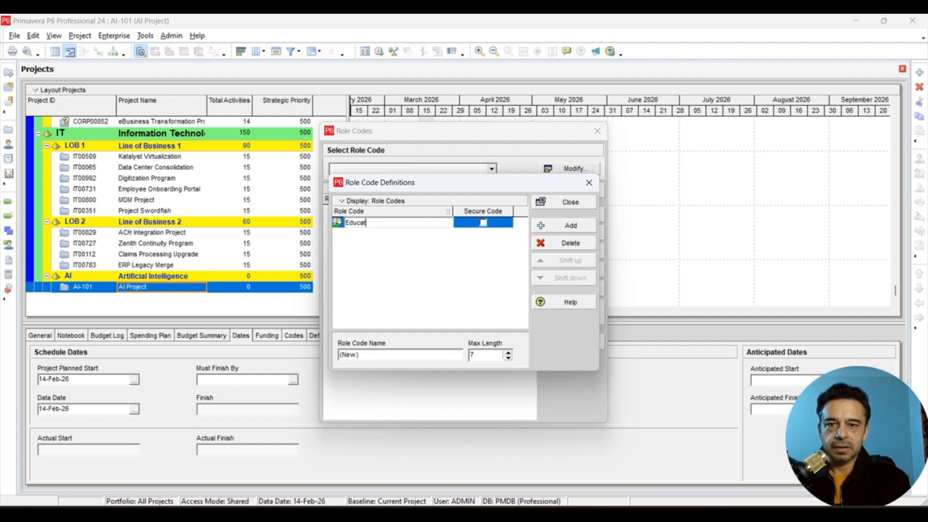
text(ion)
key(Return)
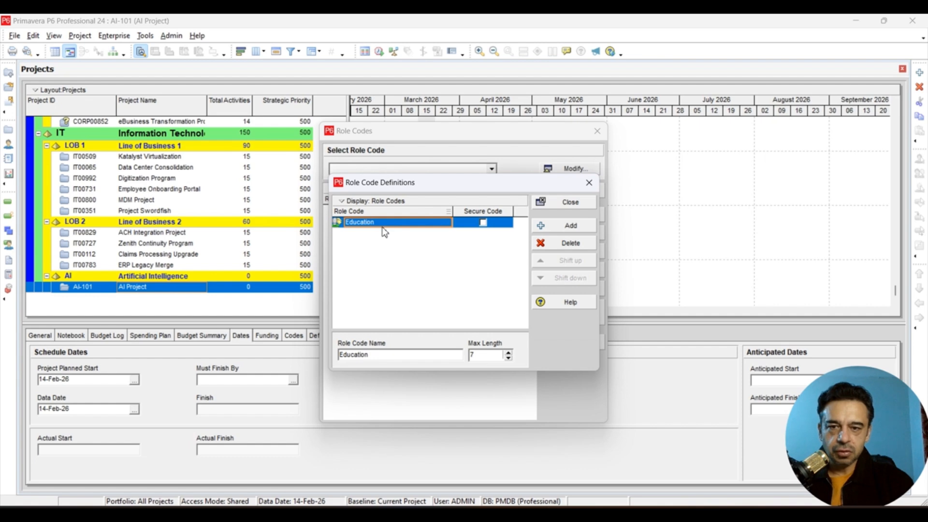
click(556, 206)
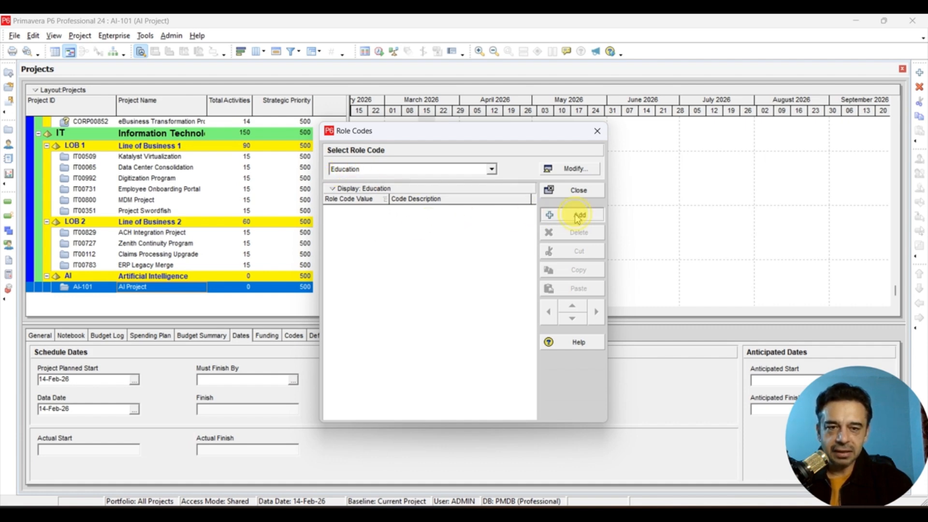
- Add a first value to the Education role code with the description Master
click(553, 218)
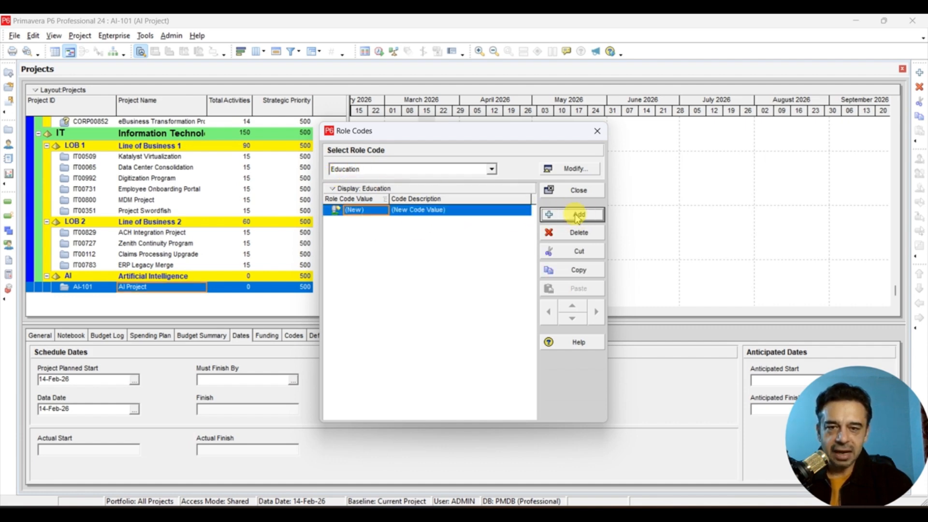
click(470, 211)
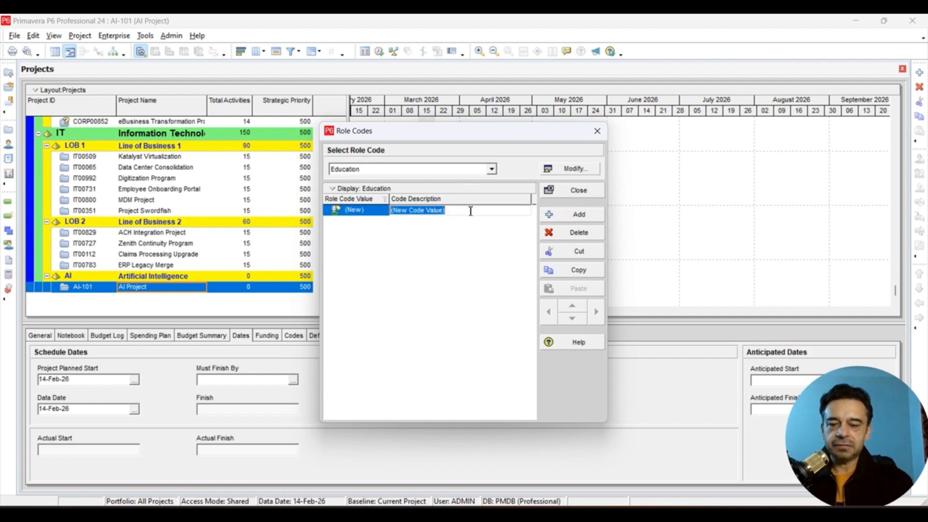
text(Master)
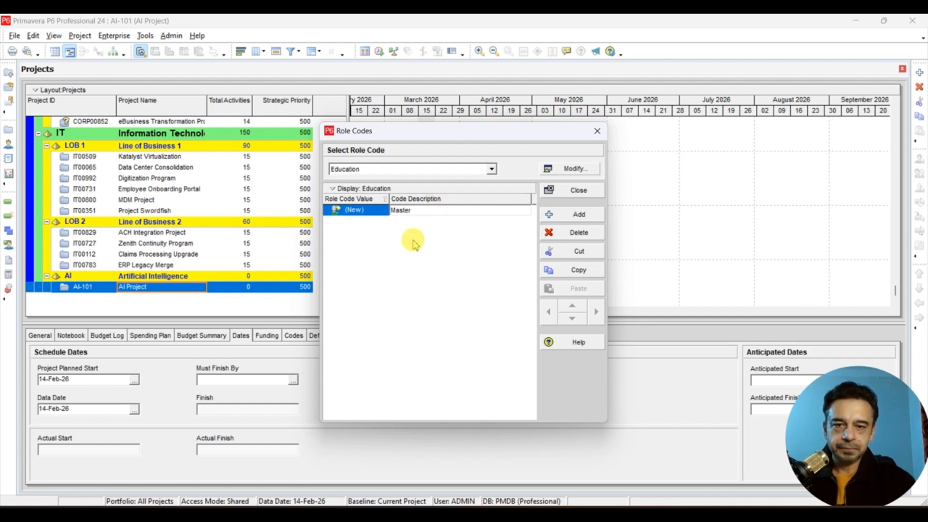
click(445, 256)
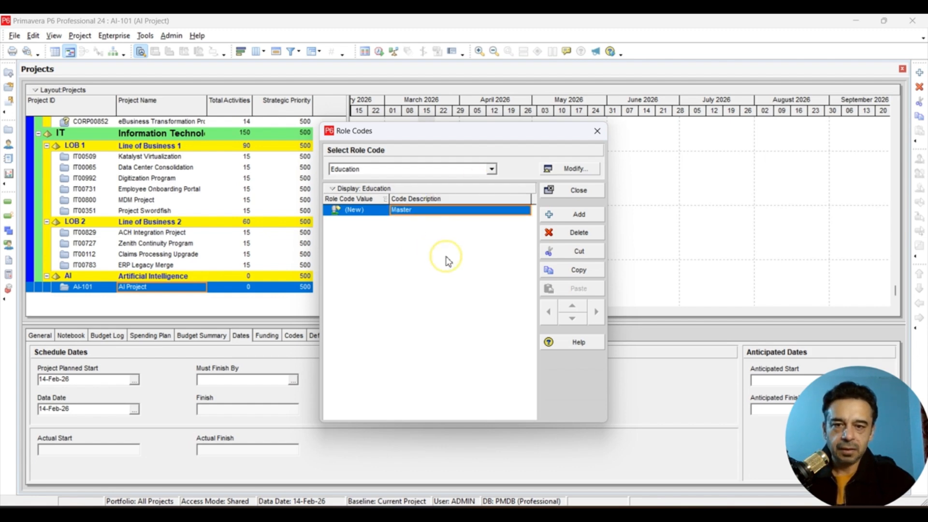
- Add a second Education role code value with the description High School
click(569, 216)
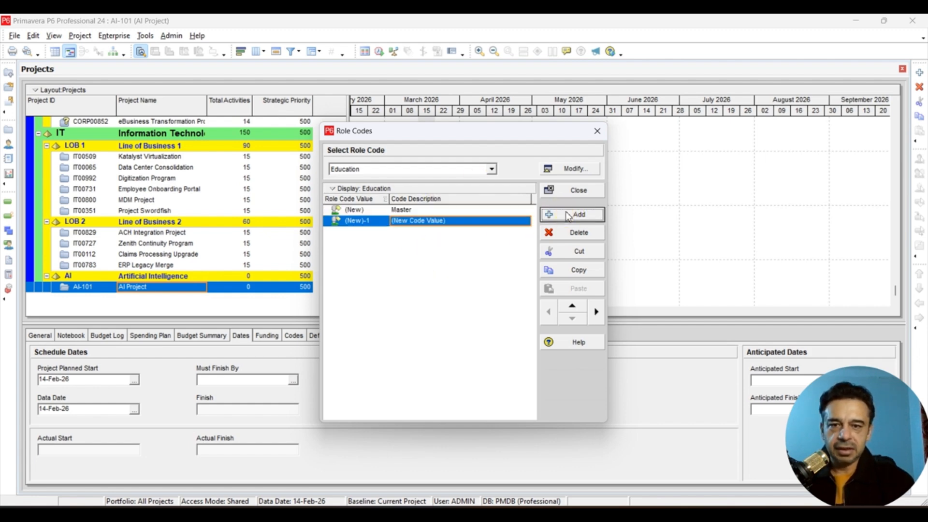
click(473, 221)
text(H)
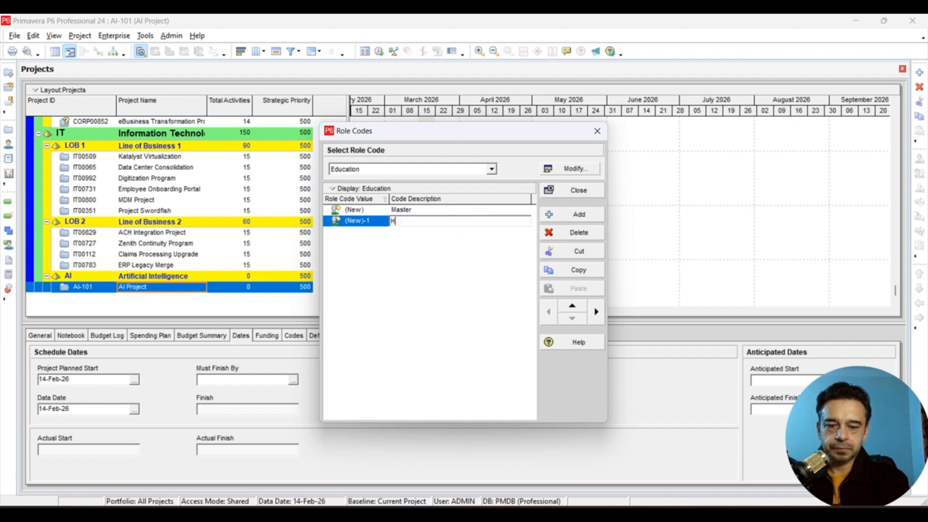
text(igh School)
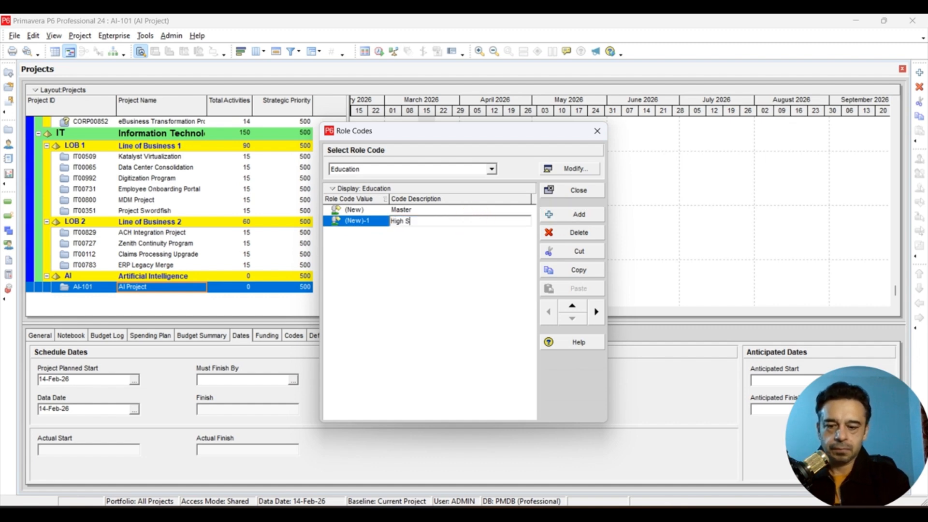
click(439, 261)
- Add a third Education role code value with the description Diploma
click(552, 220)
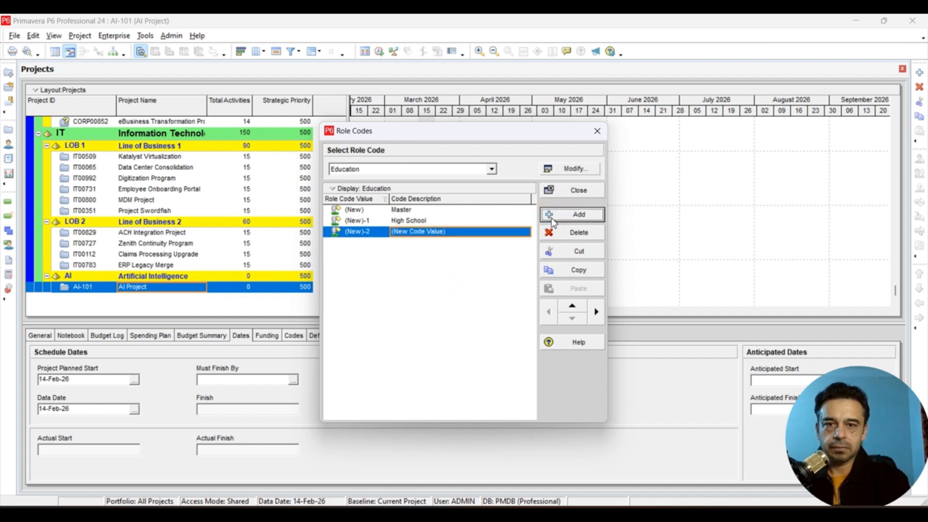
click(483, 231)
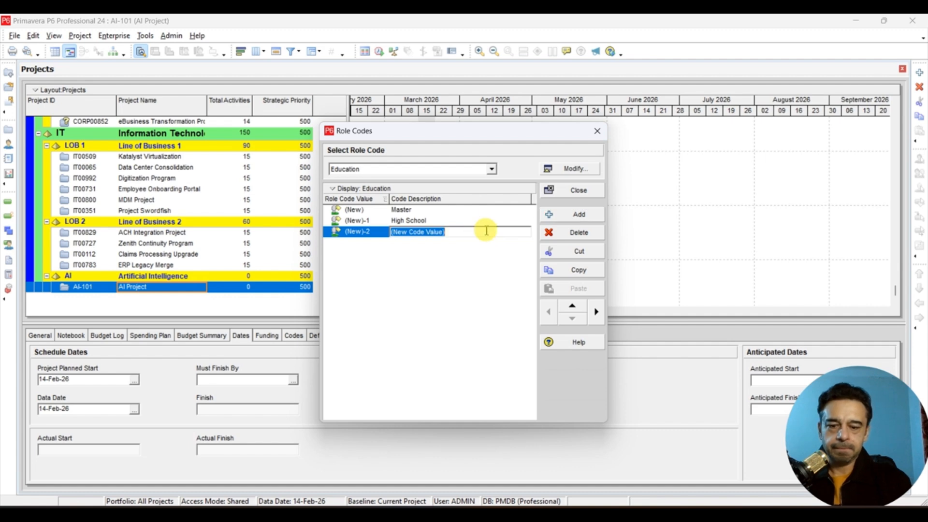
text(Dipl)
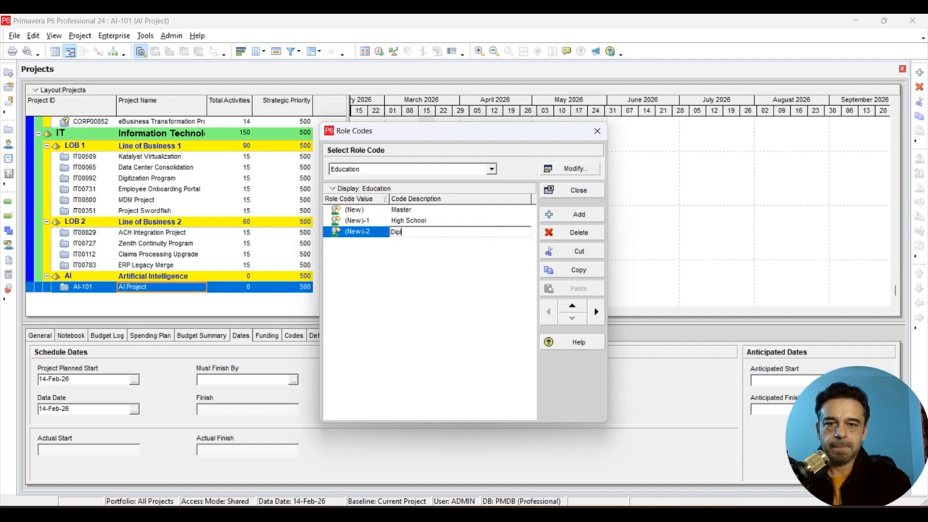
text(oma)
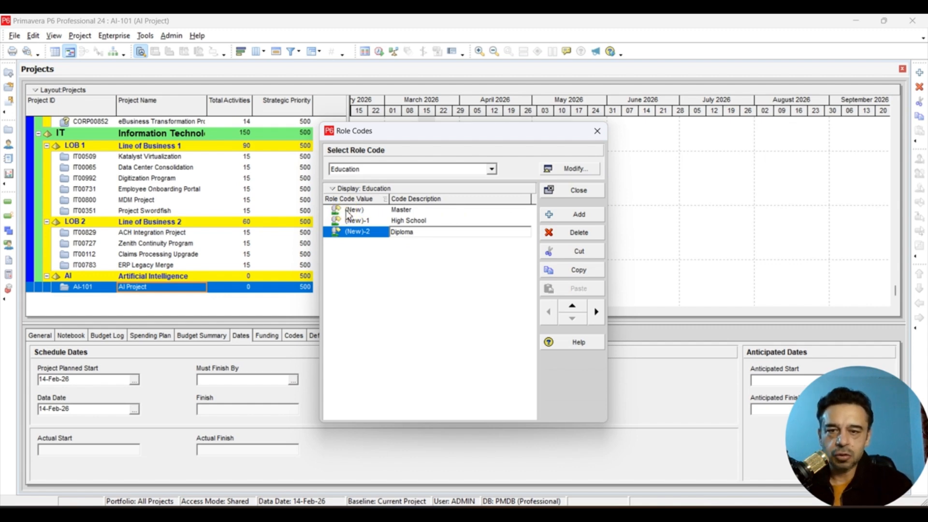
click(432, 293)
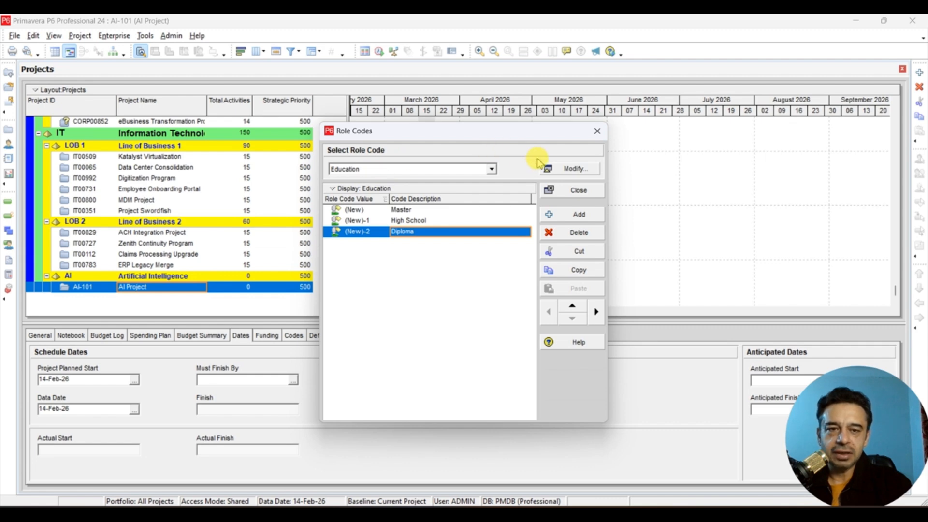
- Create another role code definition named Location and close the definitions list
click(491, 169)
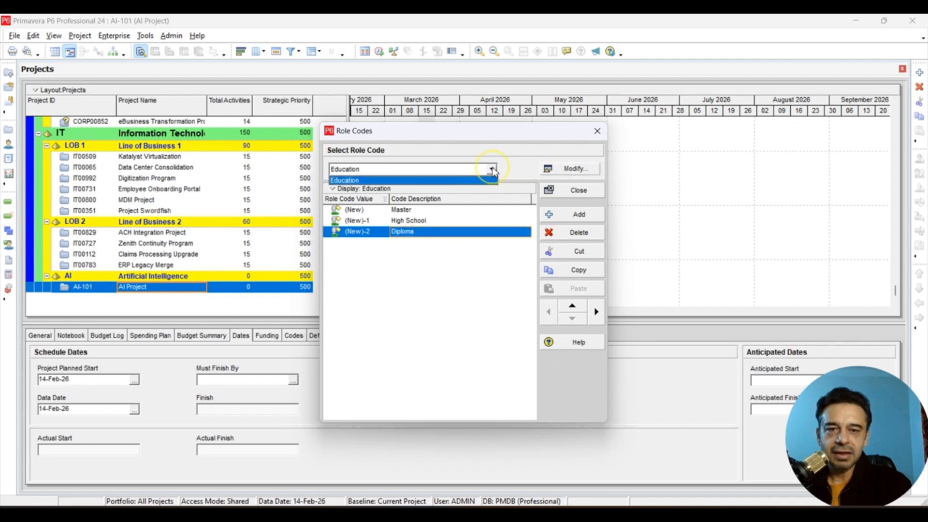
click(491, 169)
click(574, 171)
click(574, 171)
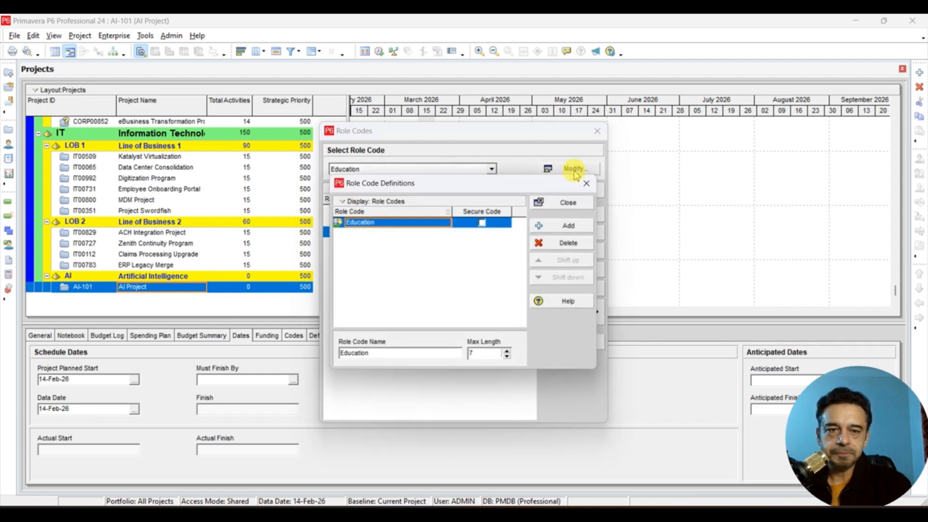
click(559, 227)
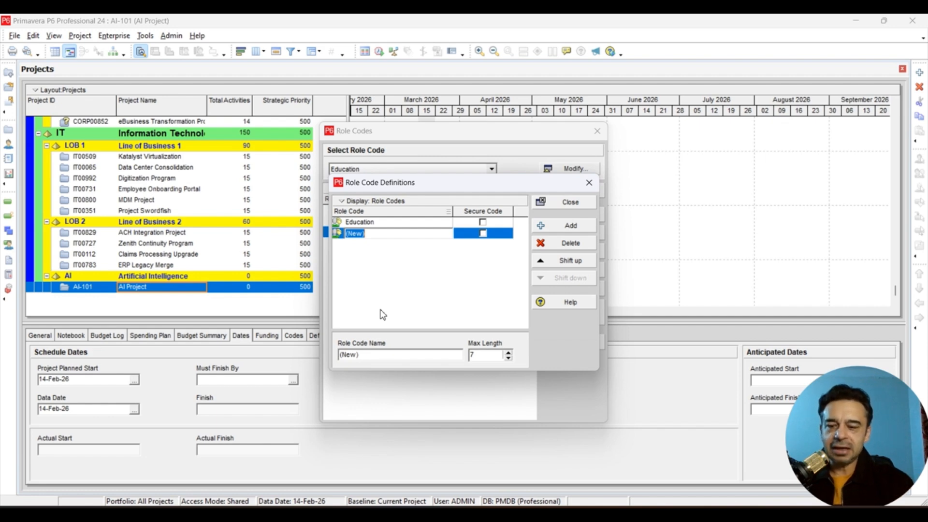
text(L)
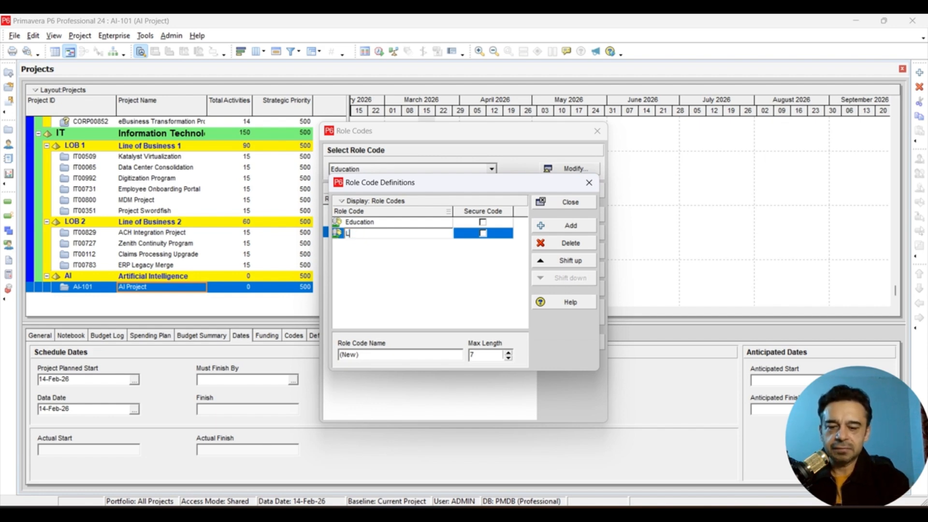
text(ocation)
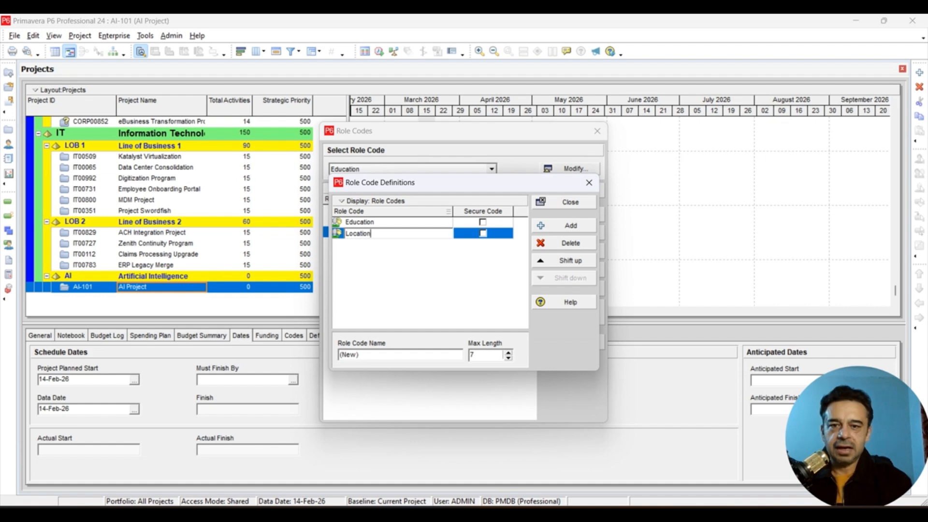
click(423, 284)
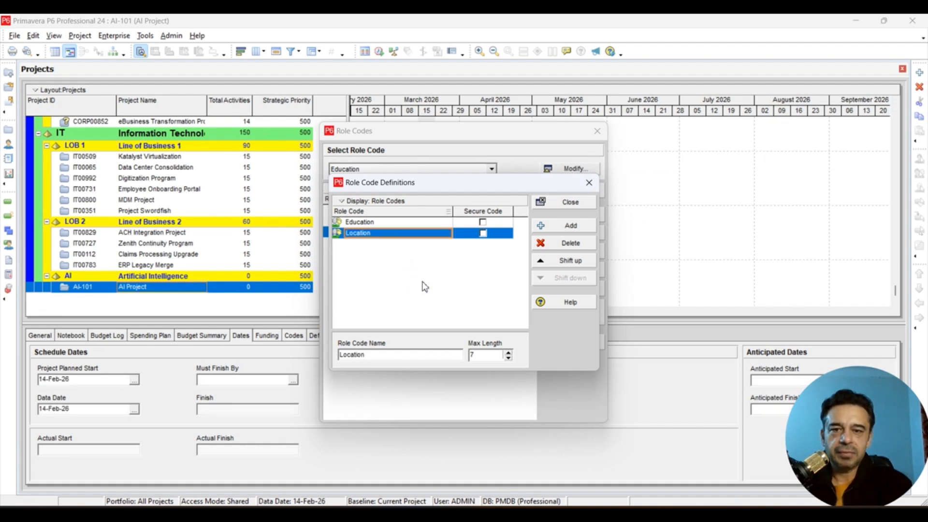
click(557, 203)
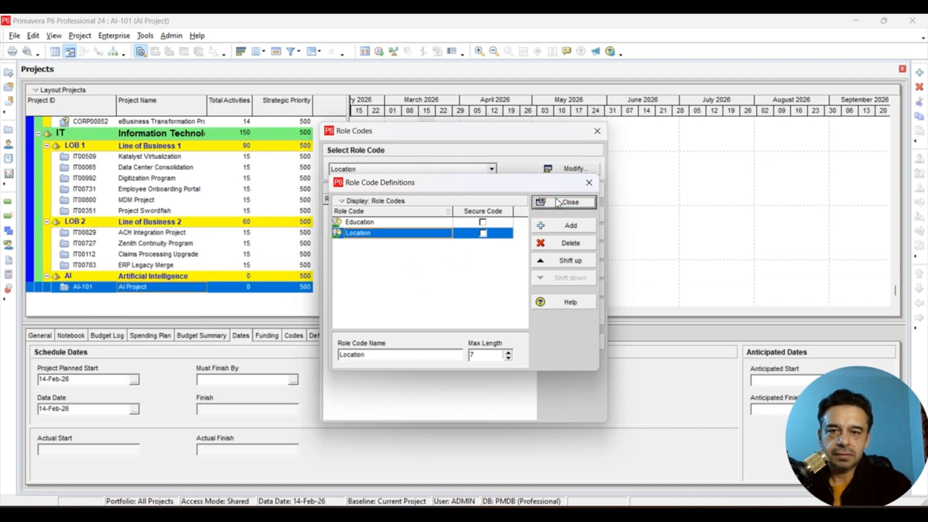
- Select the Location role code and add a value with the description Lahore
click(394, 169)
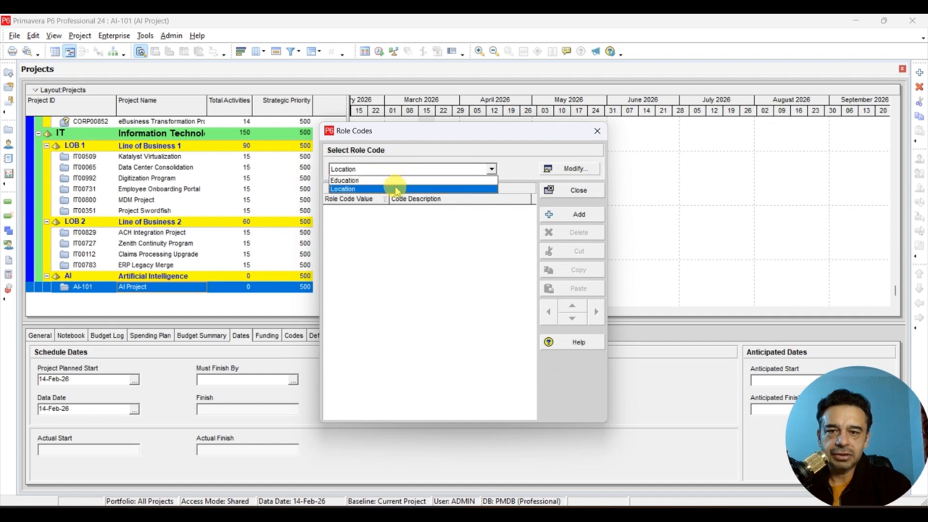
click(394, 189)
click(568, 221)
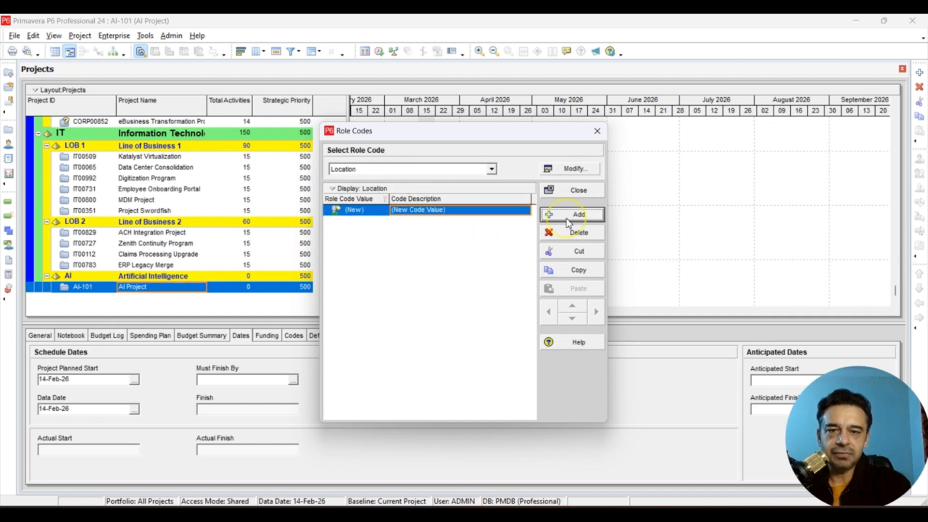
click(468, 213)
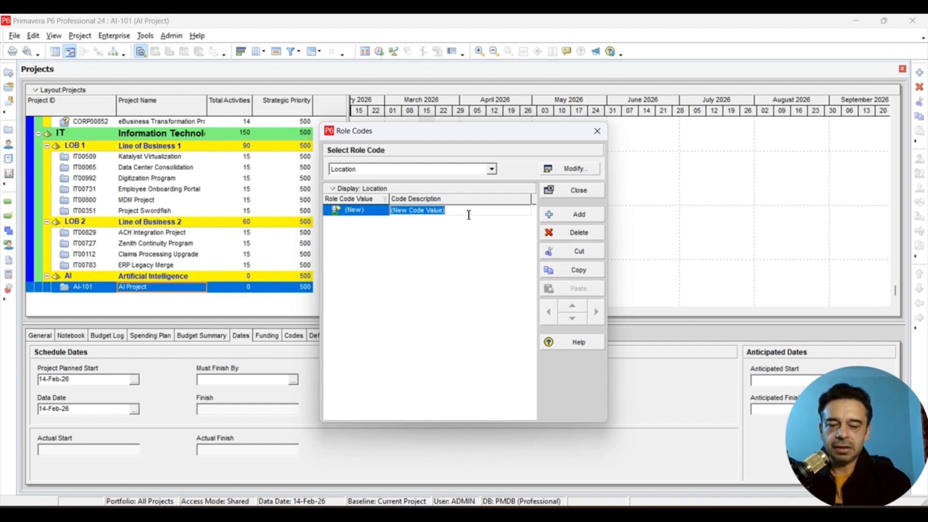
text(Lahore)
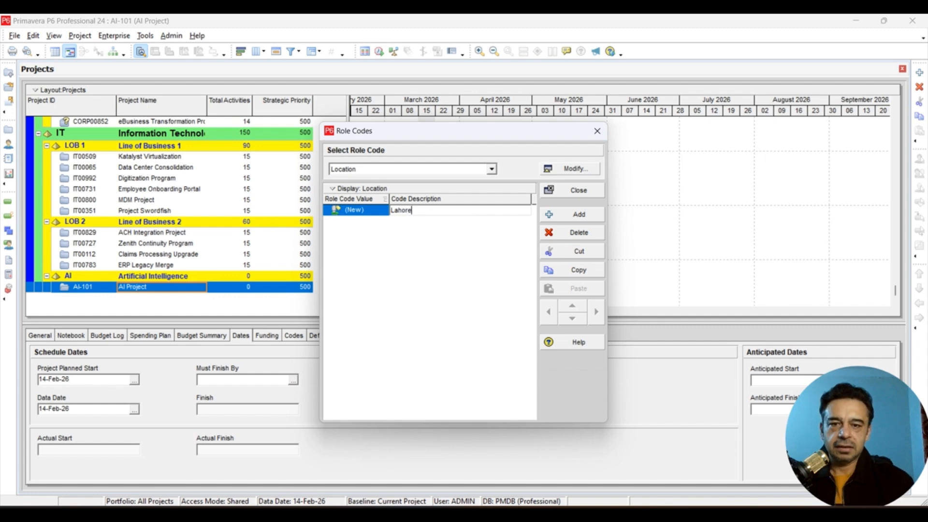
click(412, 246)
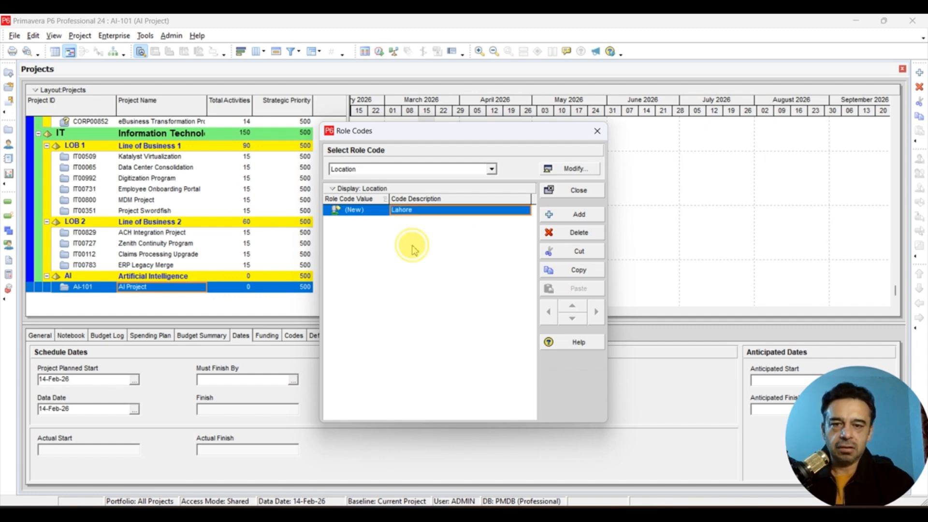
- Add a second Location role code value with the description London
click(548, 214)
click(460, 223)
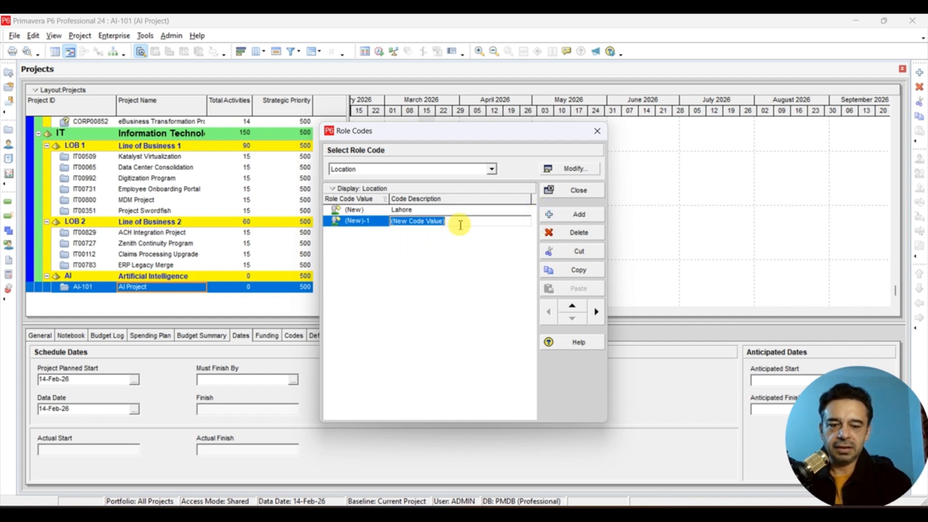
text(Londo)
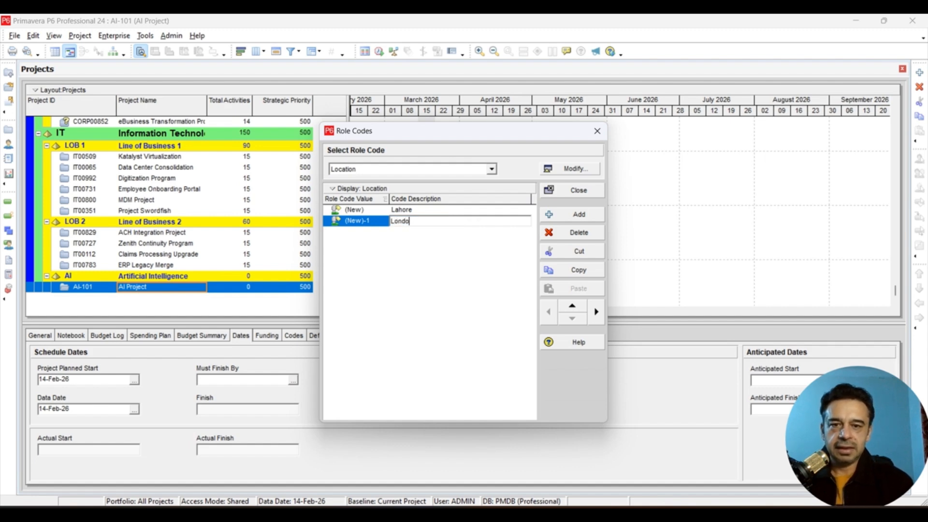
text(n)
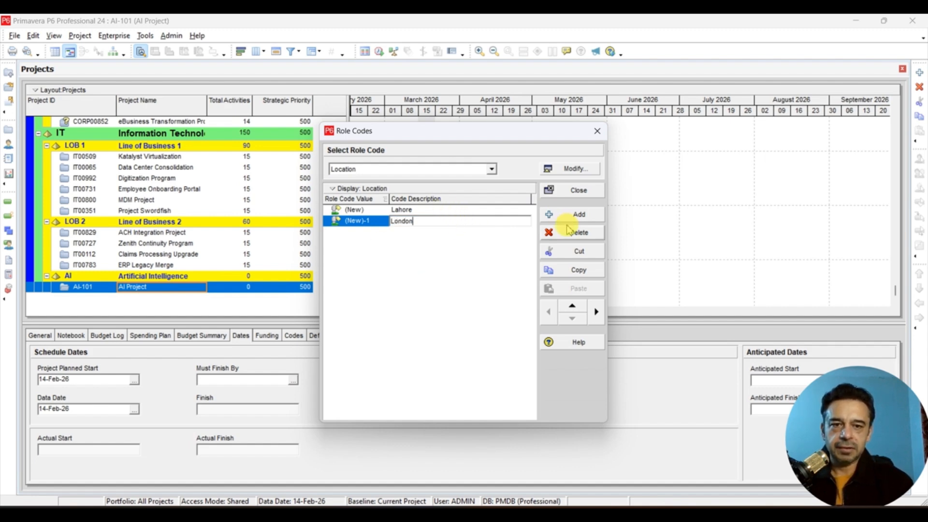
click(435, 277)
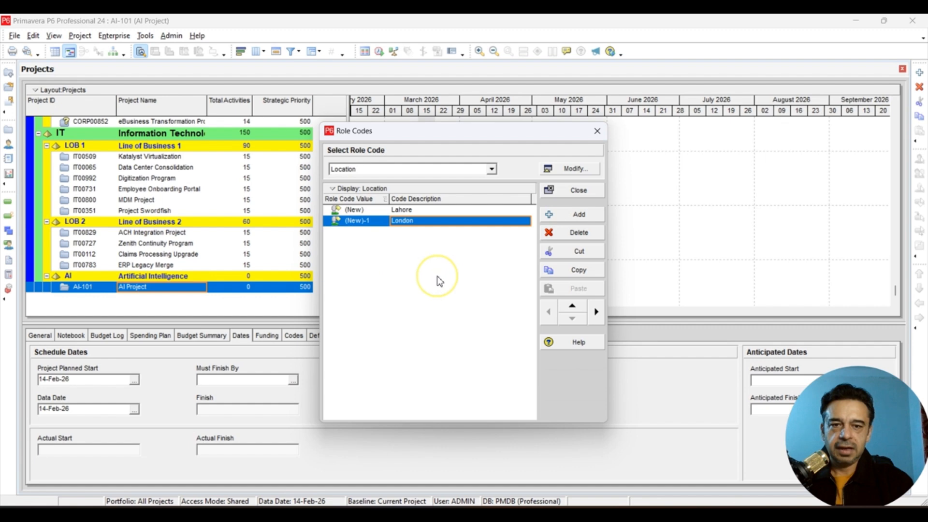
- Add a third Location role code value with the description Riyadh, and close the role codes dictionary
click(564, 221)
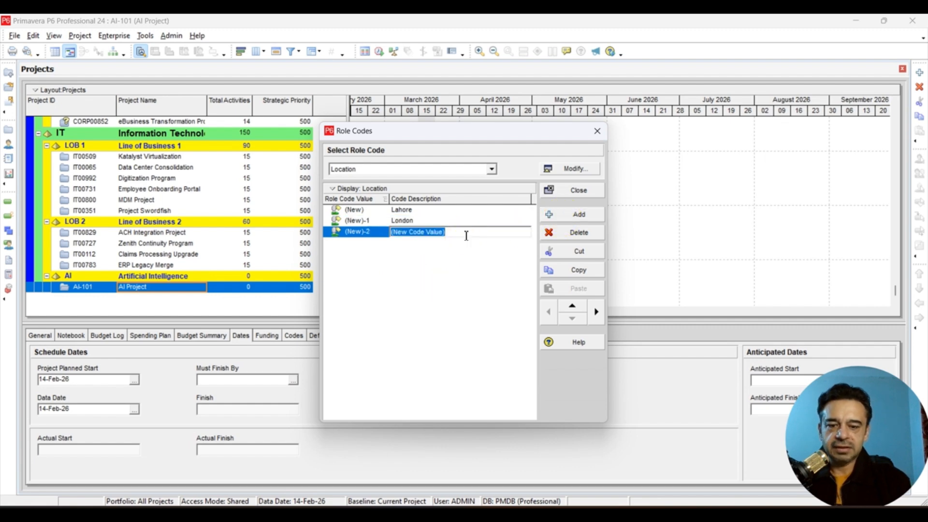
text(Riyadh)
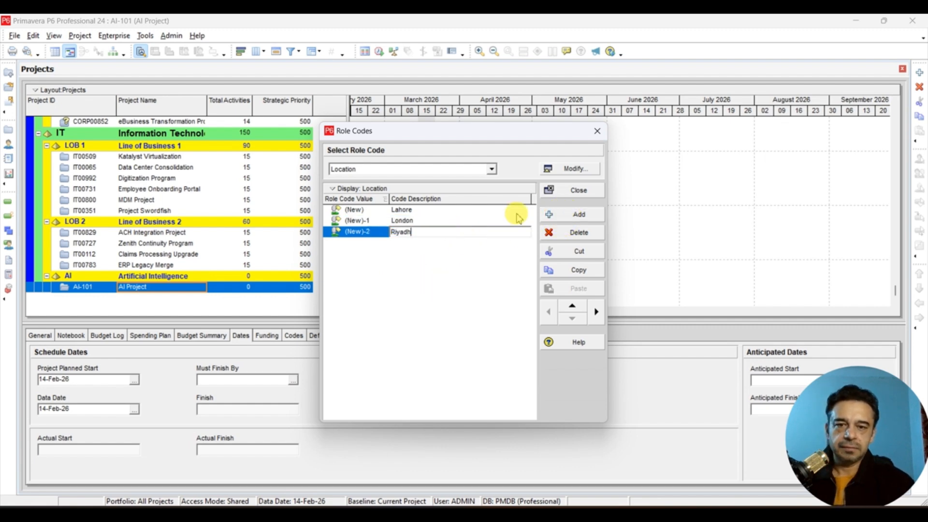
click(421, 300)
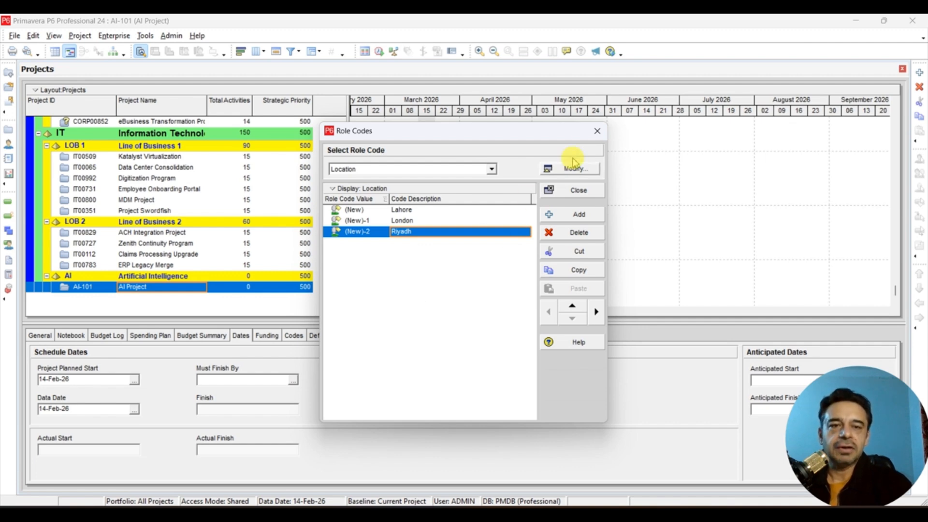
click(597, 131)
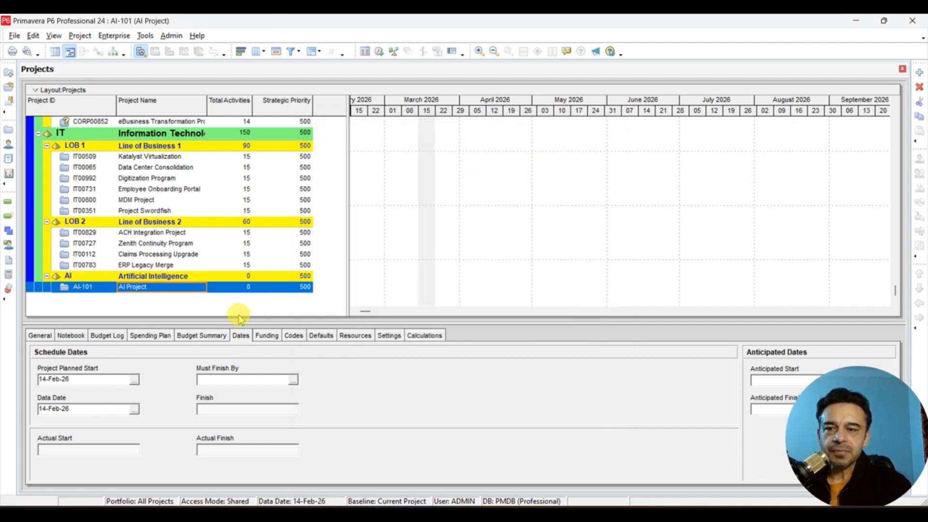
- Open the enterprise roles dictionary
click(80, 36)
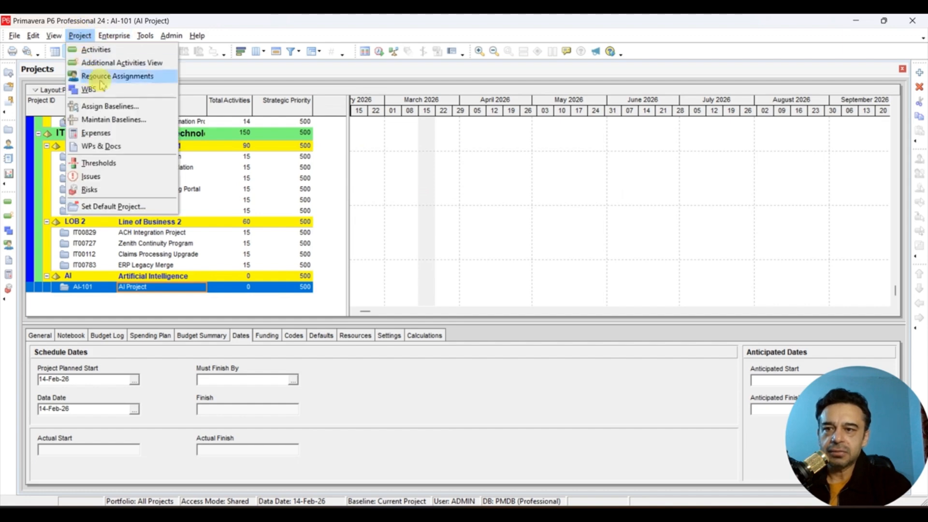
mouse_move(114, 35)
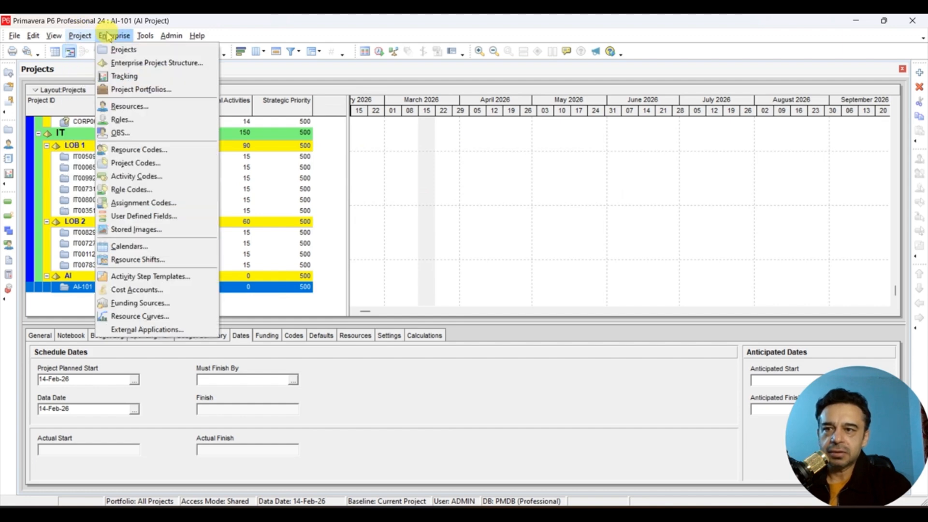
click(138, 120)
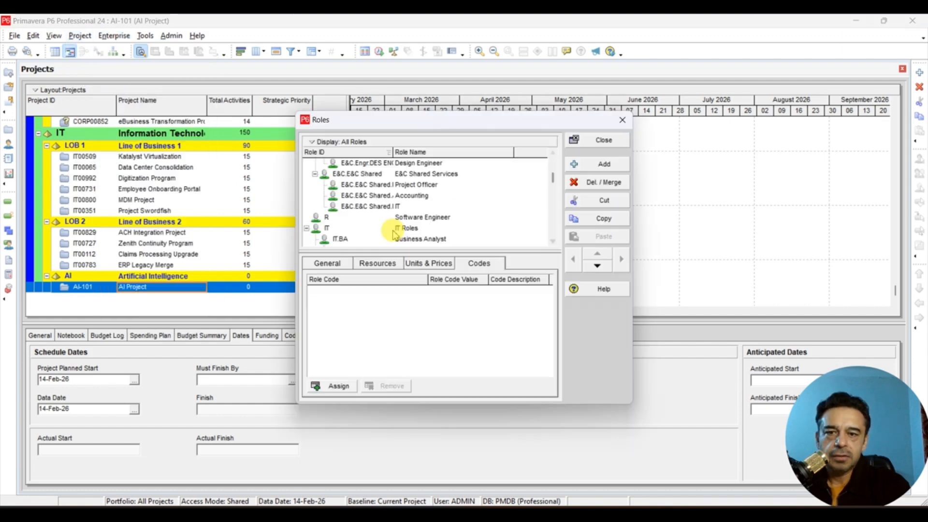
- Assign the Education code value Master and the Location code value London to the Software Engineer role
click(425, 220)
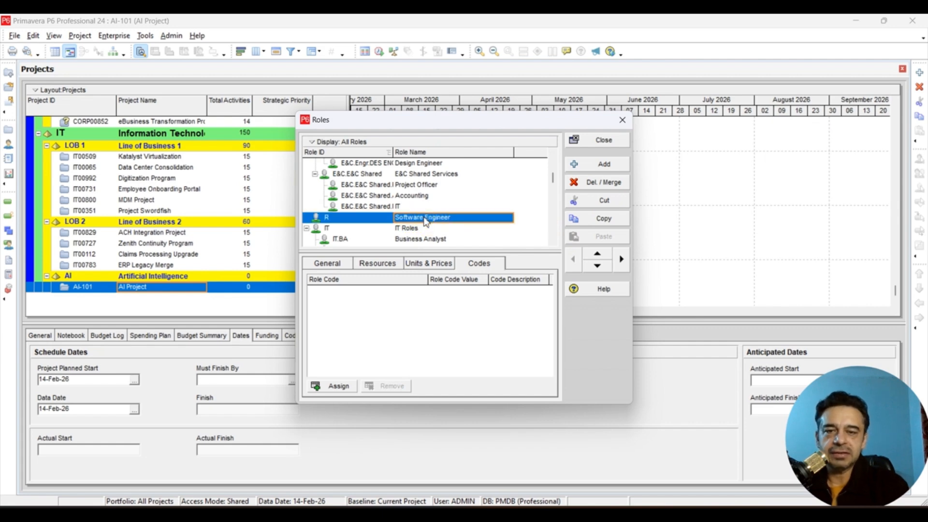
click(331, 385)
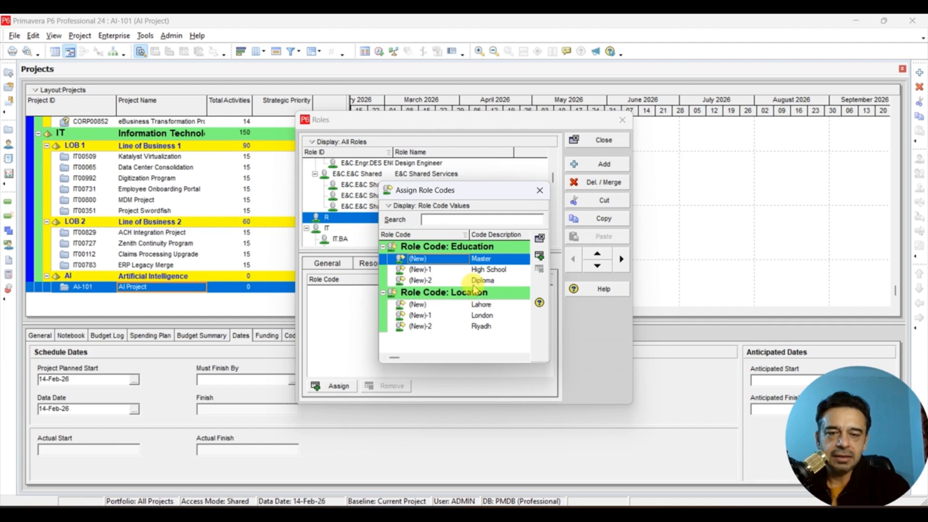
click(477, 259)
double_click(477, 259)
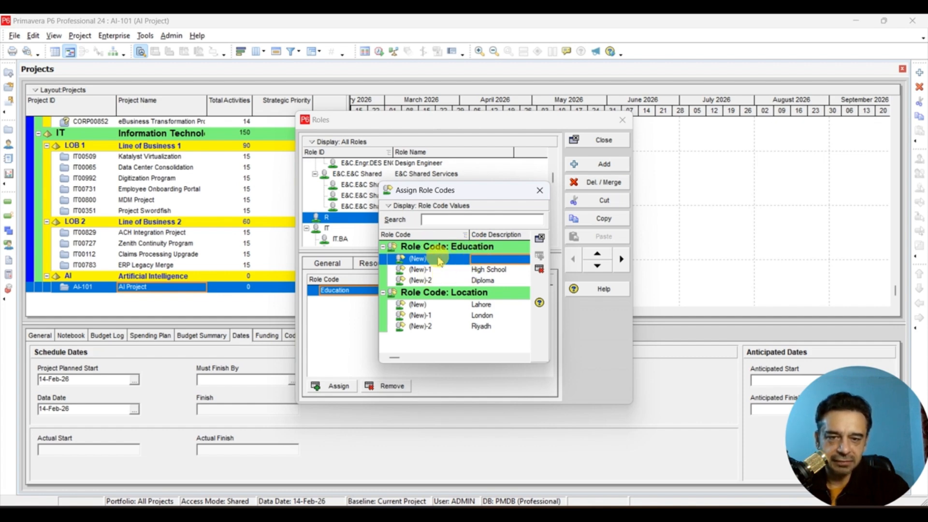
click(477, 316)
click(477, 319)
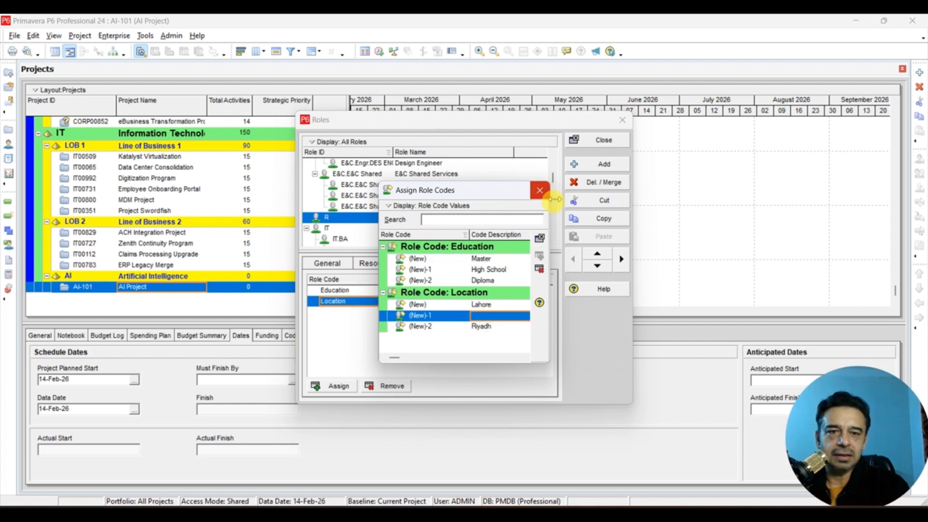
click(540, 190)
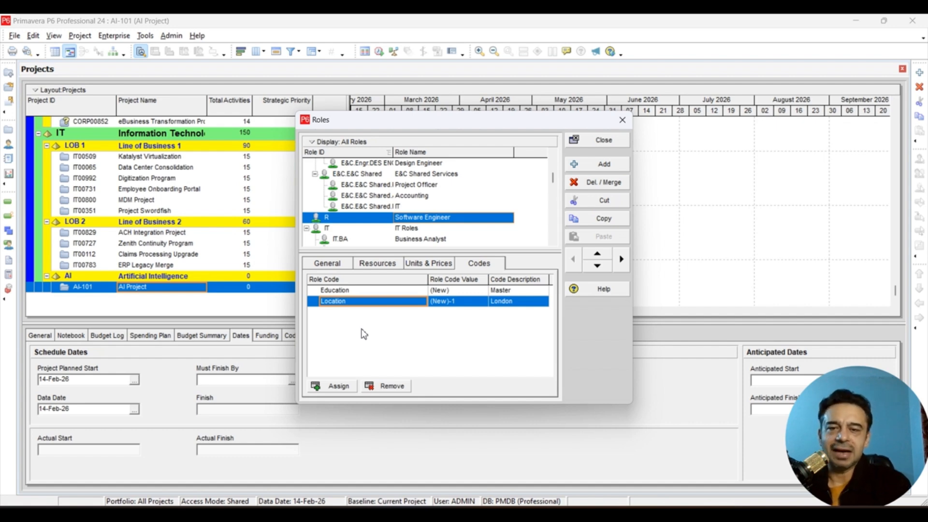
- Review the Software Engineer role's units and prices, and close the roles dictionary
click(378, 220)
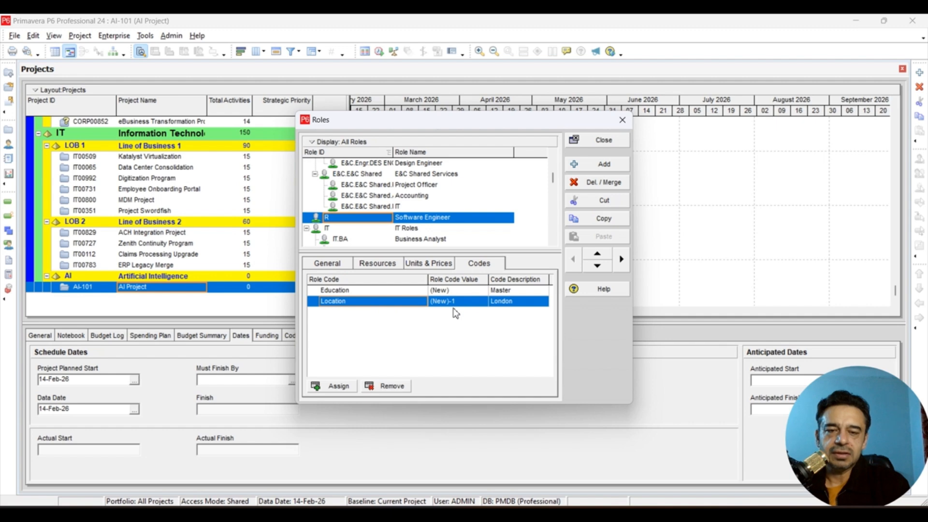
click(428, 263)
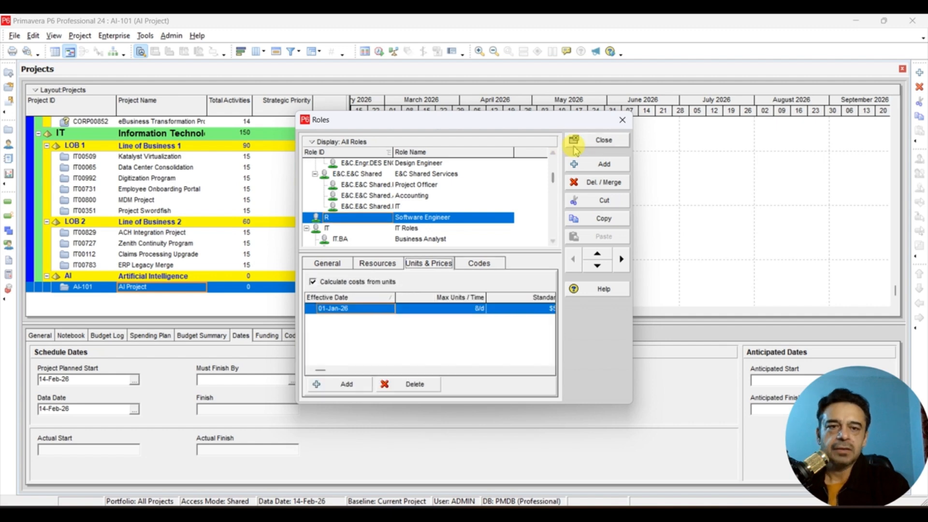
click(600, 139)
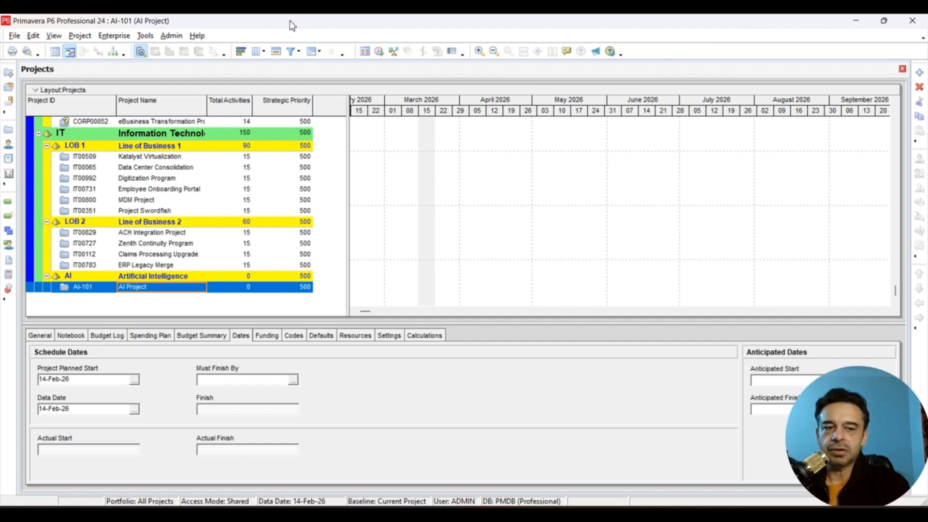
- Open the enterprise resources and filter the list to show All Resources
click(115, 36)
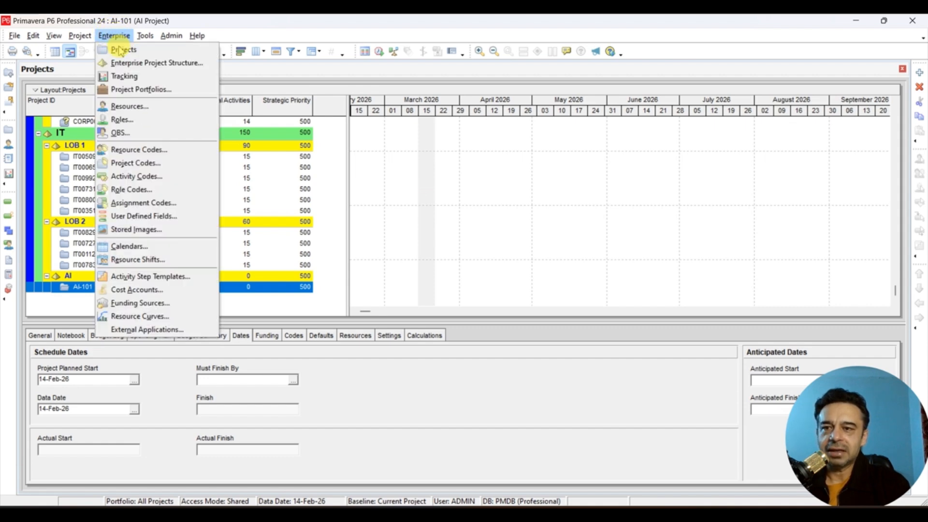
click(130, 106)
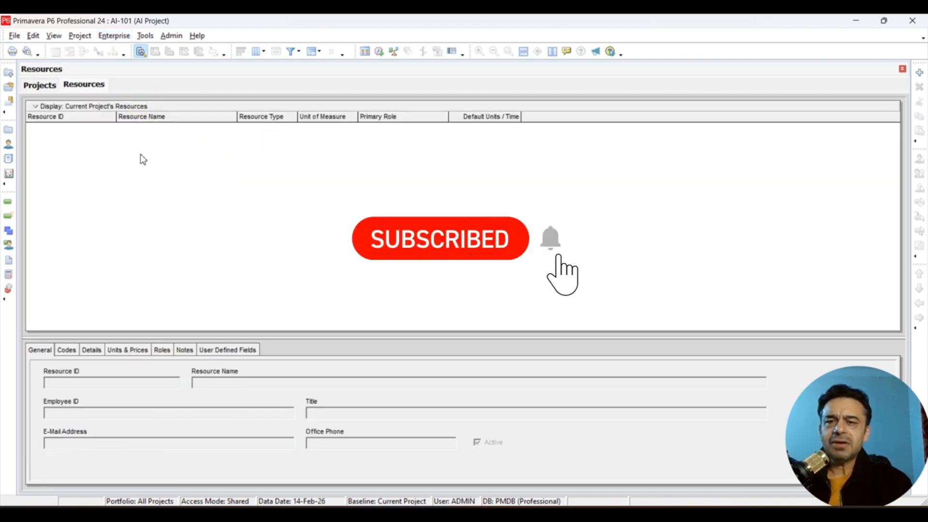
click(80, 120)
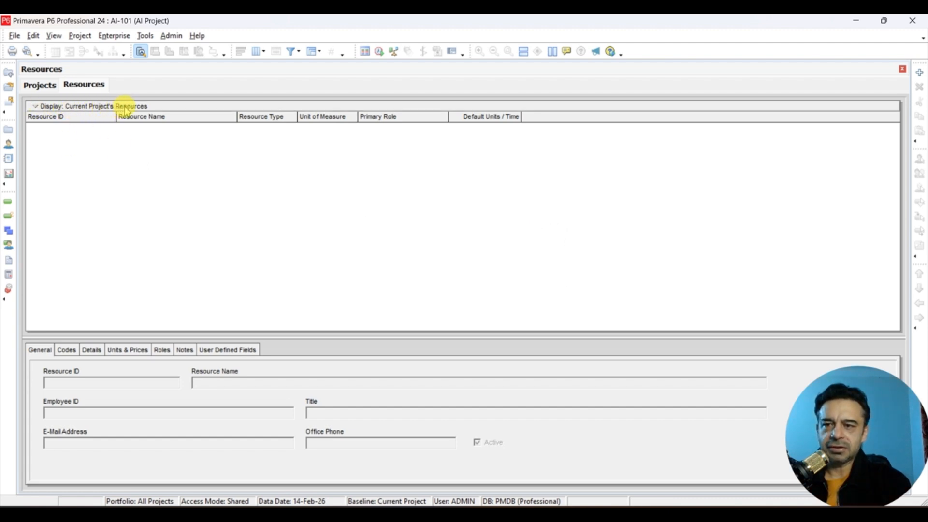
click(36, 108)
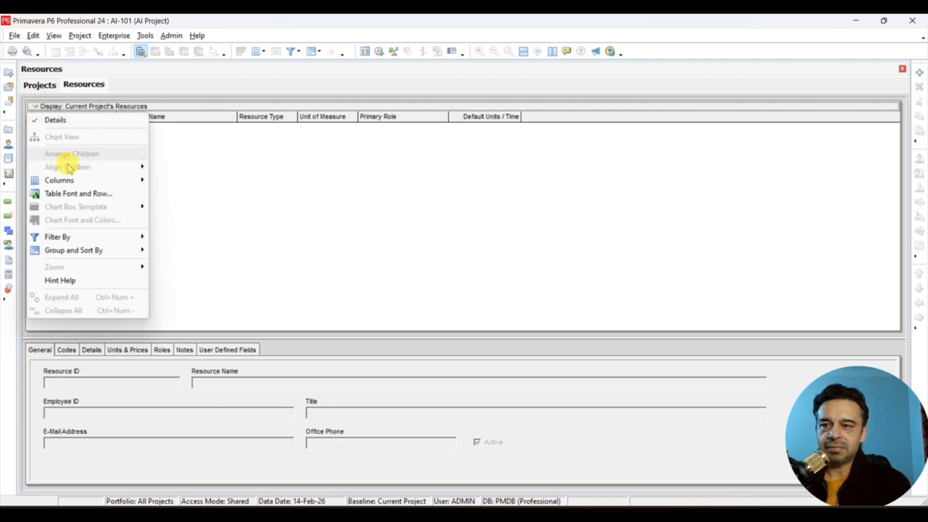
click(117, 240)
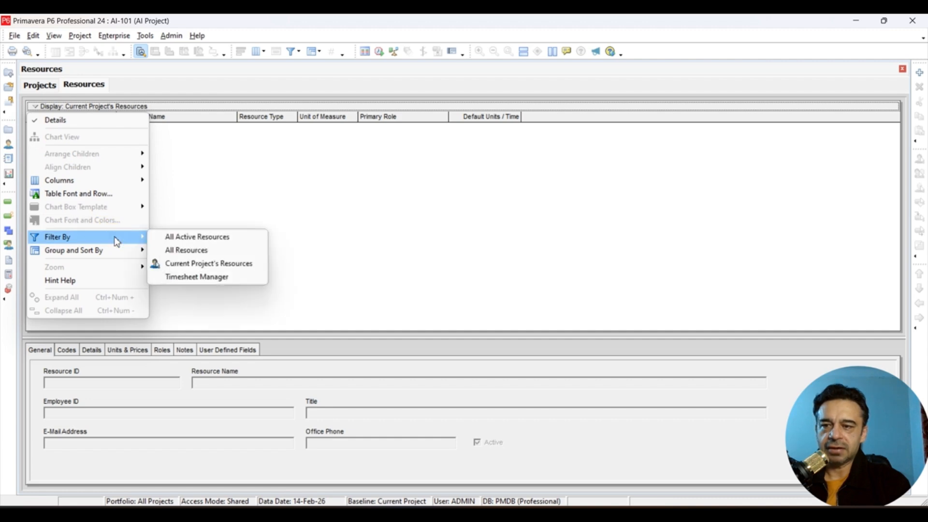
click(186, 250)
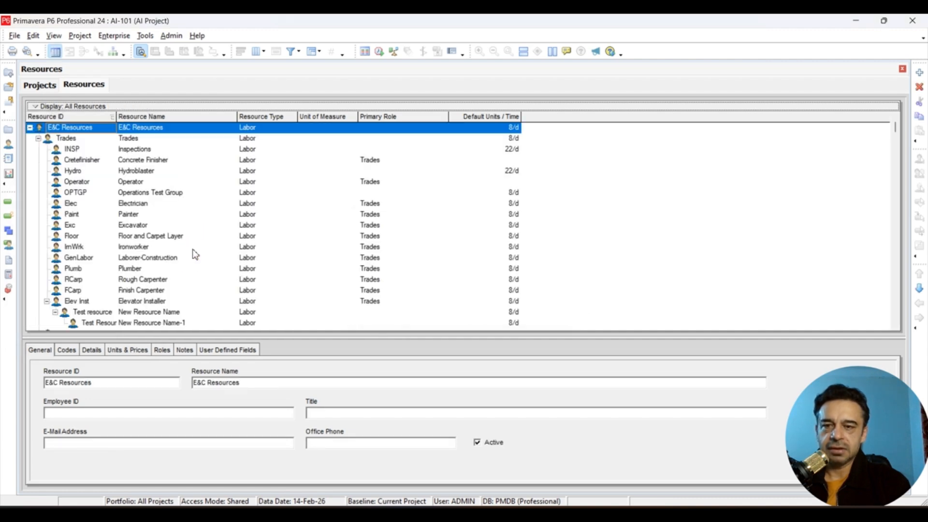
- Look through the full resource hierarchy to examine the existing resources and their primary roles
click(577, 158)
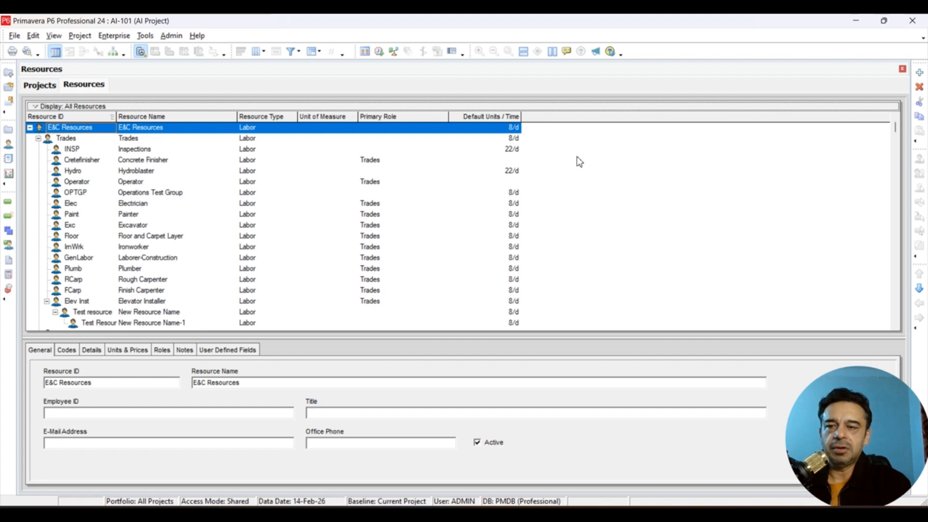
scroll(214, 239, down, 8)
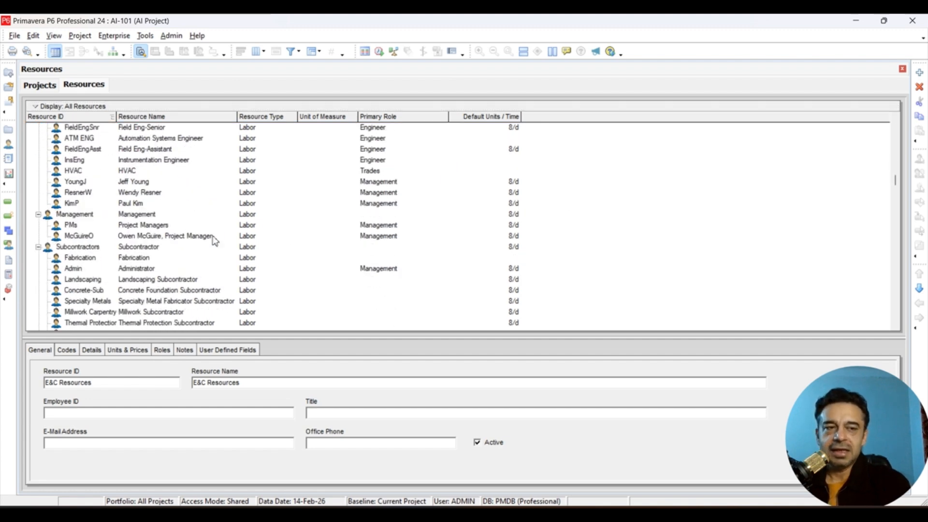
scroll(214, 239, down, 5)
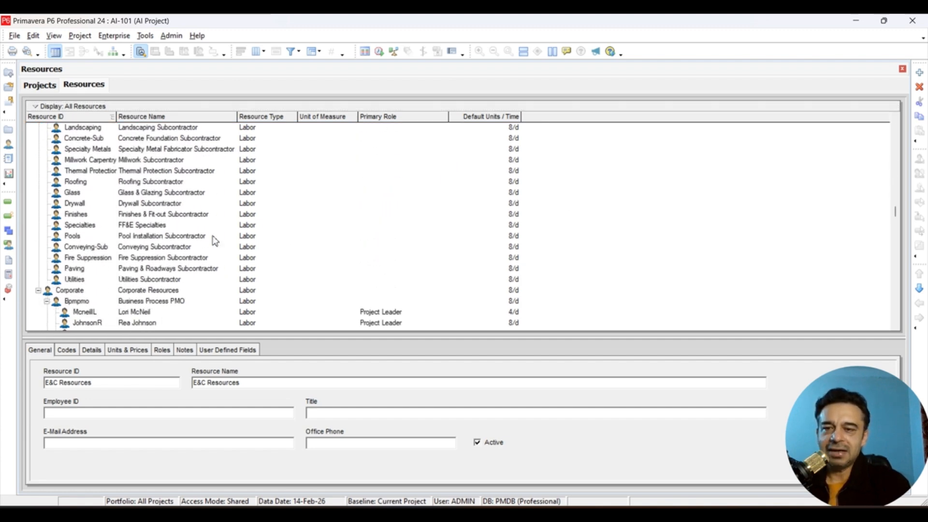
scroll(215, 240, down, 10)
scroll(215, 240, down, 6)
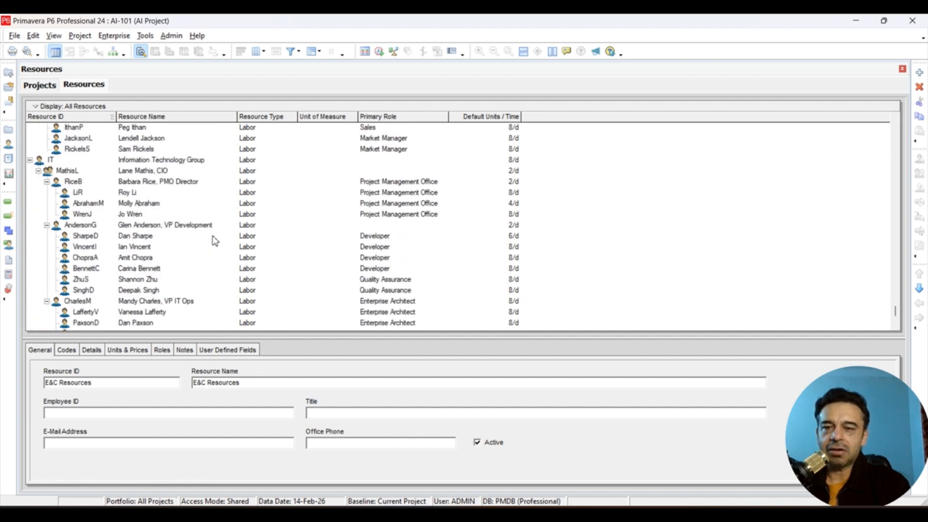
scroll(215, 240, up, 20)
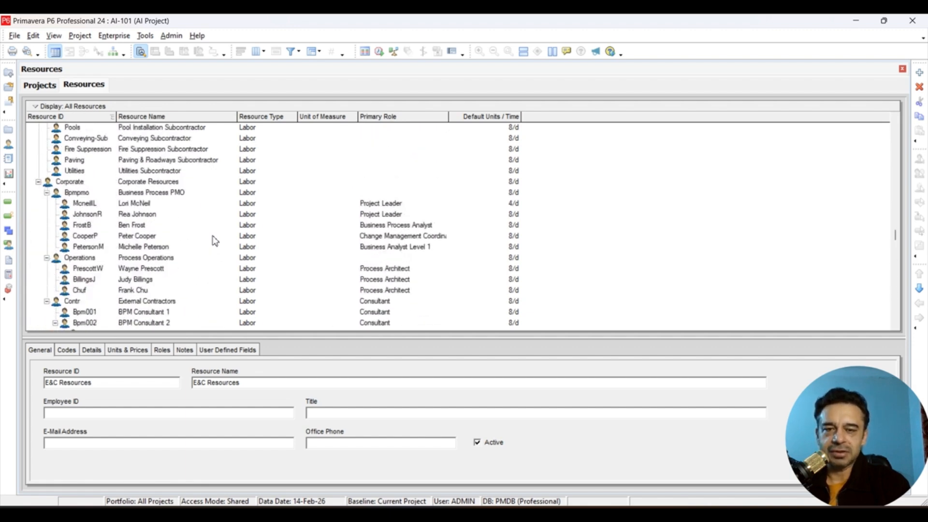
scroll(215, 240, up, 7)
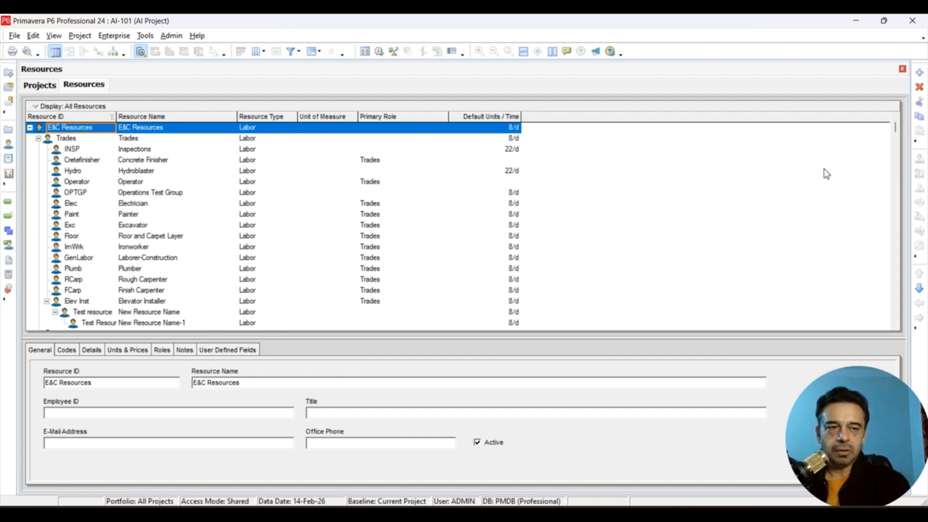
- Add a new resource under E&C Resources, entering the person's first name as the resource name, and finish the wizard
click(919, 74)
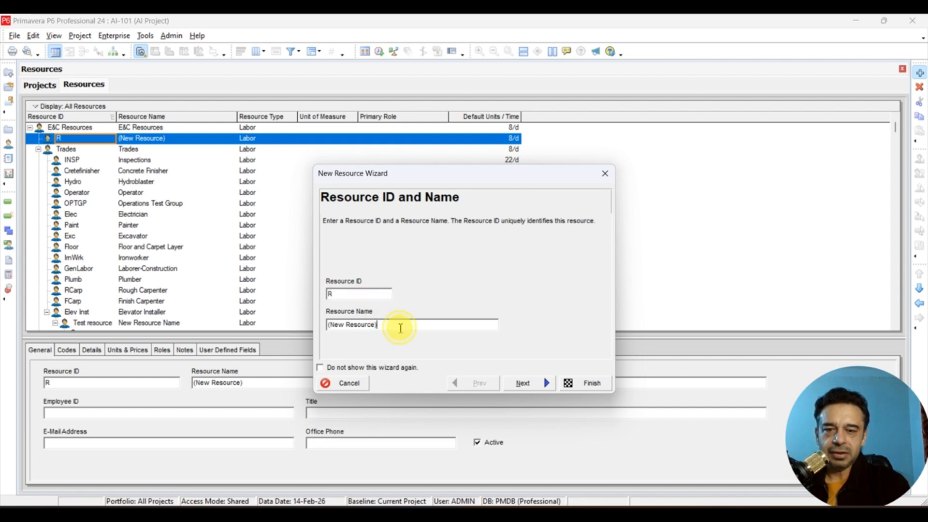
double_click(400, 325)
key(BackSpace)
key(BackSpace)
key(BackSpace)
key(BackSpace)
key(BackSpace)
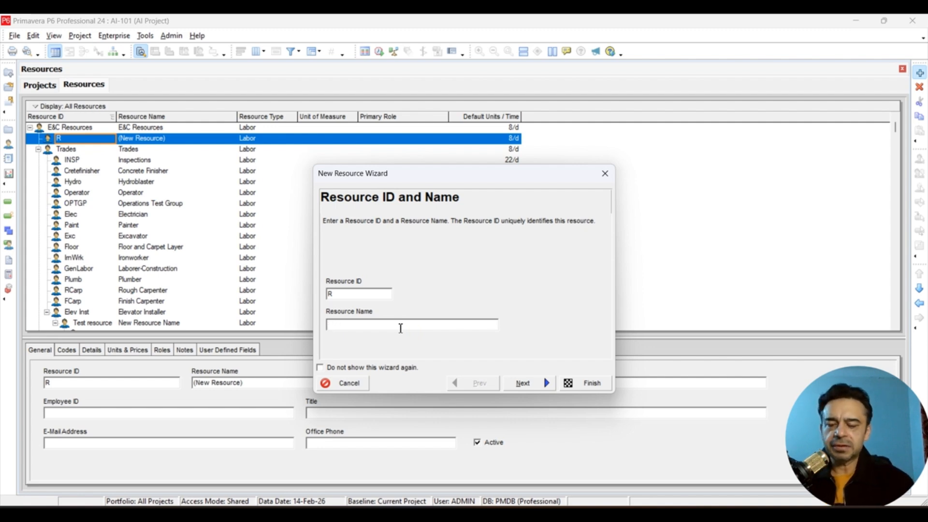
text(David)
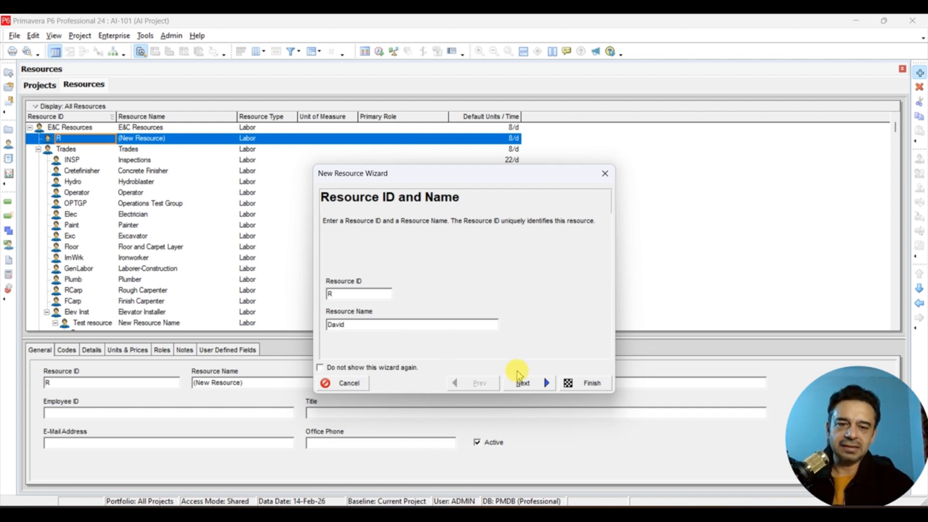
click(524, 382)
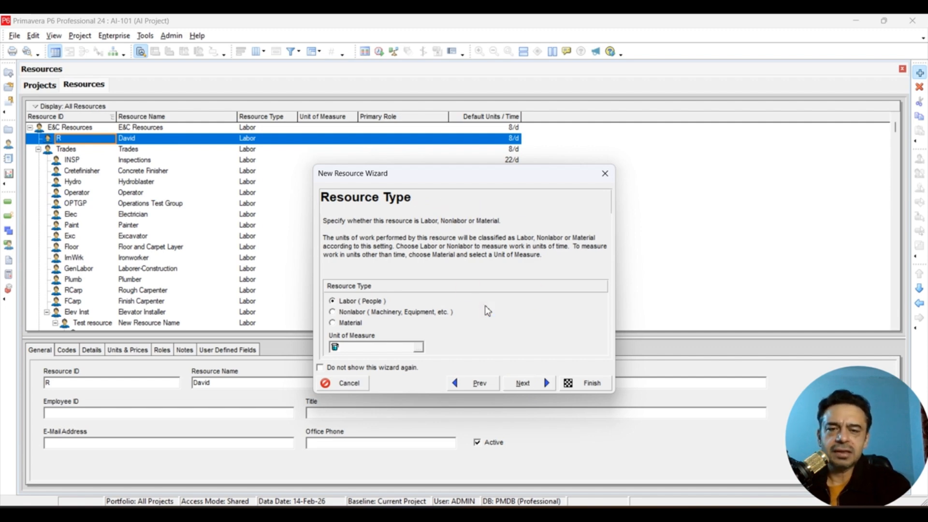
click(476, 383)
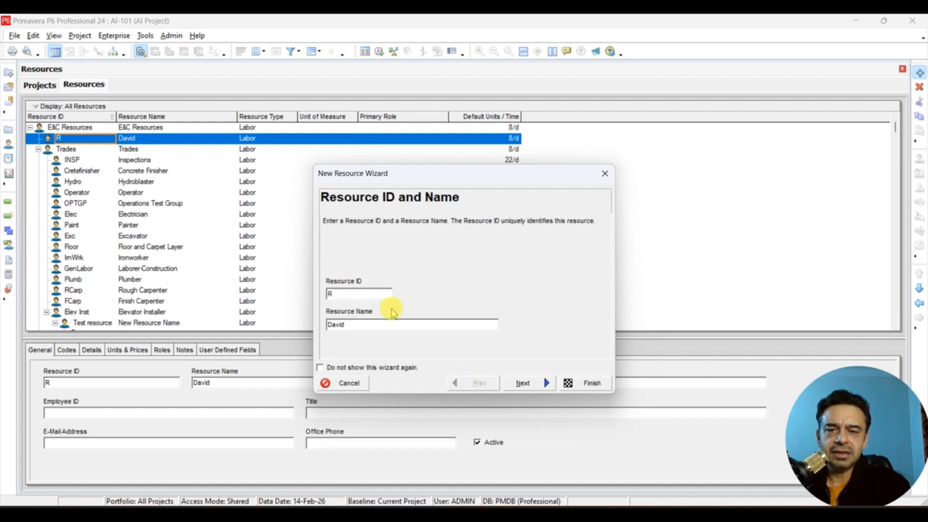
click(342, 296)
click(396, 326)
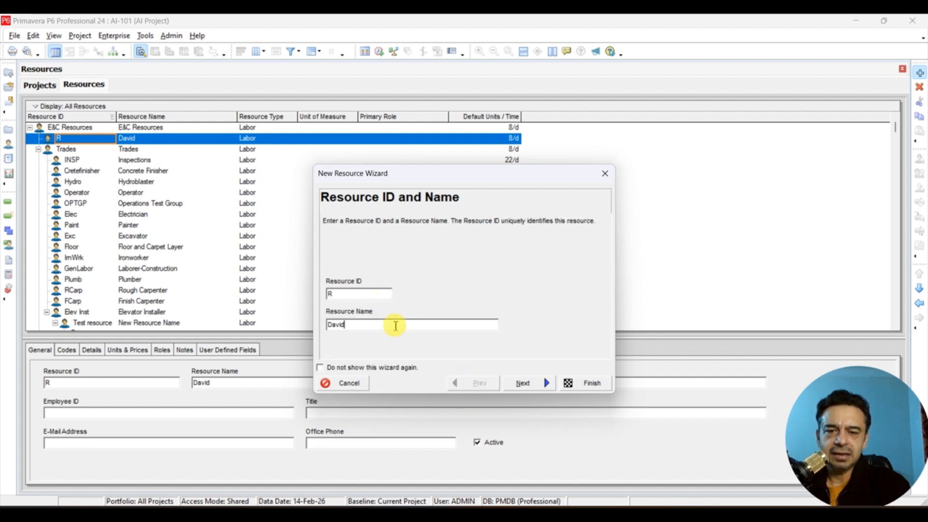
click(587, 386)
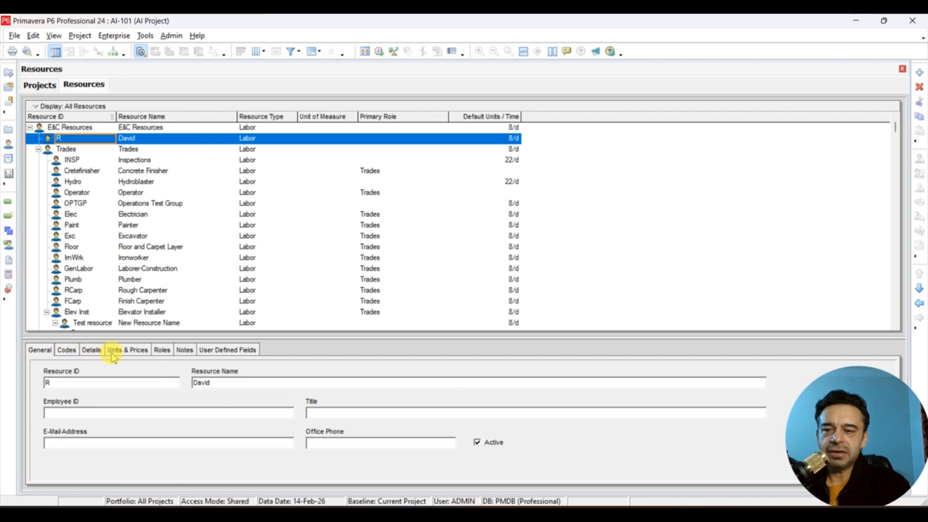
- Examine the new resource's general information, code assignments and details, including the resource type options
click(91, 349)
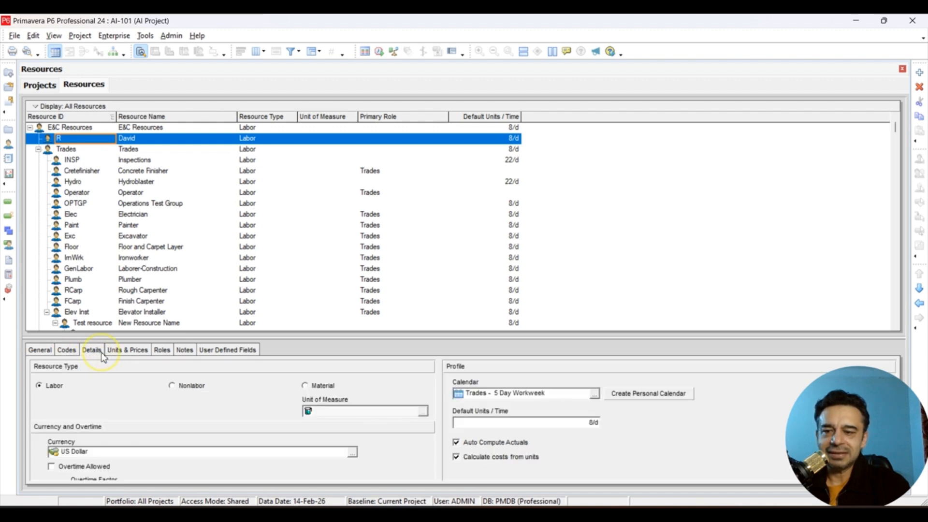
click(42, 350)
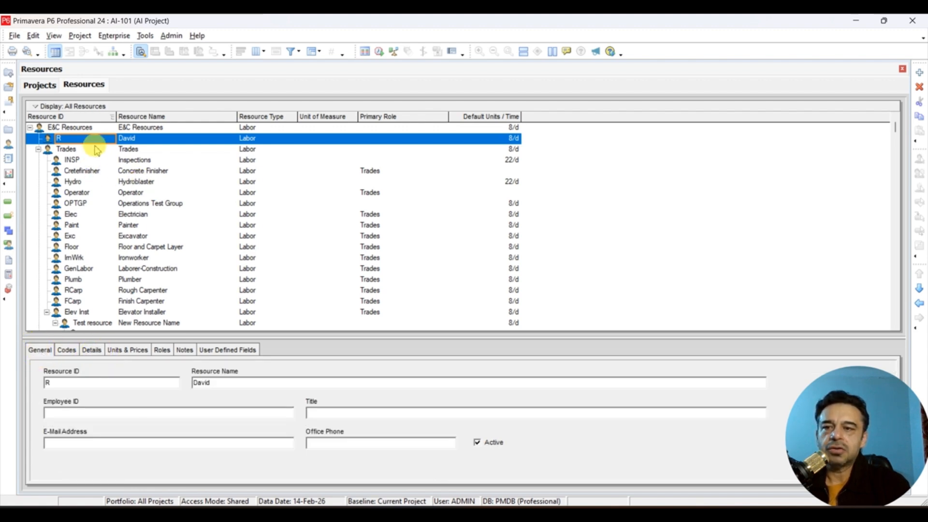
click(149, 141)
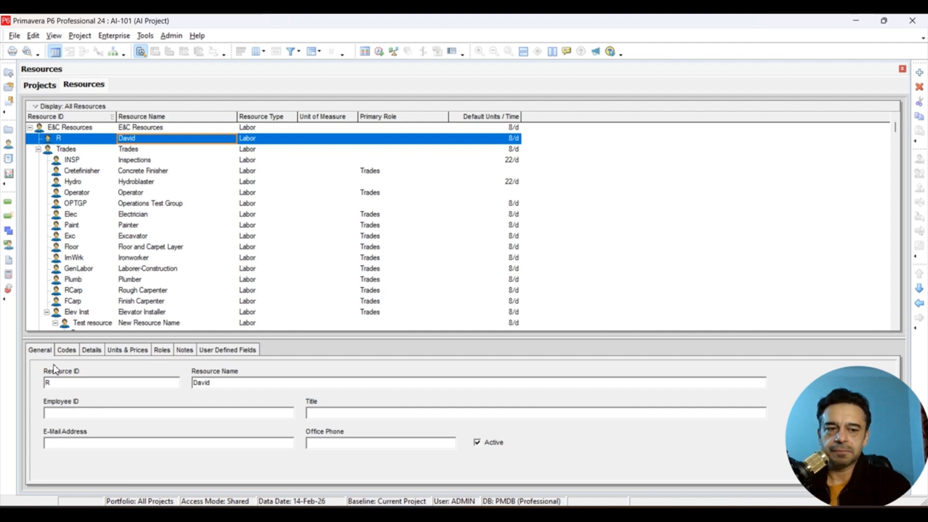
click(35, 353)
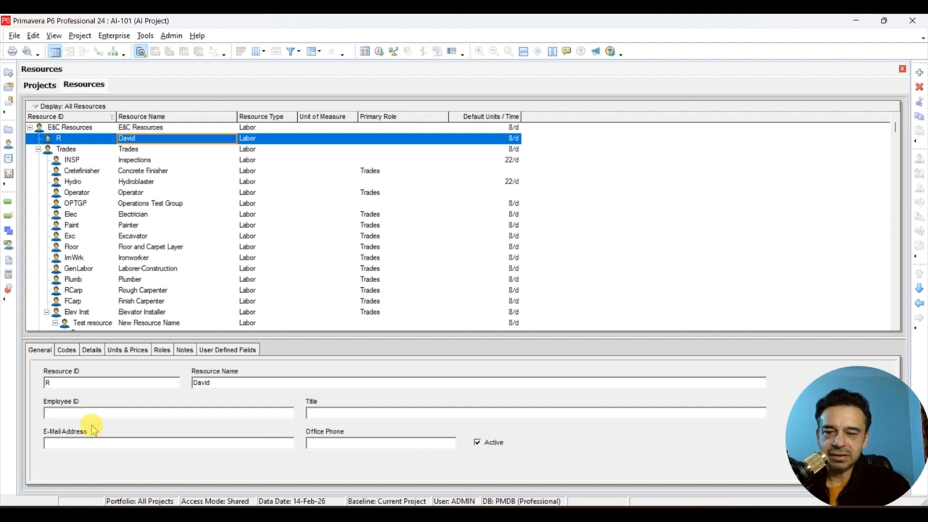
click(67, 353)
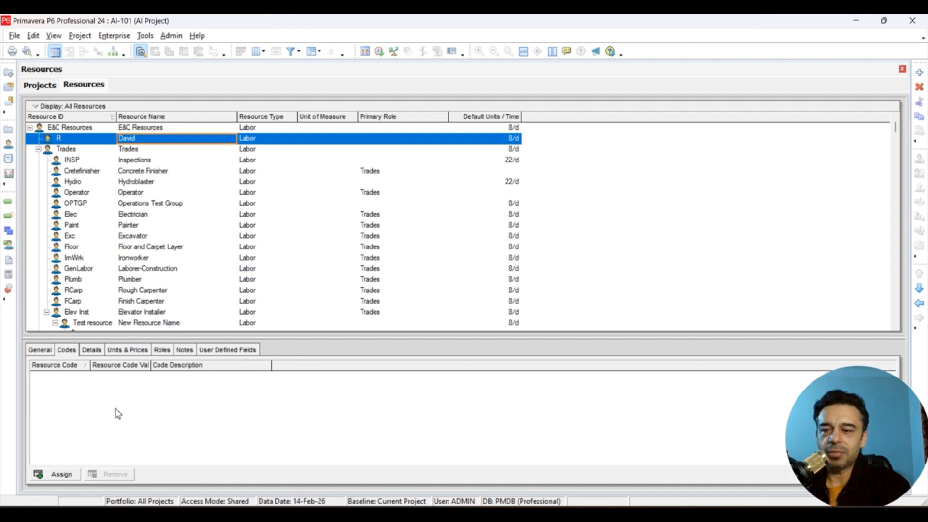
click(90, 351)
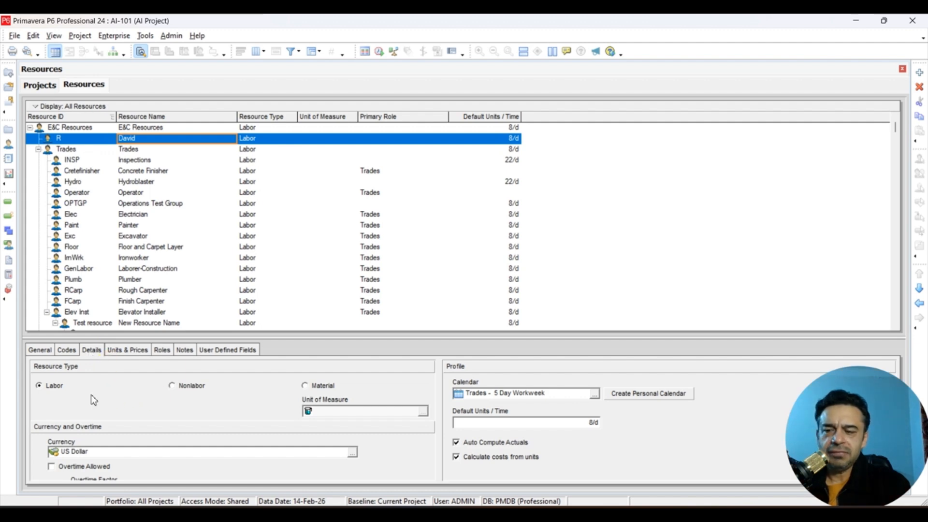
click(48, 367)
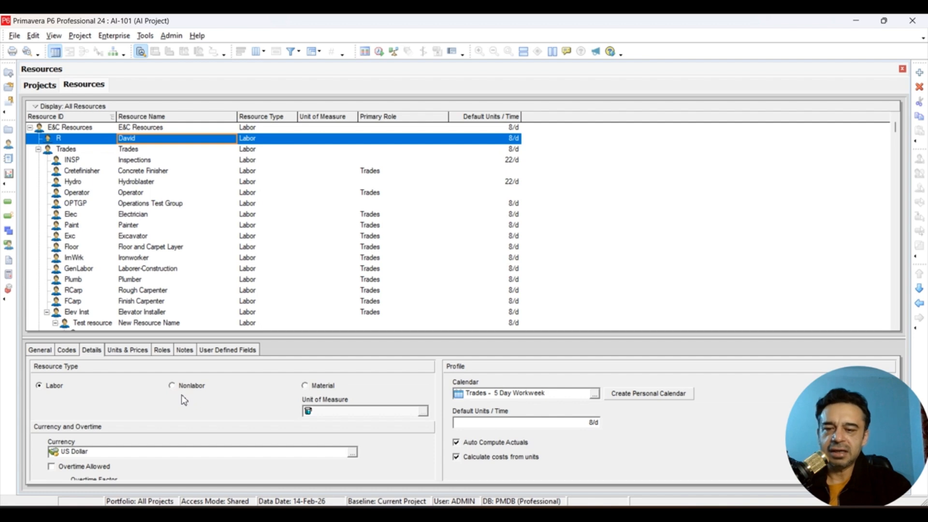
click(321, 386)
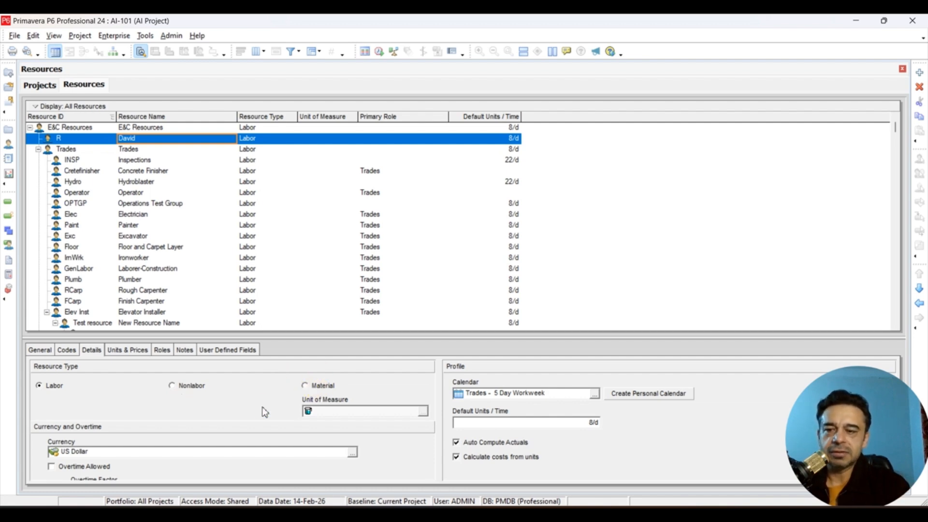
- Set the new labor resource's standard rate to $100.00/h for the 01-Jan-26 effective date
click(141, 408)
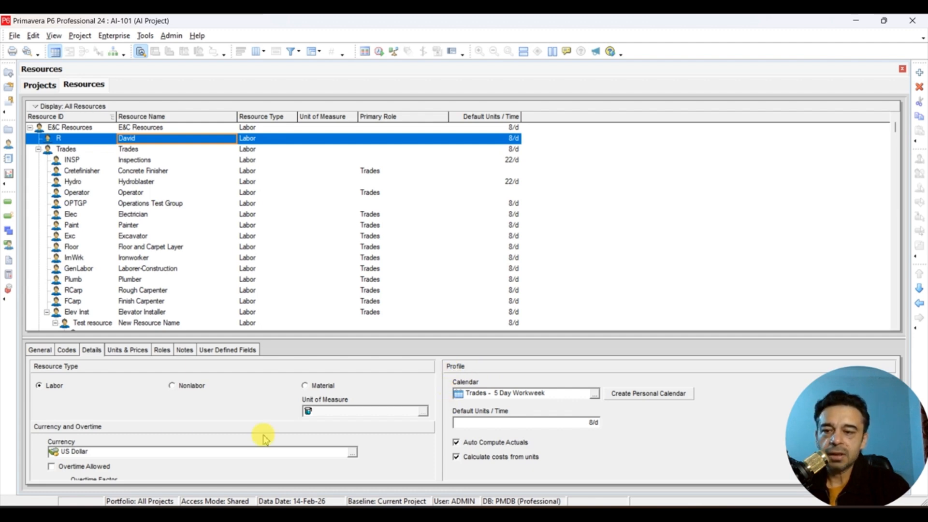
click(122, 352)
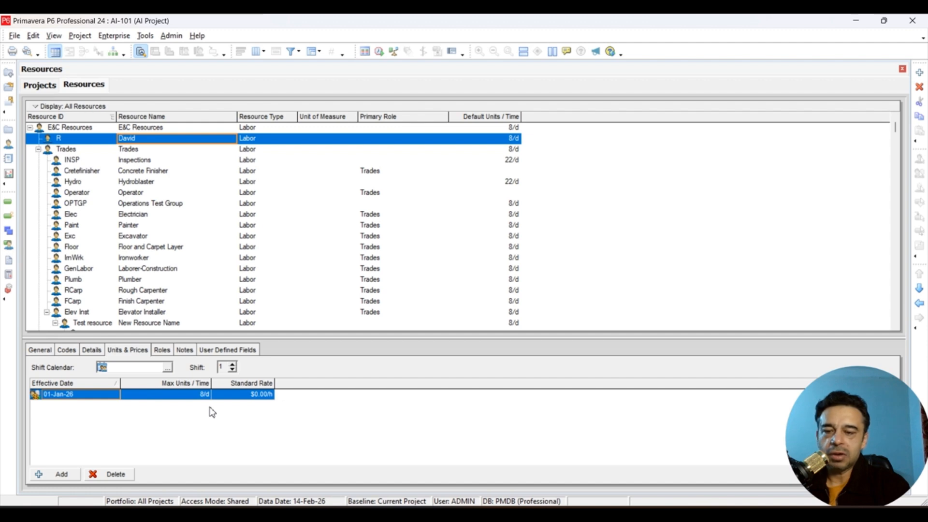
click(244, 399)
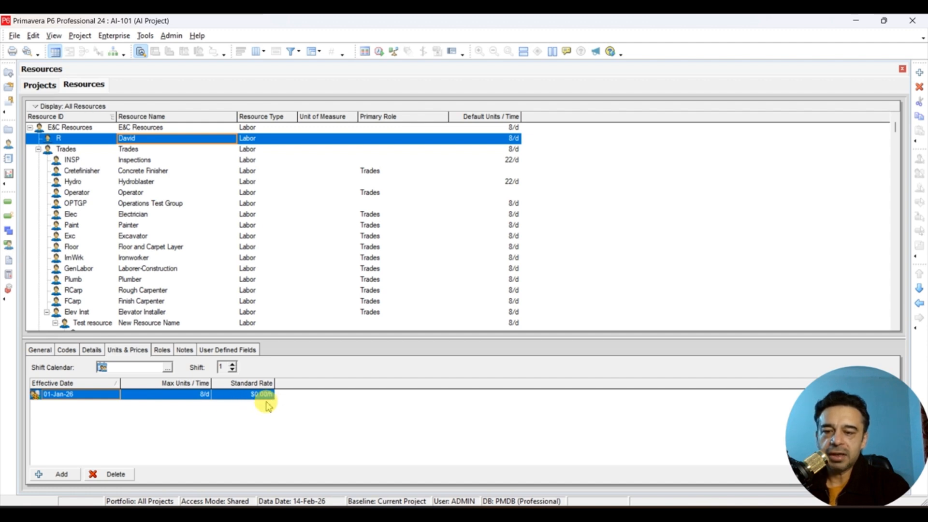
click(245, 396)
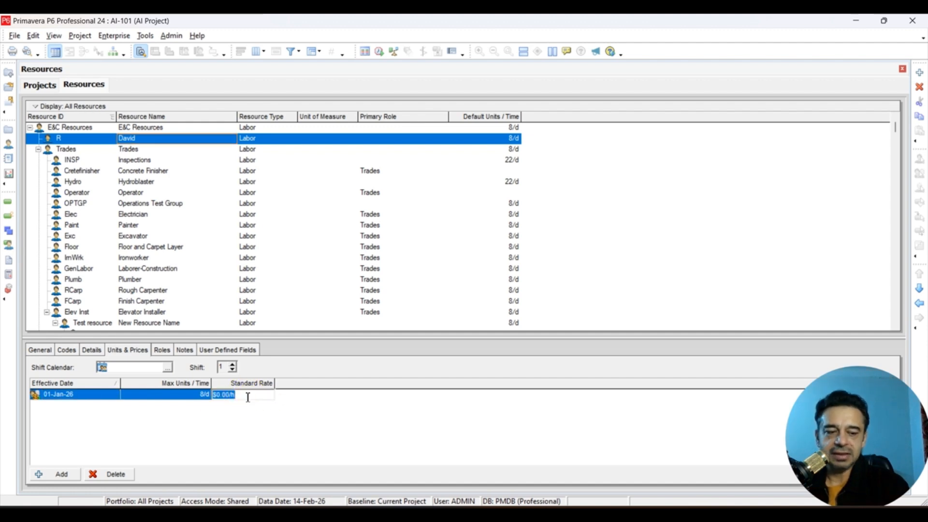
text(100)
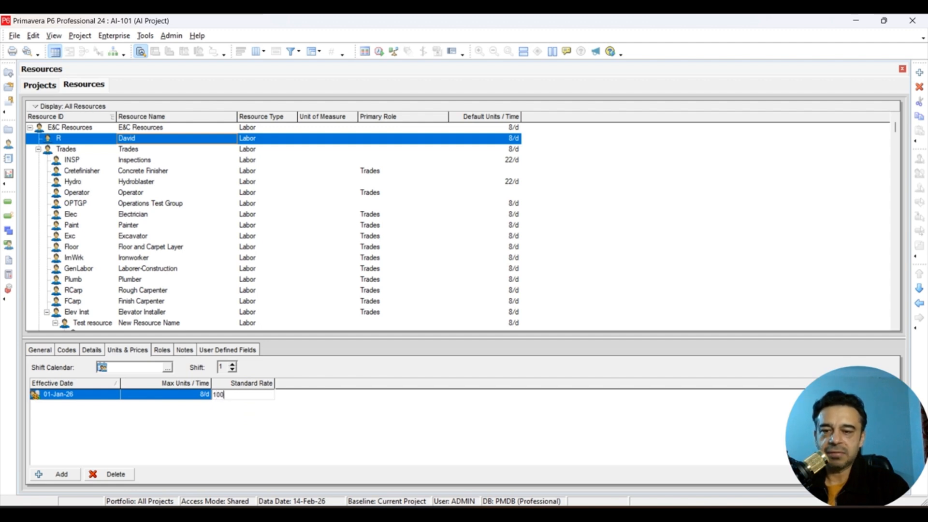
click(245, 398)
click(321, 425)
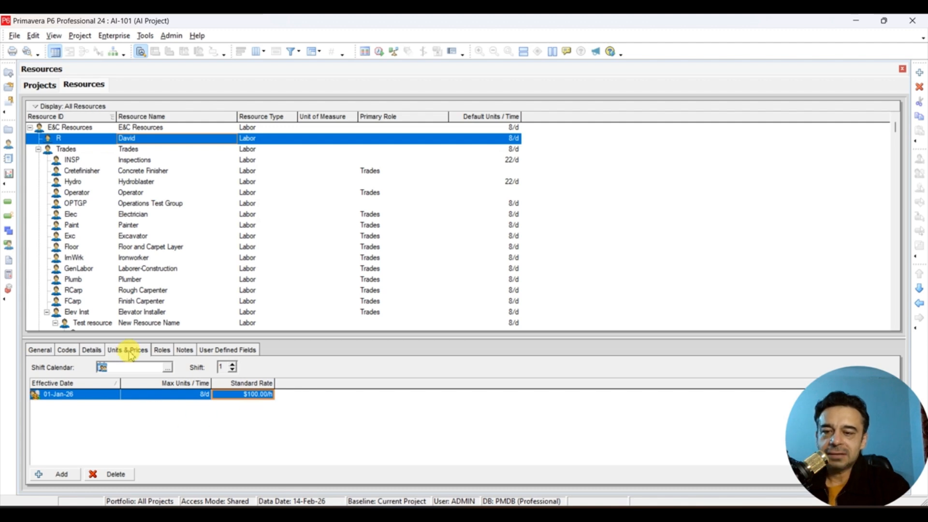
- Assign the Software Engineer role to the new labor resource
click(162, 350)
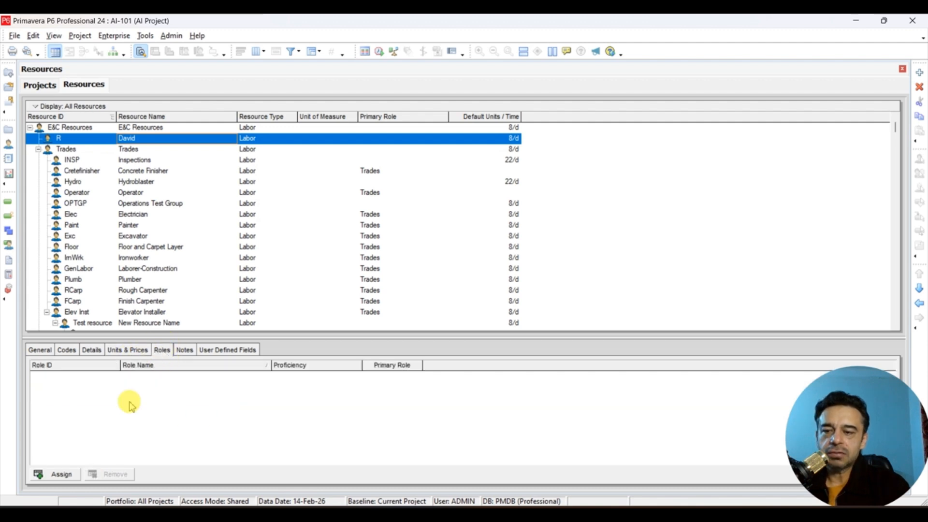
click(60, 474)
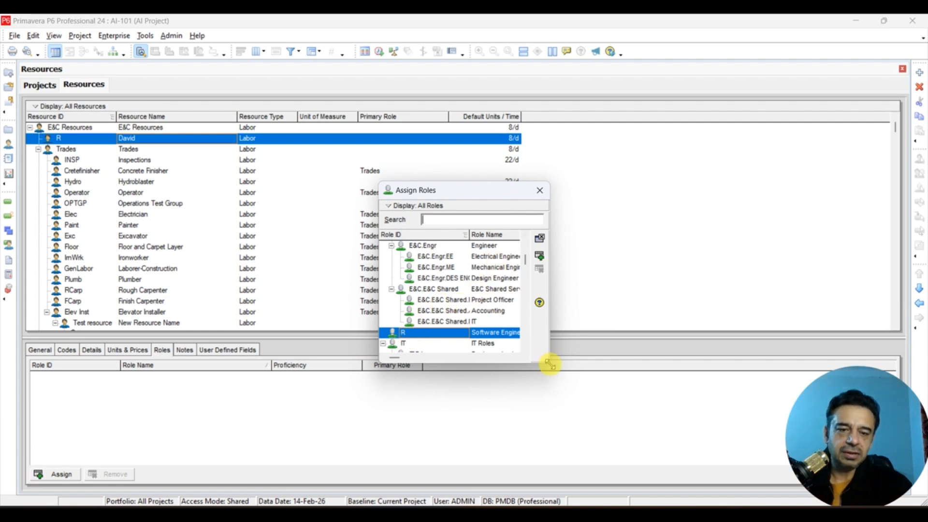
drag(550, 363, 659, 448)
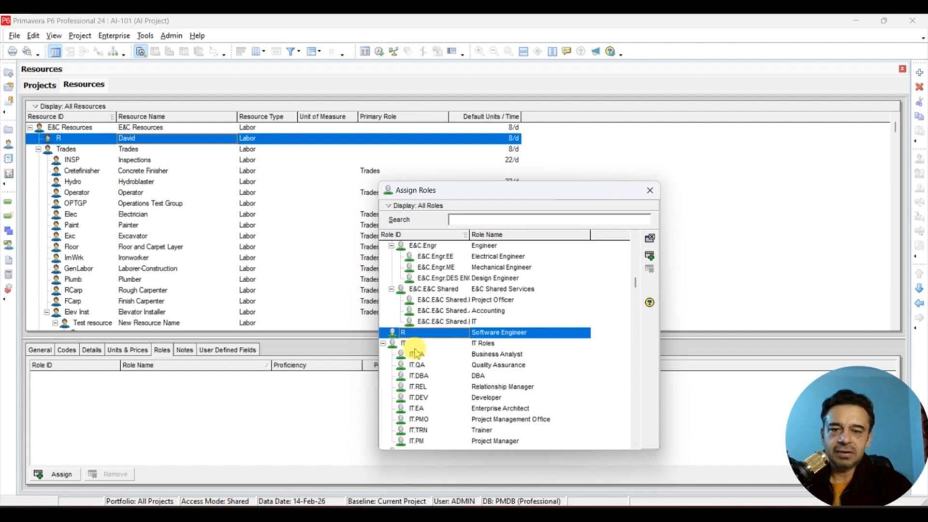
click(502, 375)
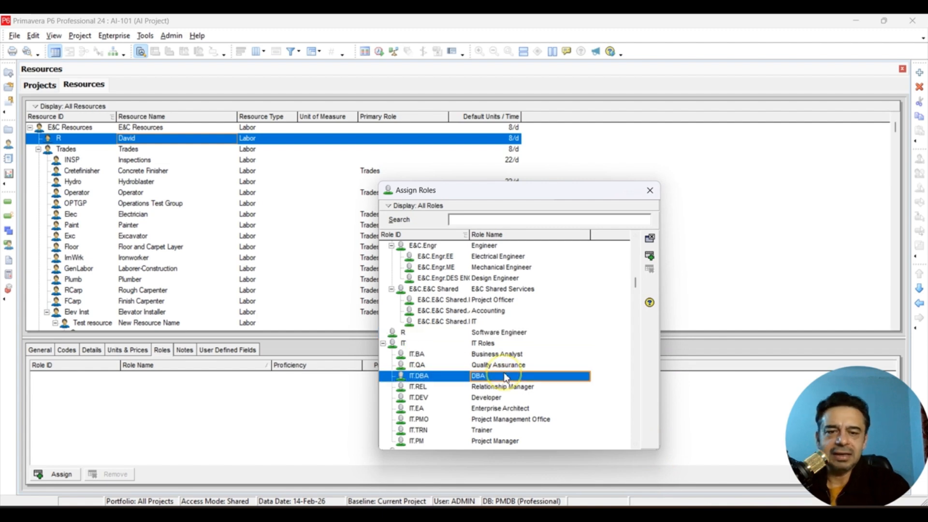
double_click(496, 333)
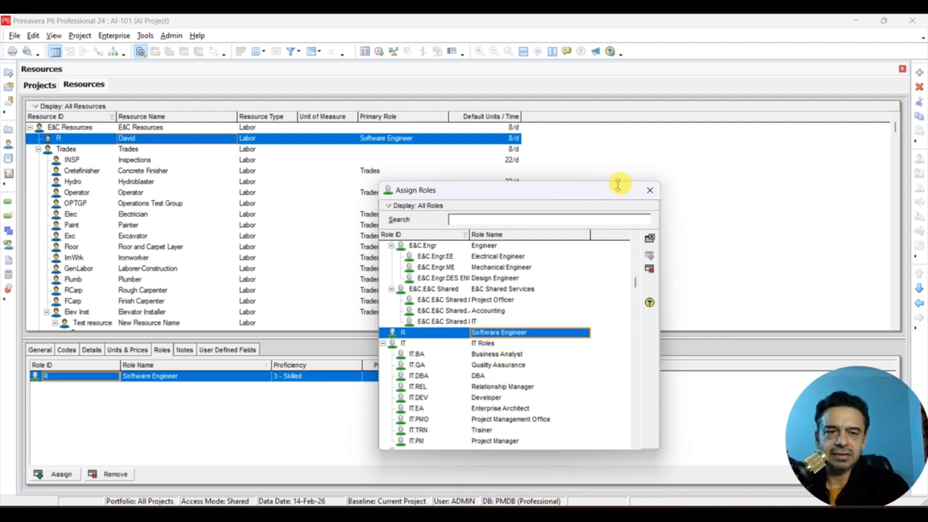
click(650, 190)
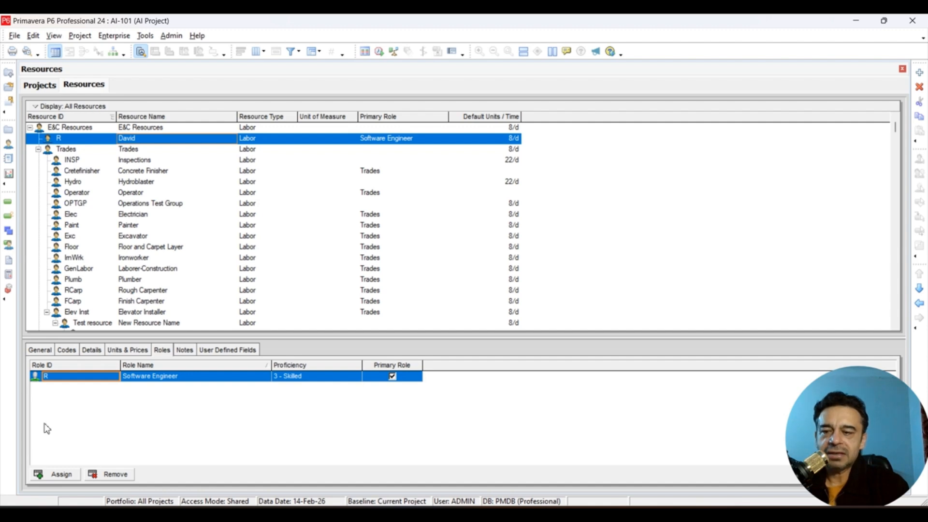
- Assign the DBA and Trainer roles from IT Roles to the same resource as additional roles
click(53, 474)
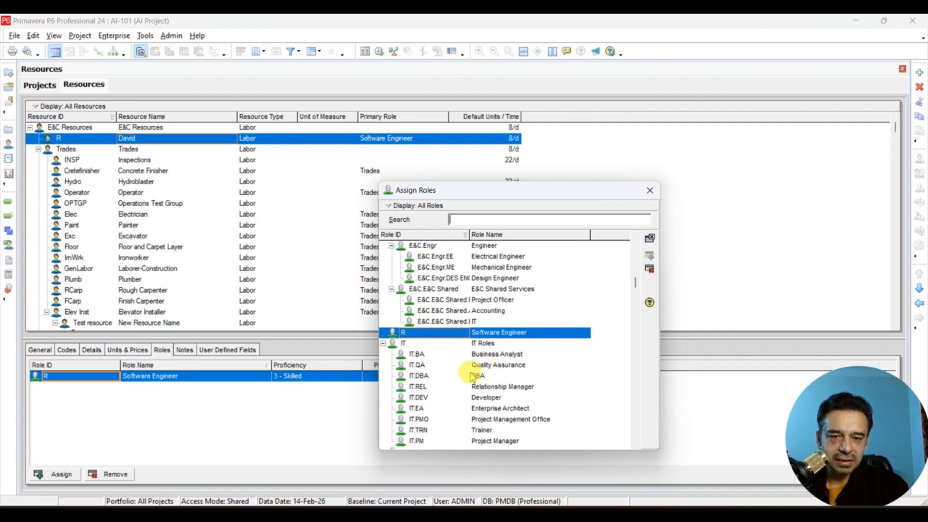
double_click(489, 377)
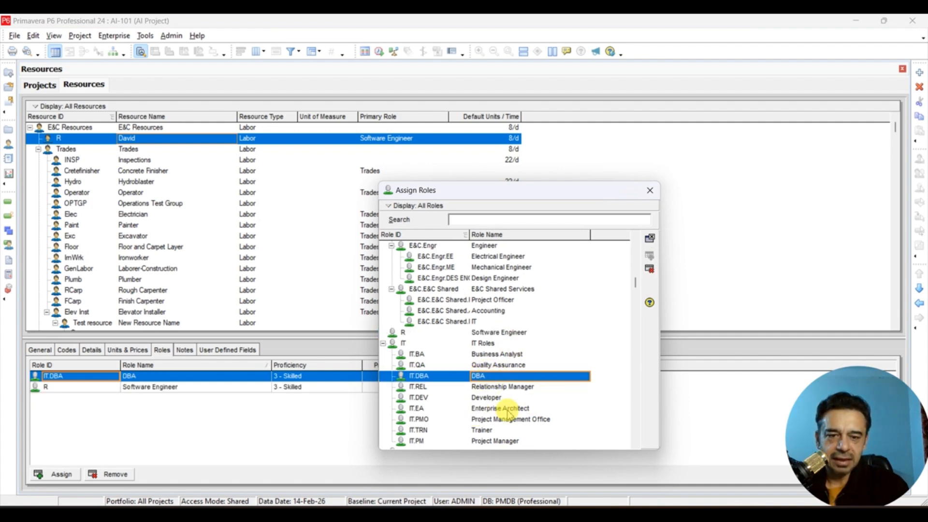
click(487, 435)
double_click(487, 435)
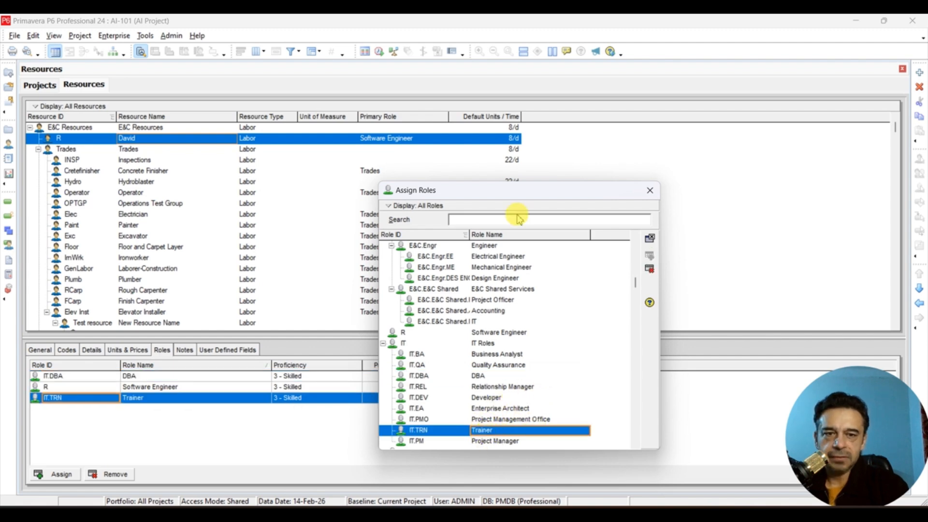
click(650, 191)
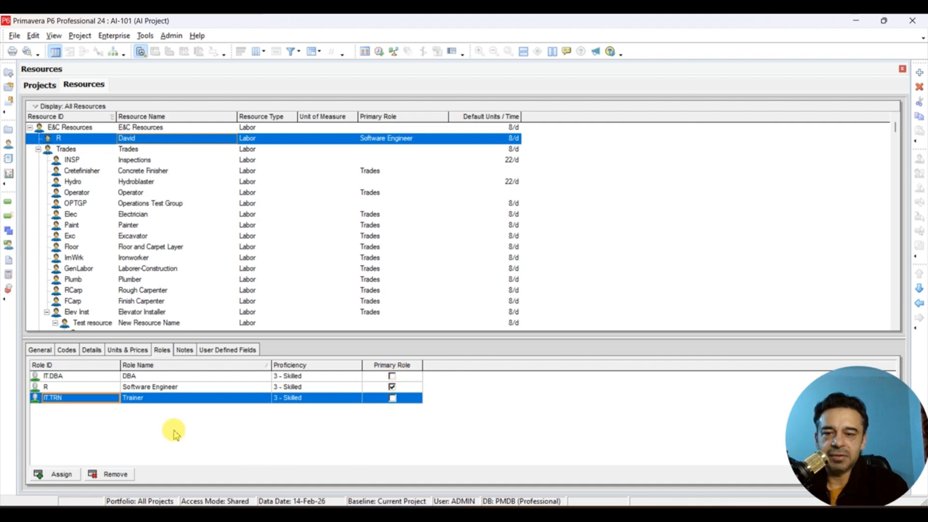
- Look at the proficiency levels available for the resource's Software Engineer role
click(322, 387)
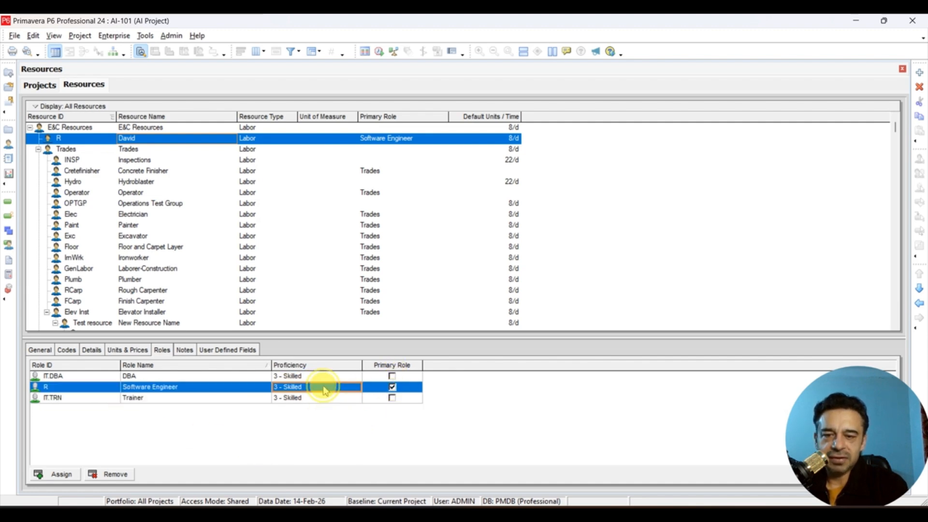
click(323, 388)
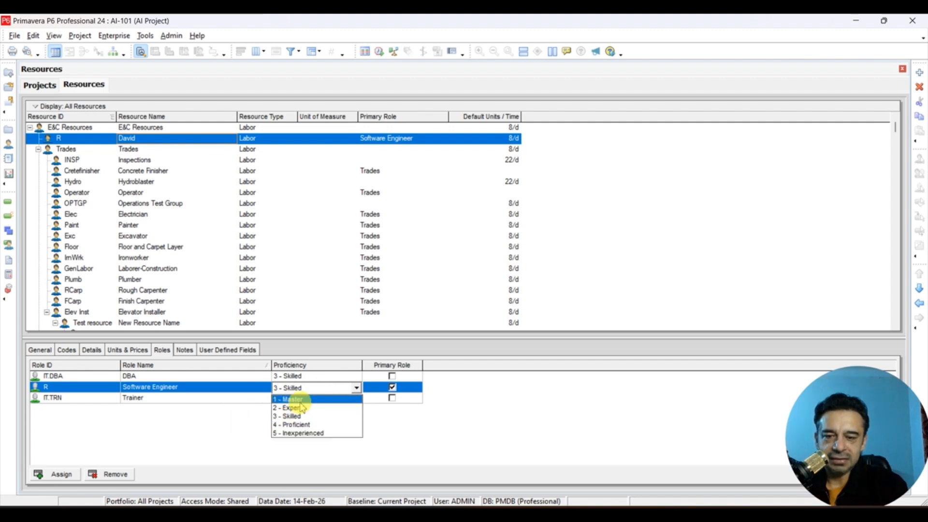
click(191, 447)
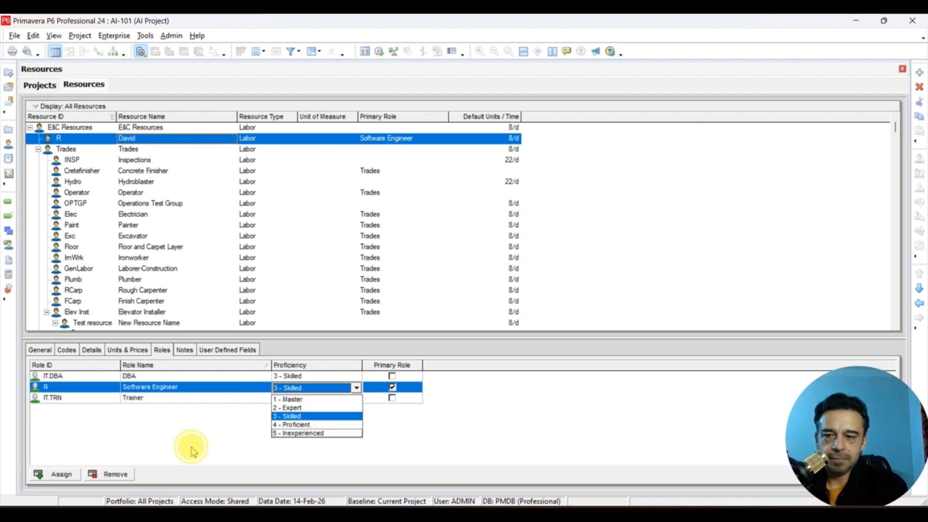
- Add the note "ABCD" to the labor resource and save it
click(184, 350)
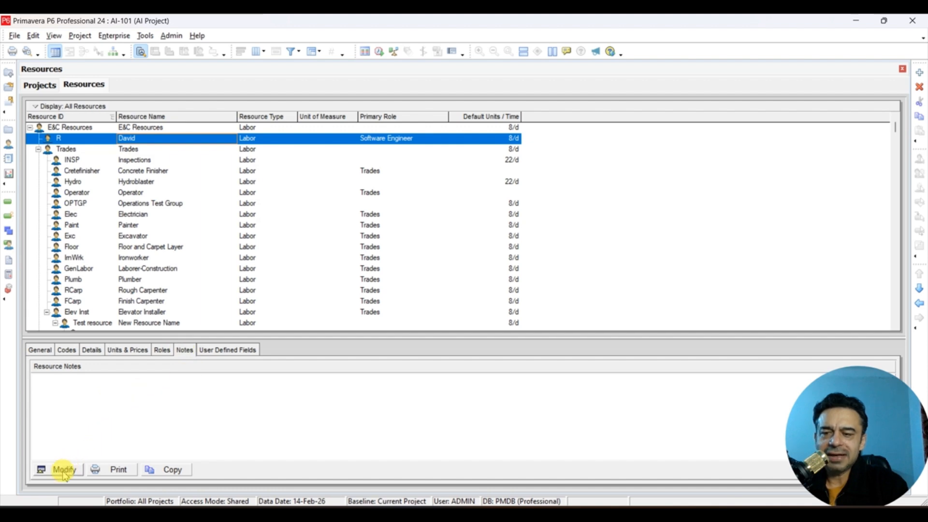
click(63, 469)
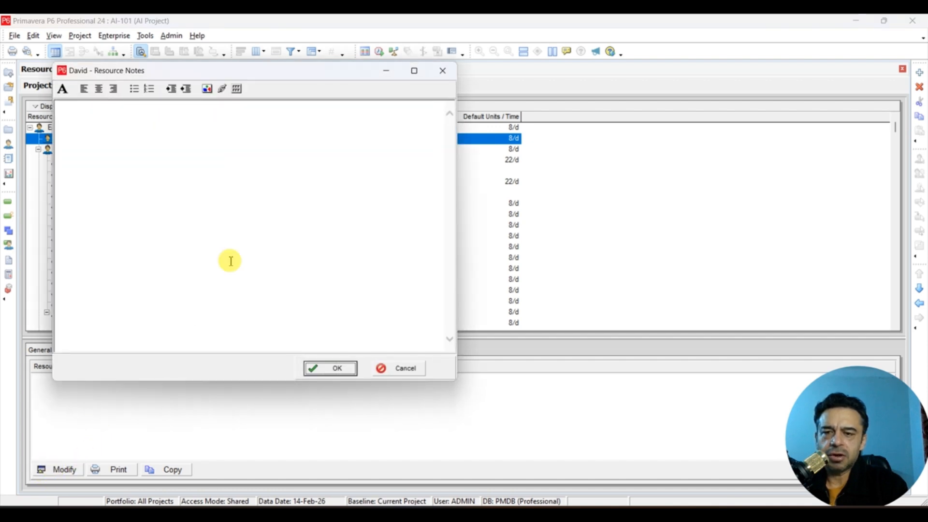
text(ABCD)
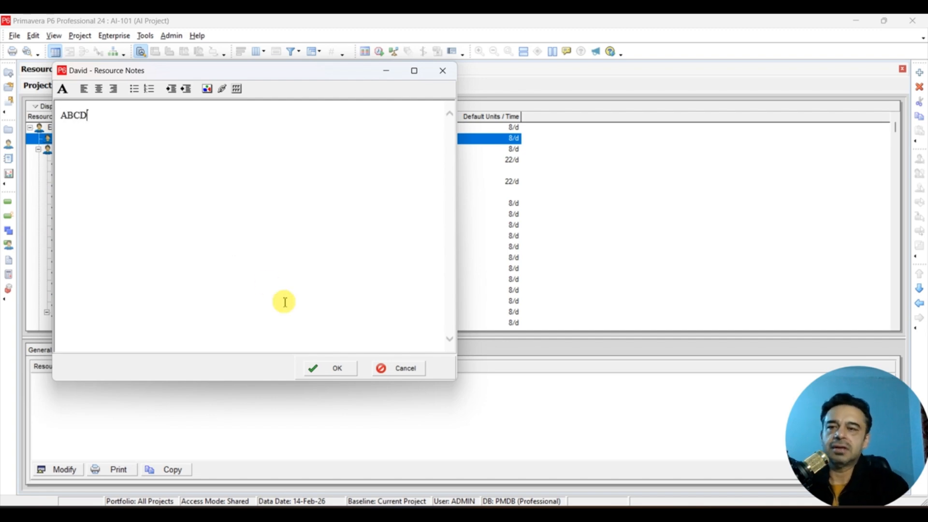
click(318, 373)
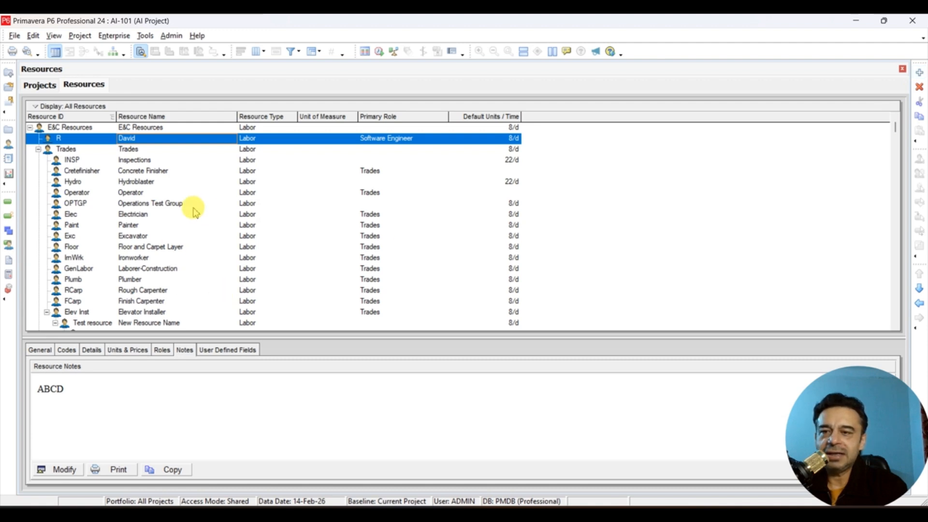
- Review the labor resource's general information, codes, details, units and prices, and assigned roles
click(47, 351)
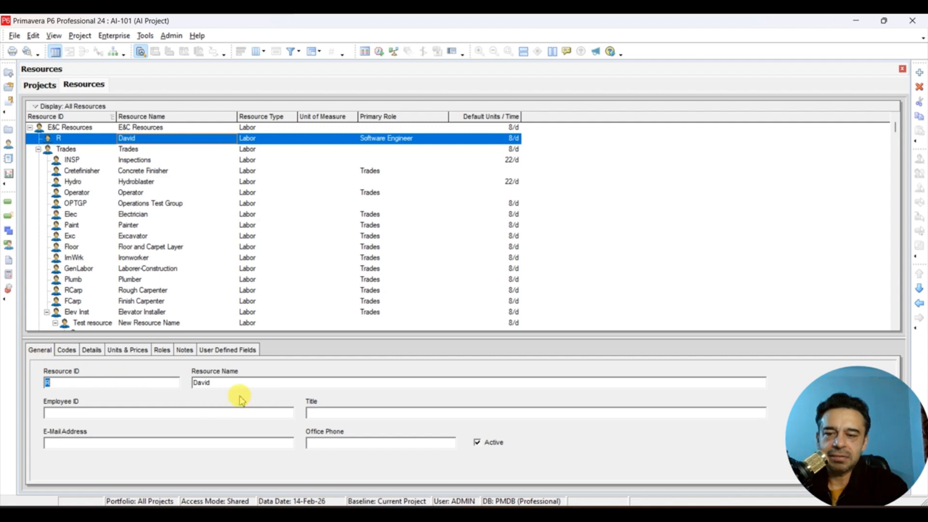
click(67, 349)
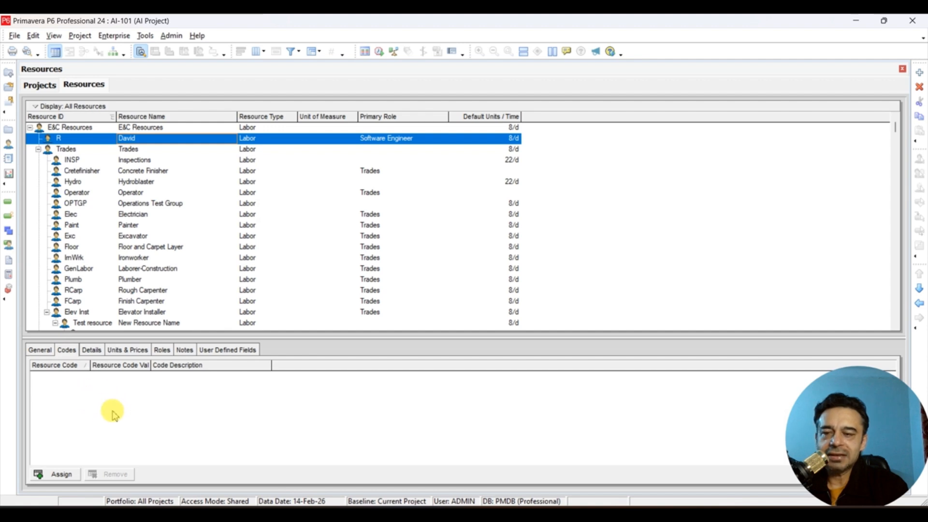
click(90, 350)
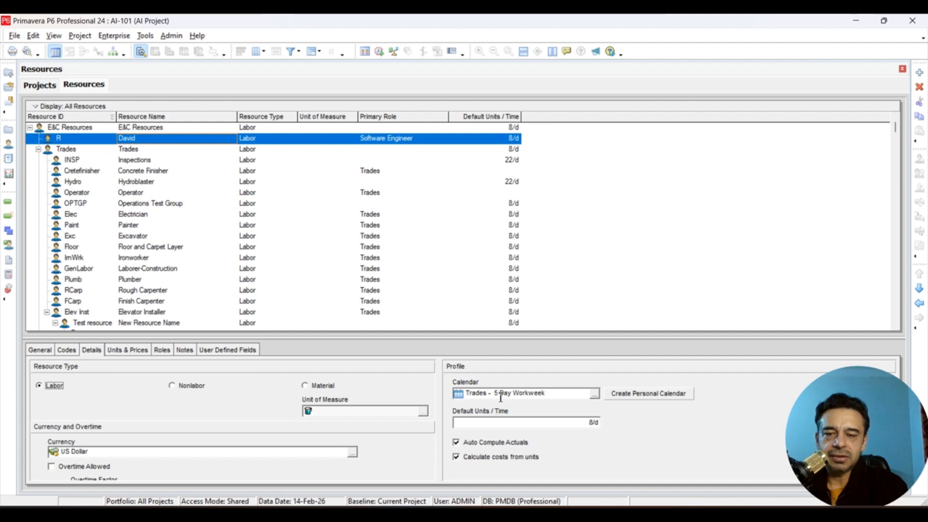
click(128, 350)
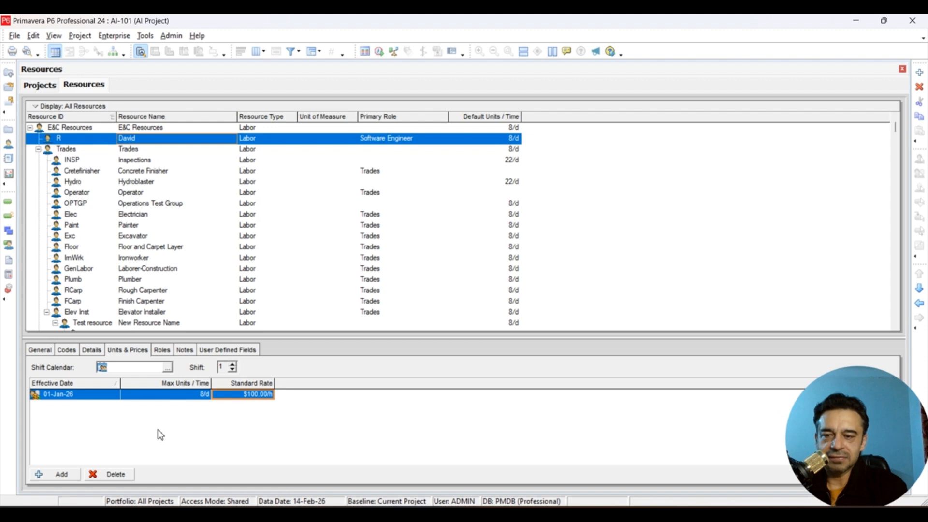
click(162, 350)
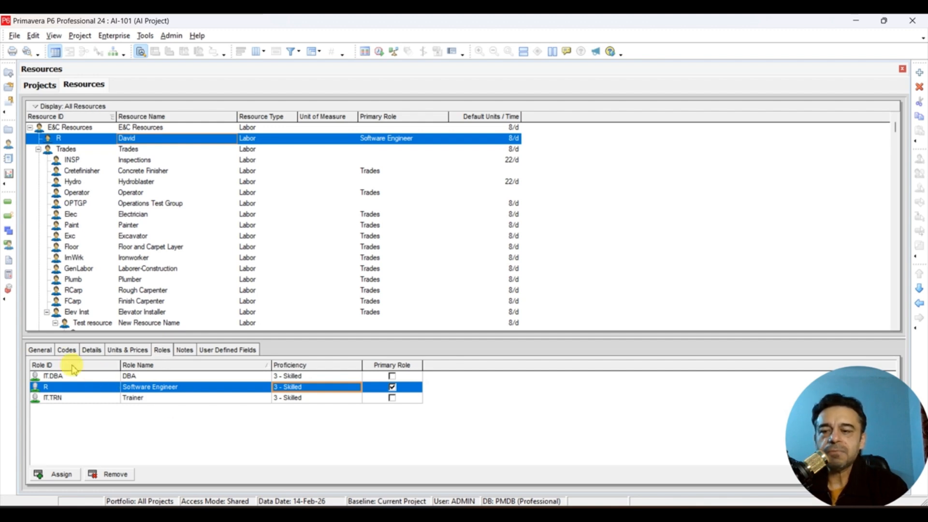
click(40, 349)
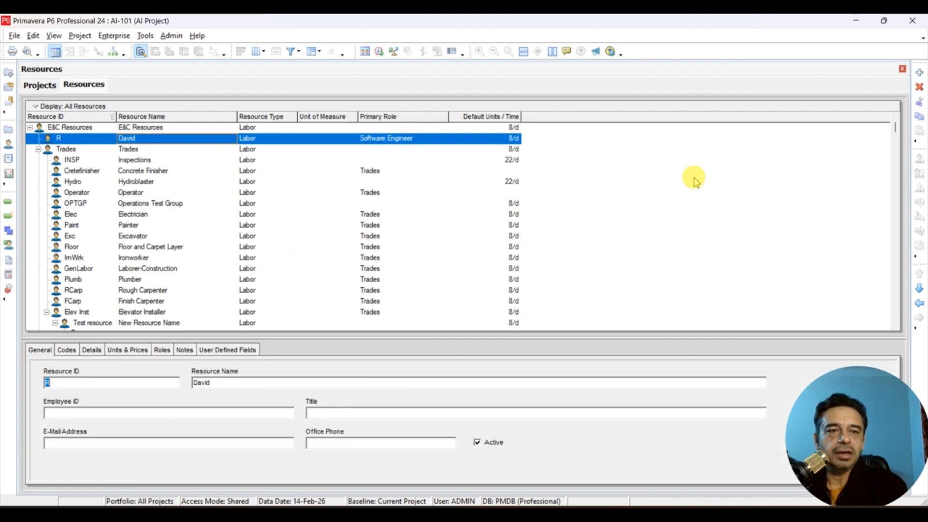
- Add a new resource named Crane under the newly created labor resource and finish the wizard
click(921, 72)
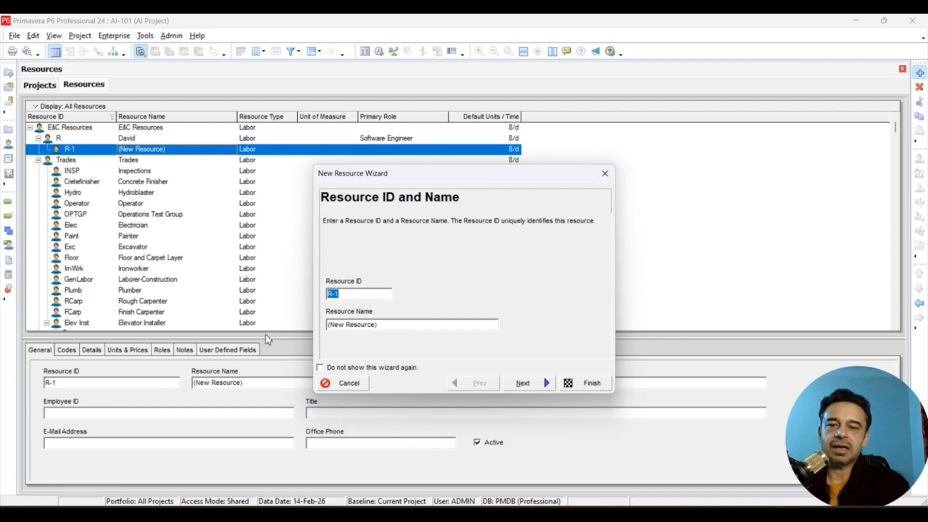
click(411, 320)
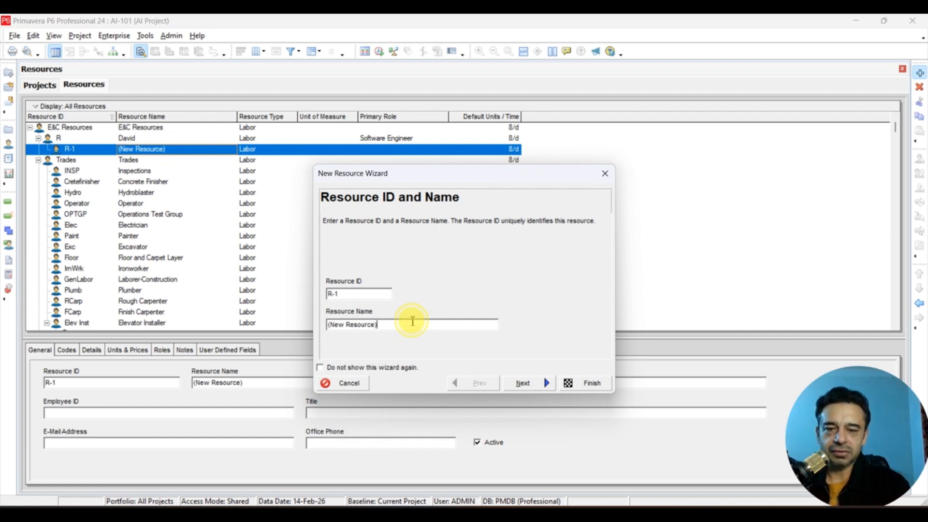
double_click(412, 321)
key(BackSpace)
key(BackSpace)
key(BackSpace)
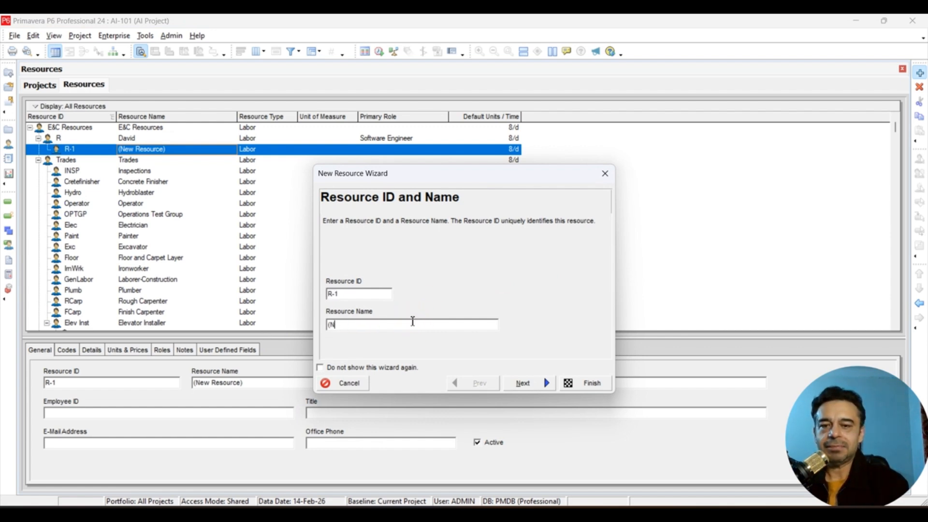
key(BackSpace)
key(BackSpace)
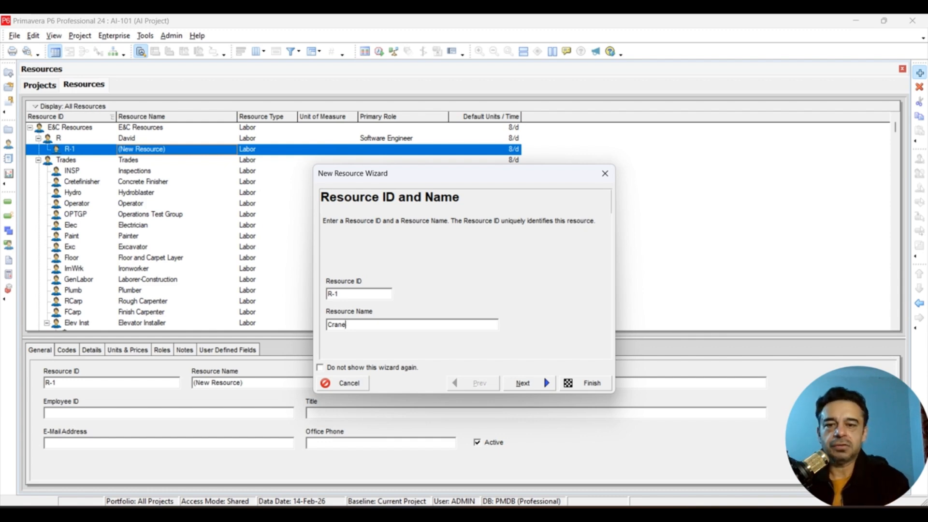
click(586, 384)
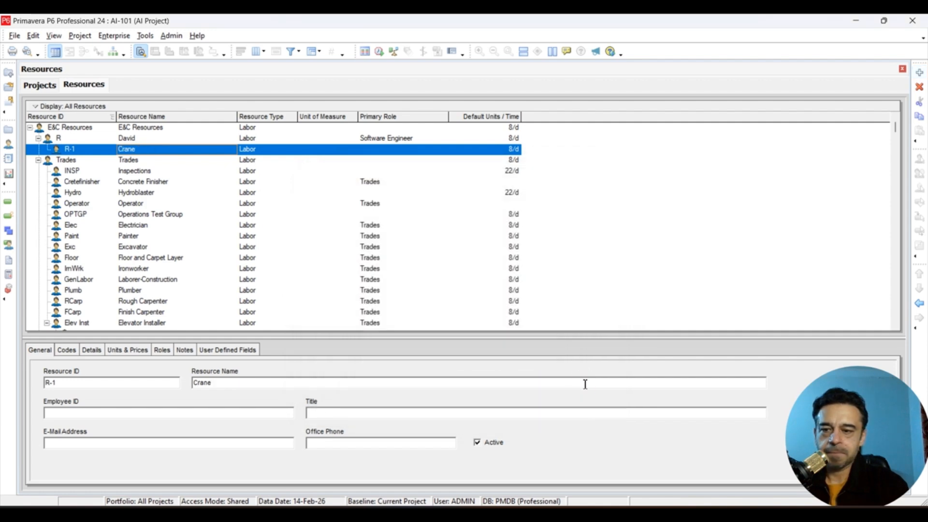
click(221, 412)
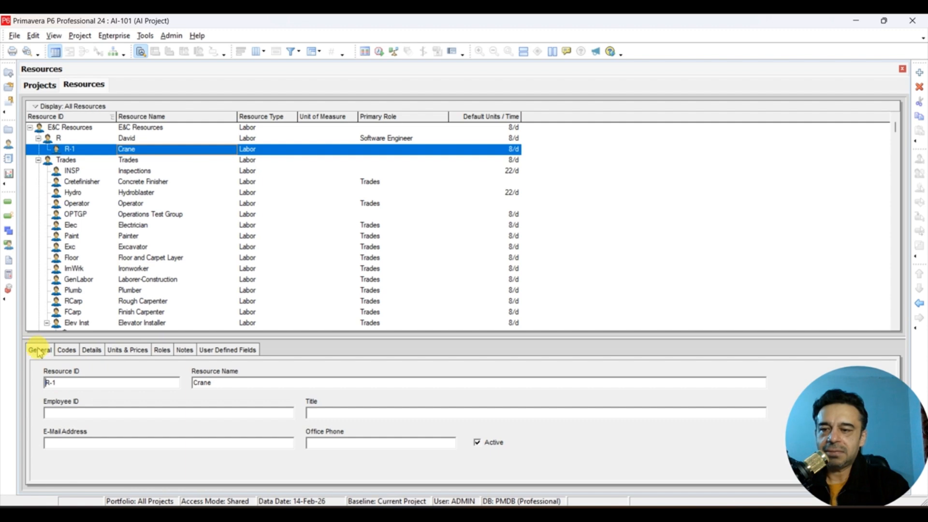
- Change the Crane resource's type to Nonlabor
double_click(243, 383)
click(243, 382)
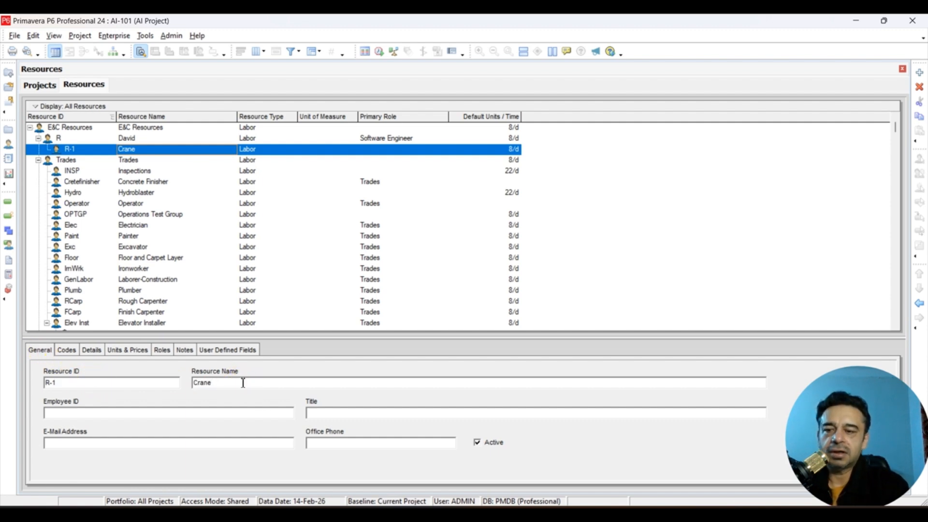
click(91, 349)
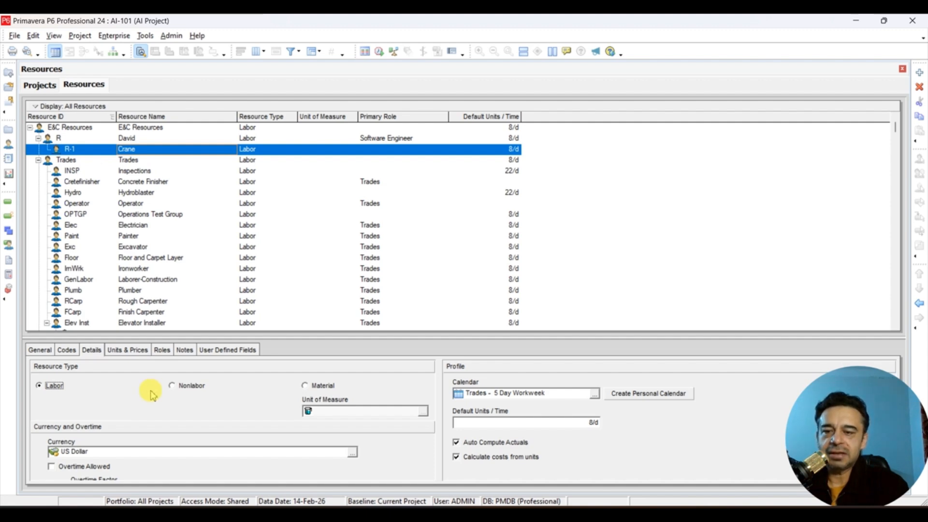
click(172, 386)
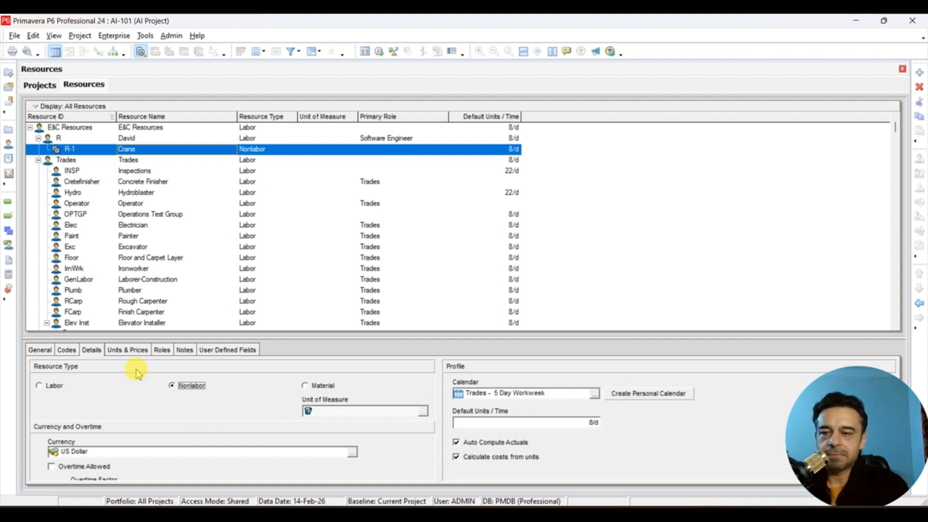
- Set the Crane resource's standard rate to $500.00/h for the 01-Jan-26 effective date
click(121, 354)
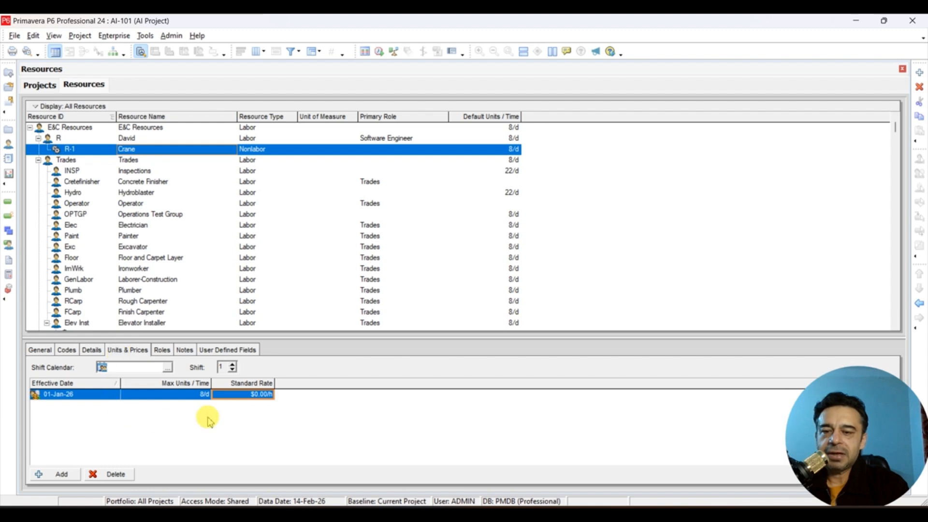
click(249, 394)
text(500)
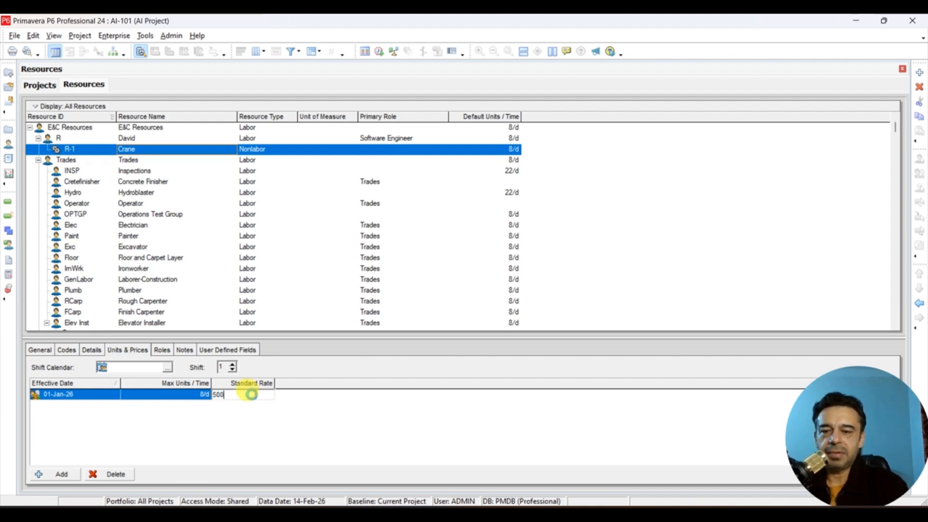
key(Return)
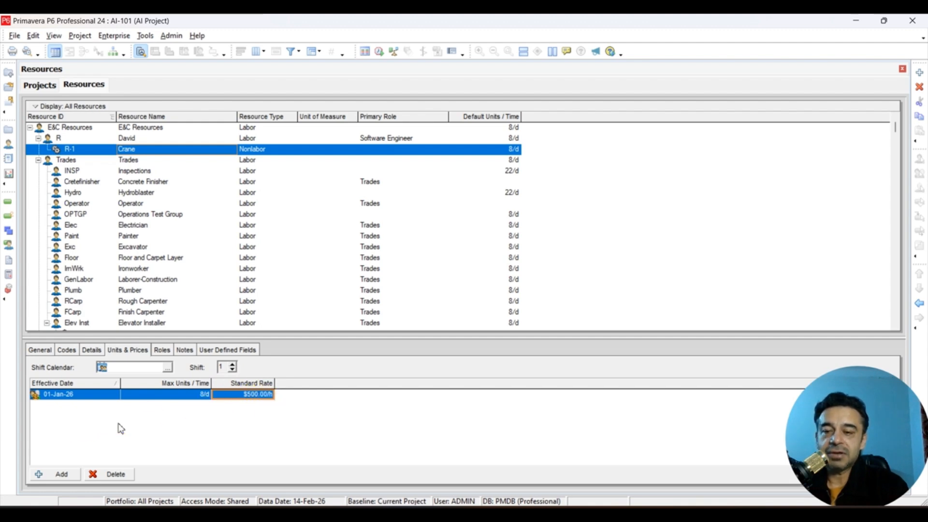
- Add a second price entry for Crane, effective 14-Feb-26, with a standard rate of $750.00/h
click(55, 475)
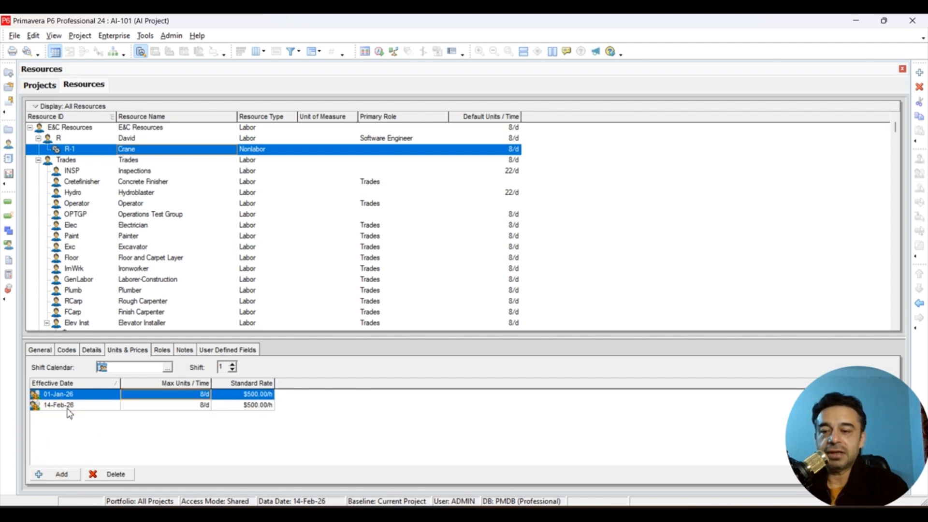
click(253, 406)
text(750)
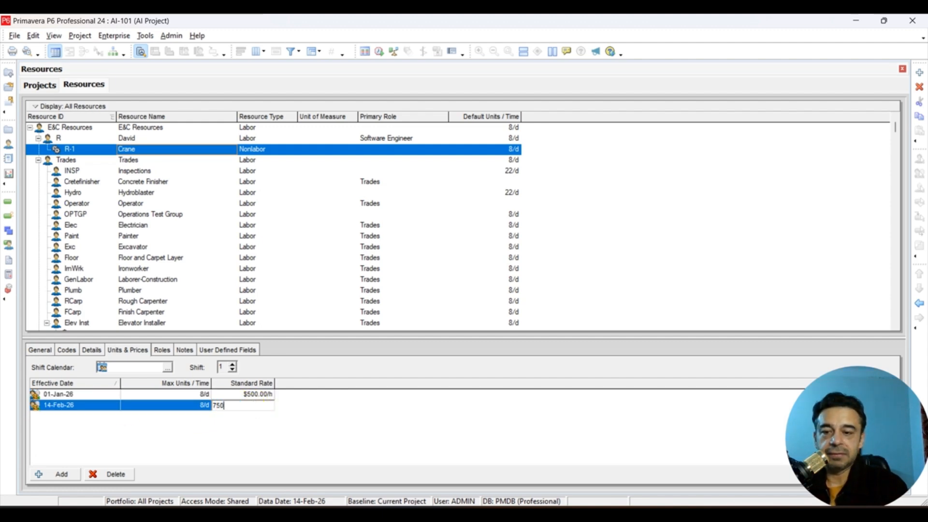
click(254, 409)
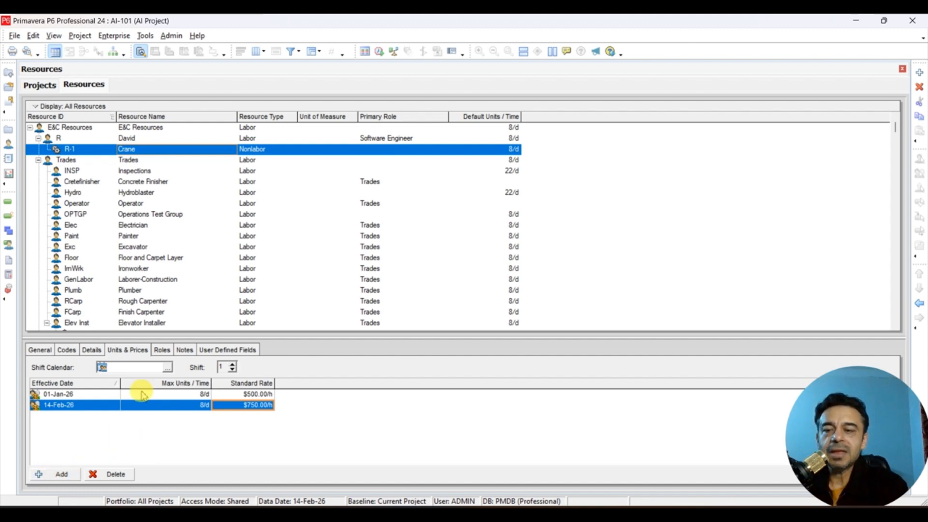
- Review the Crane resource's roles, details, units and prices, and general information
click(162, 349)
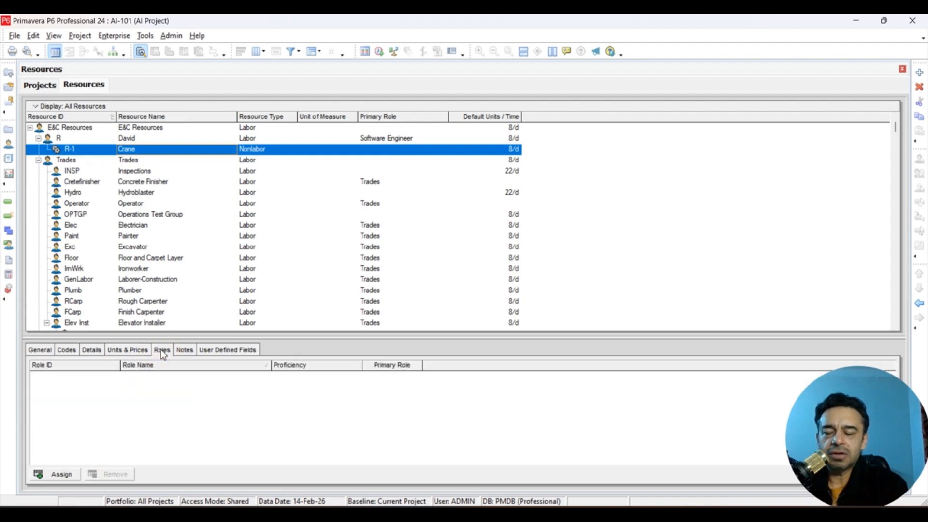
click(91, 350)
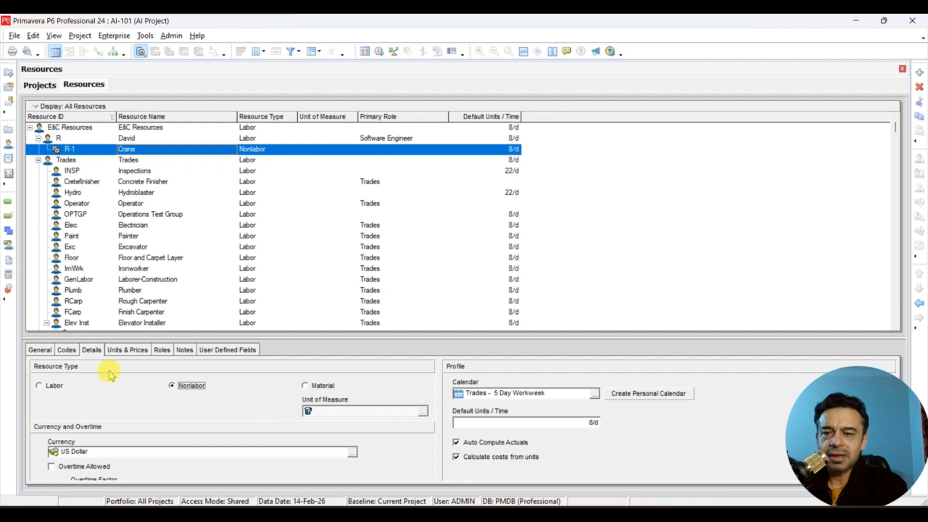
click(125, 350)
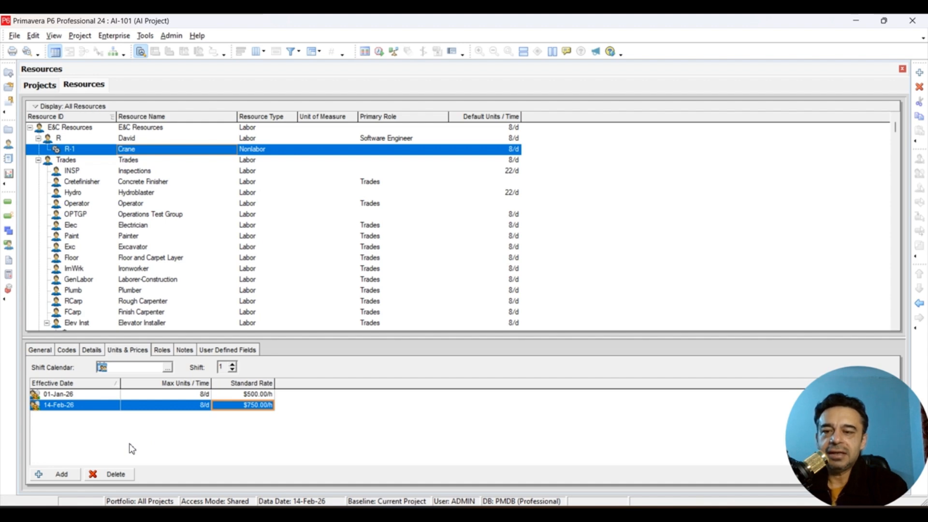
click(43, 350)
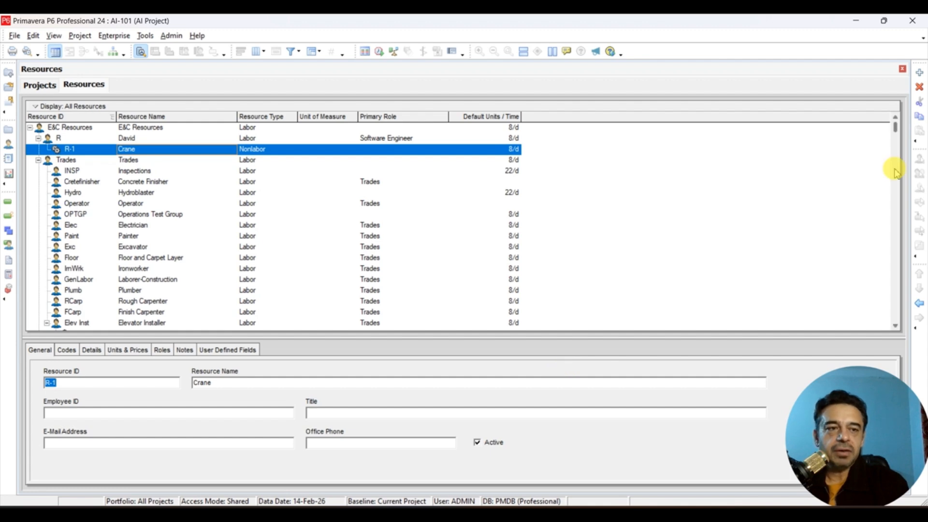
- Add a new resource named Cement with ID R-2 under Crane and finish the wizard
click(919, 73)
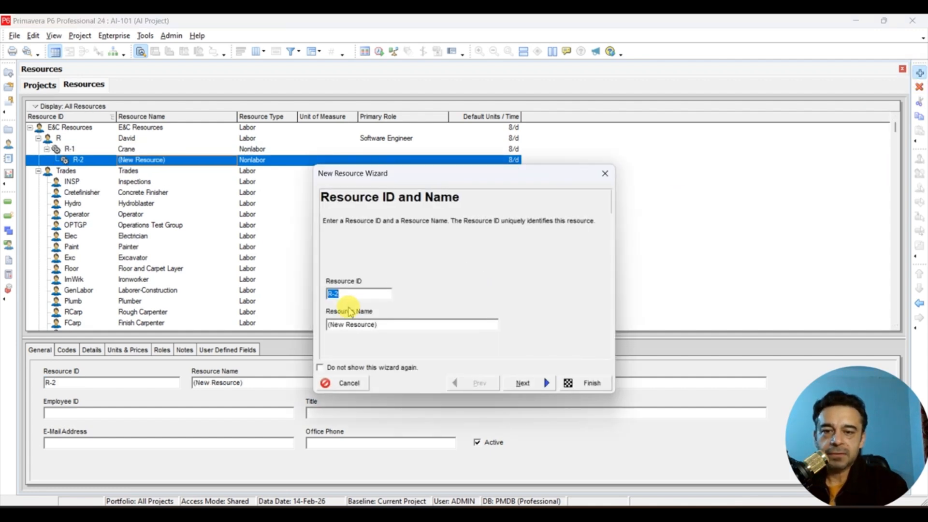
click(398, 326)
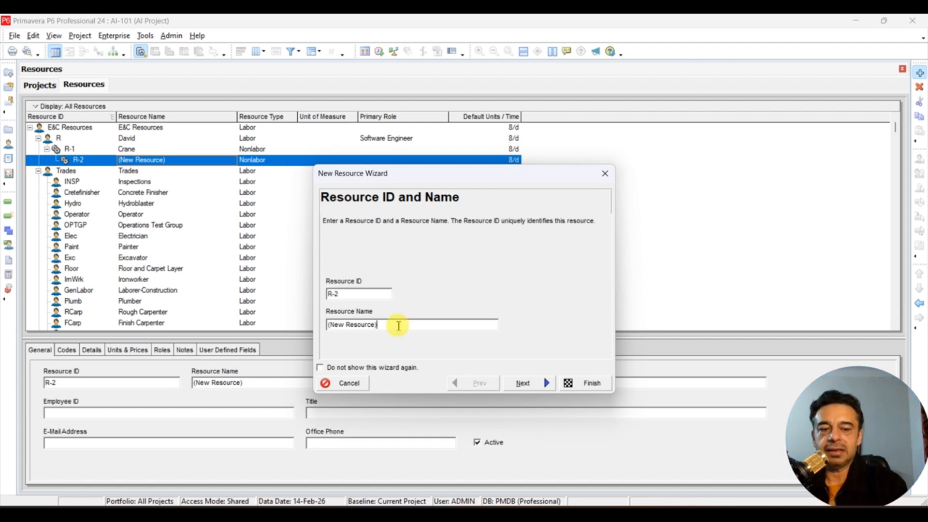
key(BackSpace)
key(BackSpace)
key(BackSpace)
key(BackSpace)
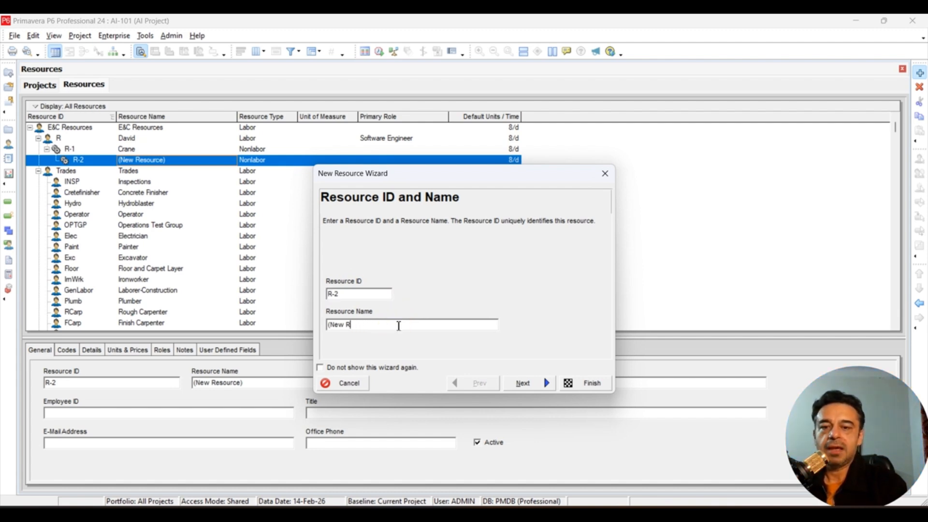
key(BackSpace)
key(BackSpace)
key(BackSpace)
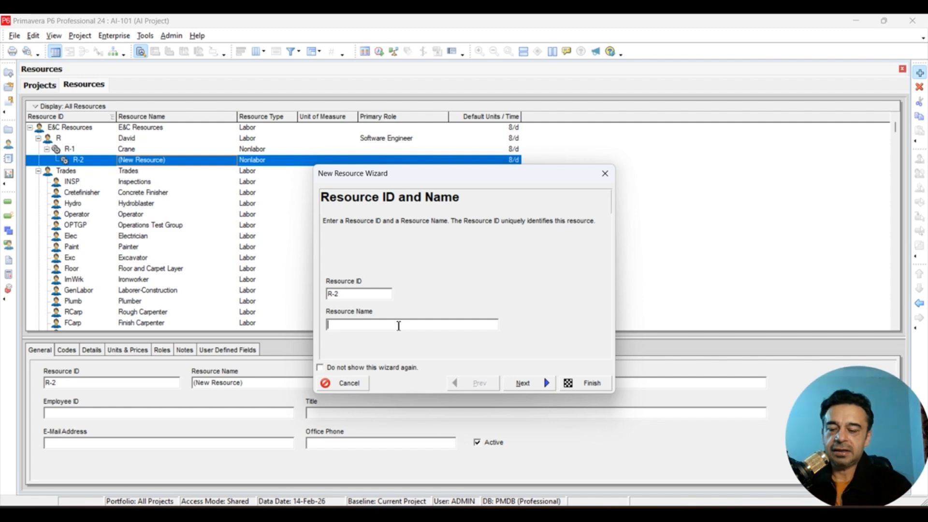
text(Ce)
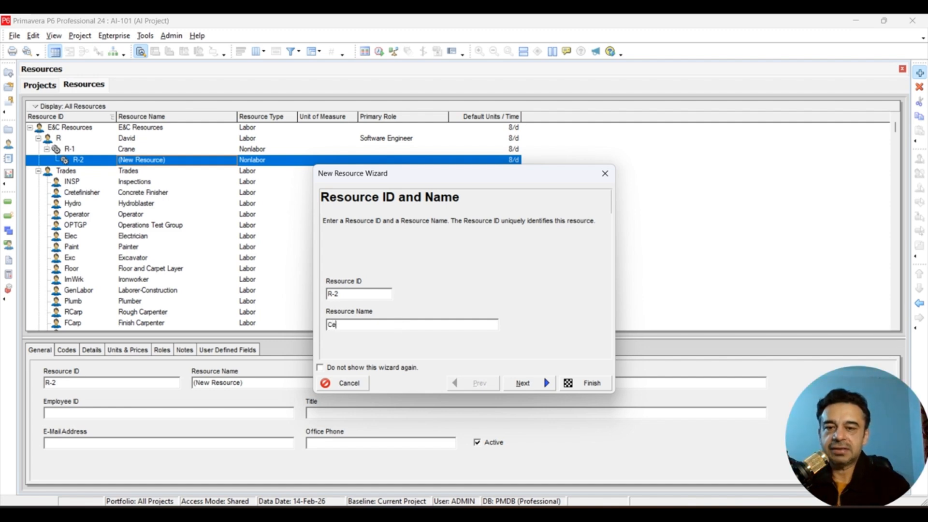
text(ment)
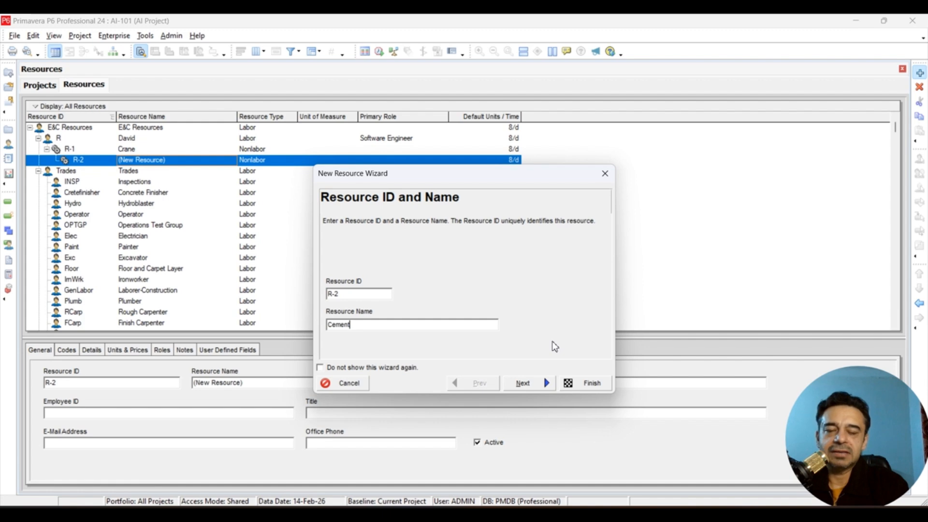
click(586, 383)
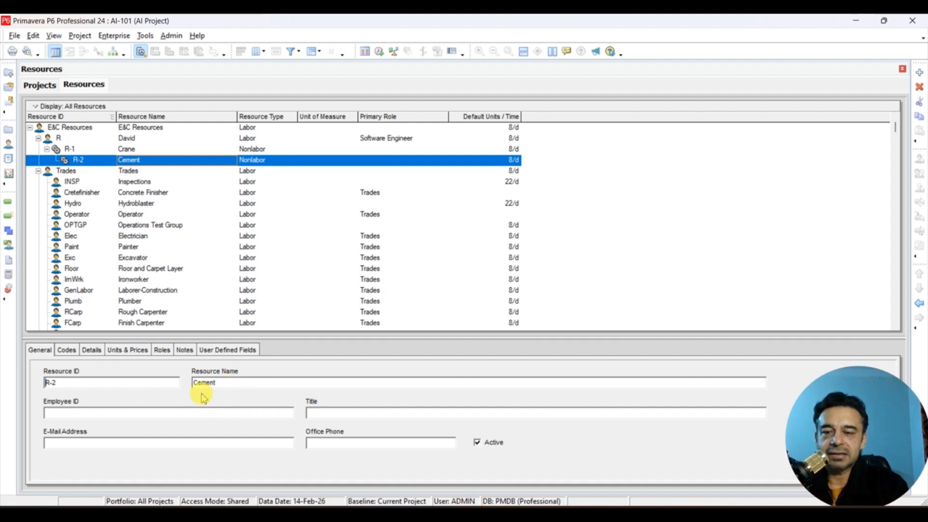
- Change the Cement resource's type to Material, accepting the removal of its roles, and check the available units of measure
click(92, 352)
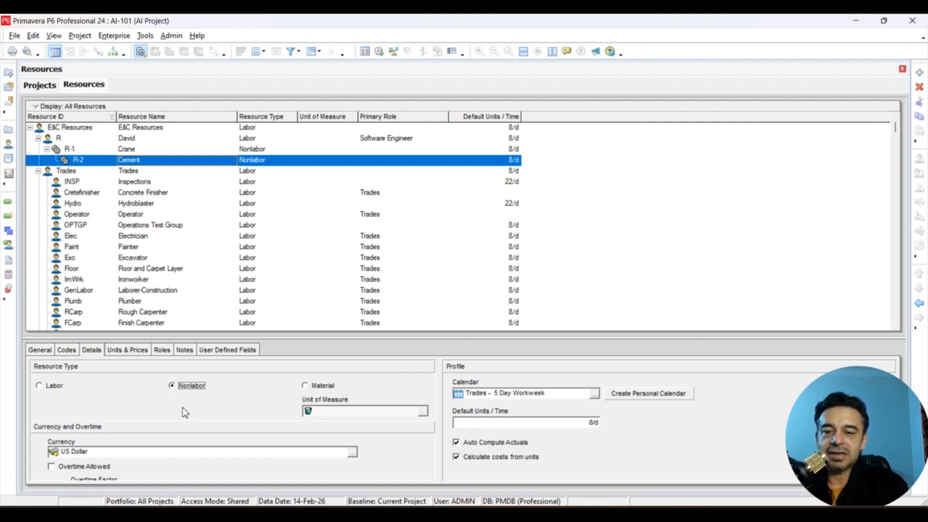
click(305, 386)
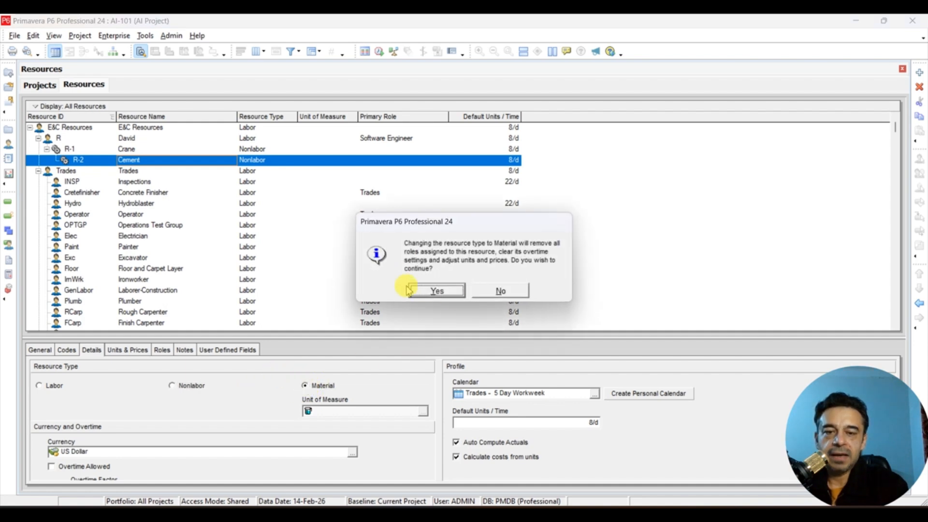
click(434, 291)
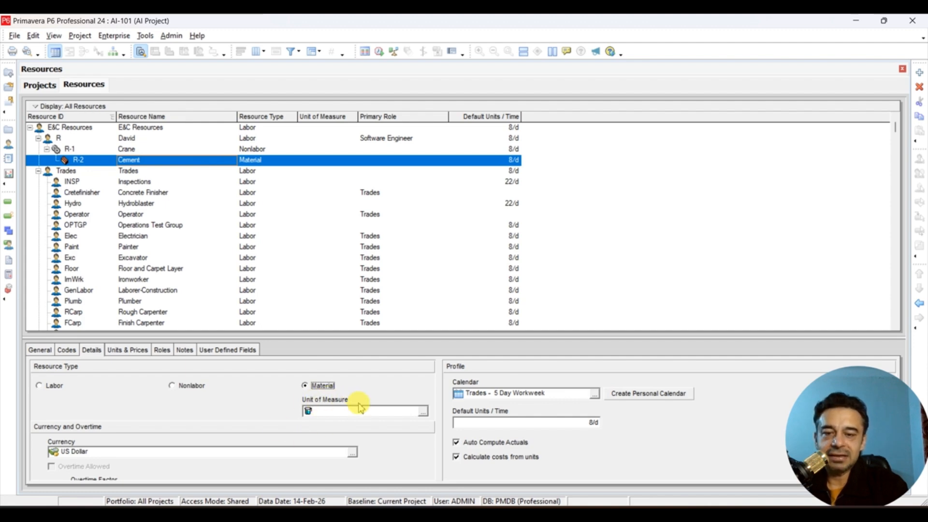
click(424, 412)
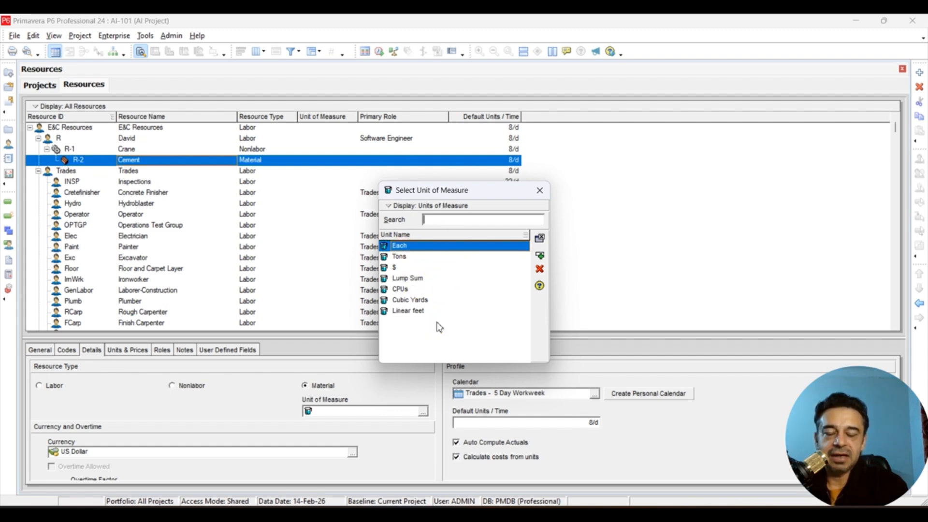
click(539, 192)
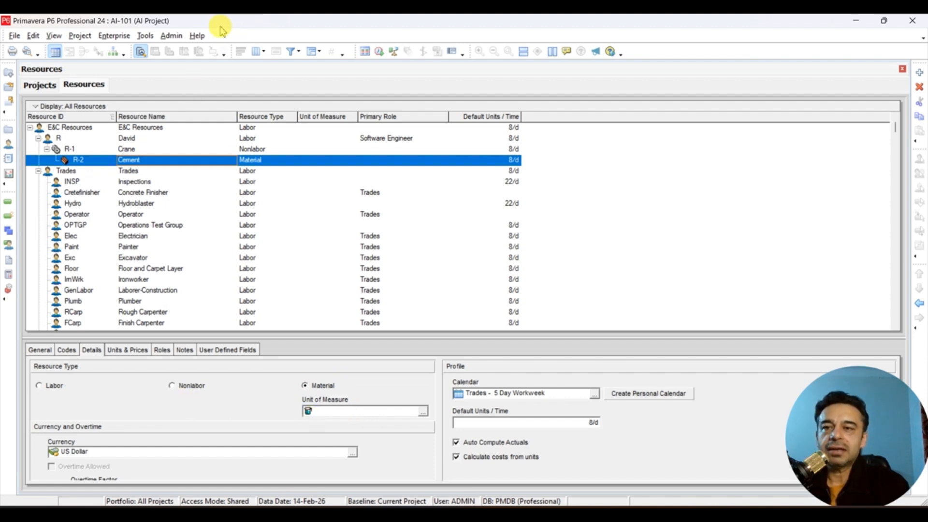
- Add a new unit of measure to the admin categories with abbreviation Bag and name Bag
click(167, 38)
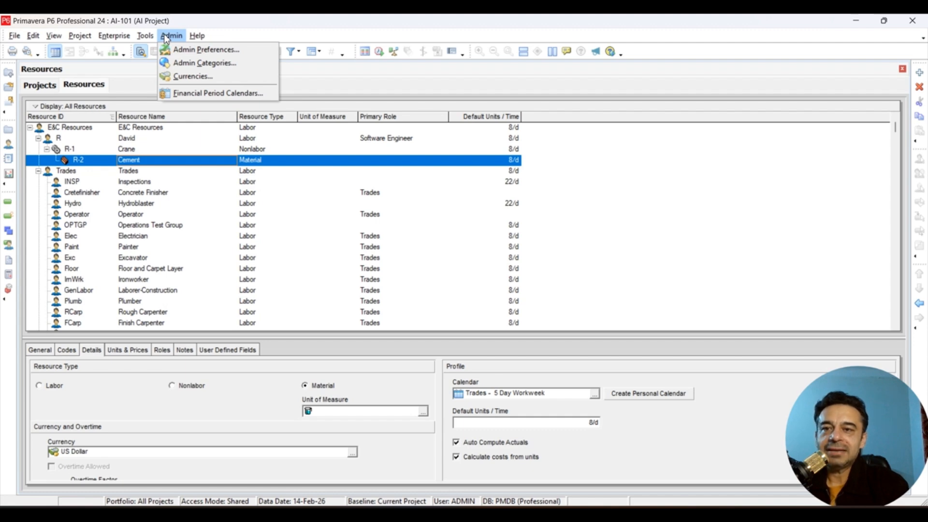
click(203, 68)
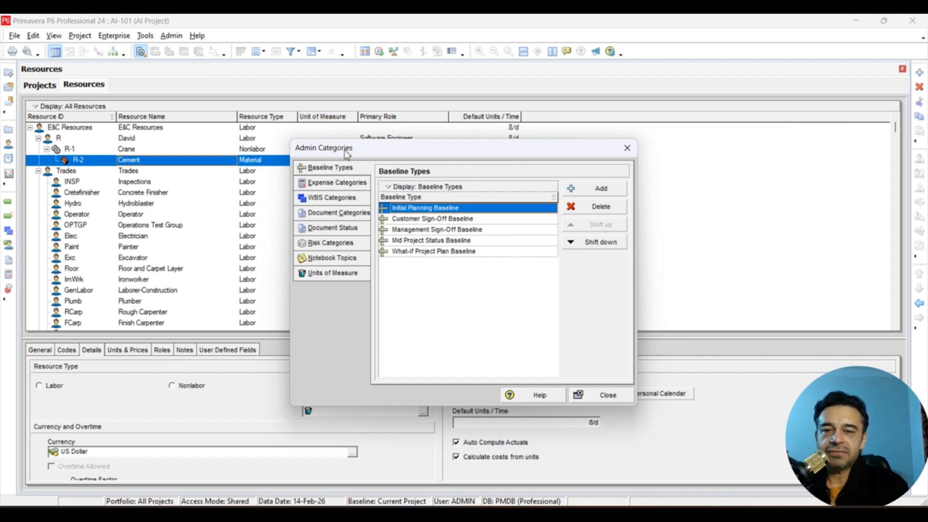
click(322, 316)
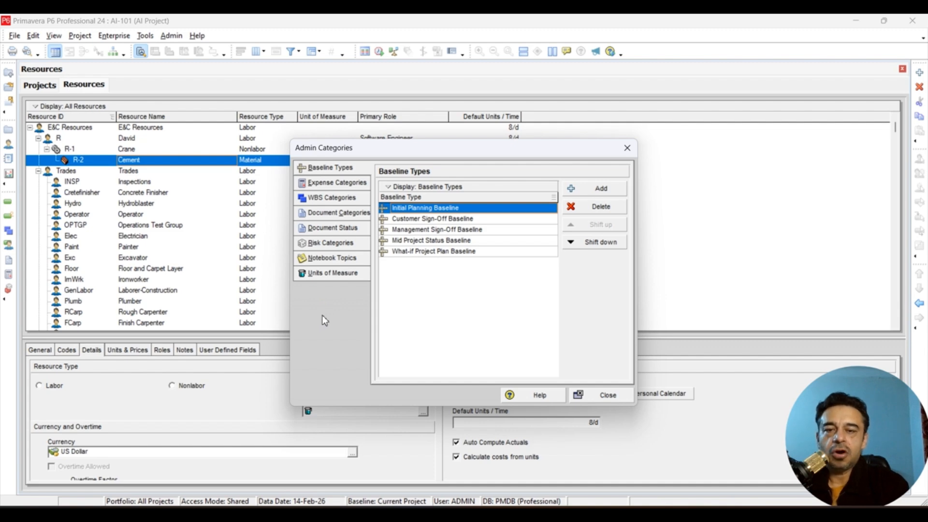
click(322, 276)
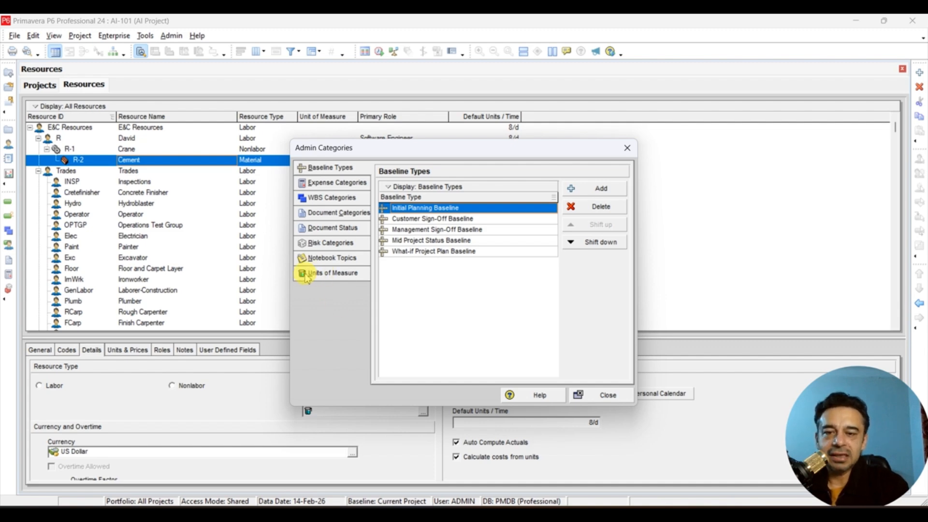
click(322, 275)
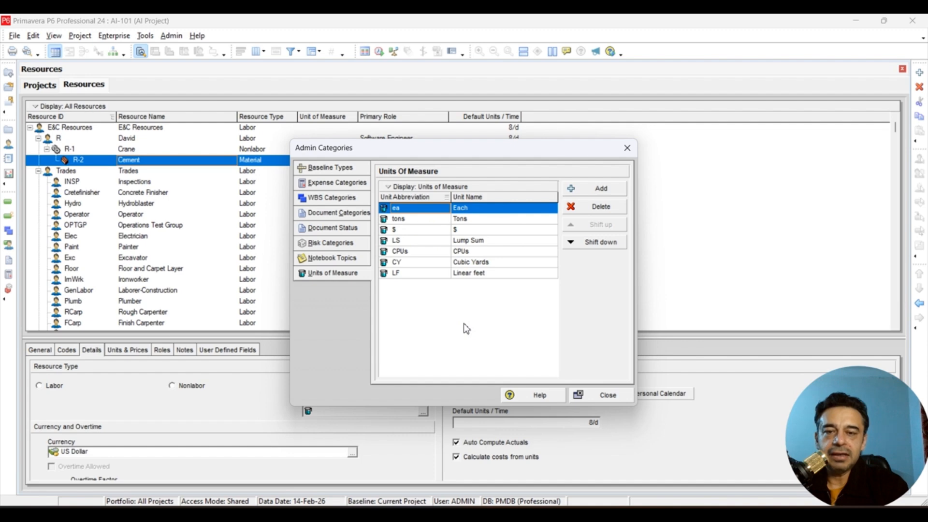
click(583, 191)
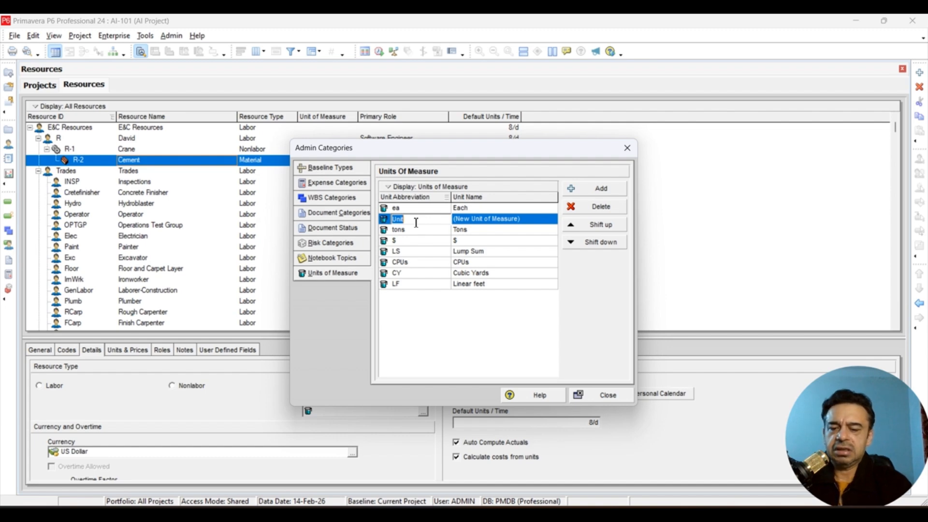
text(Bag)
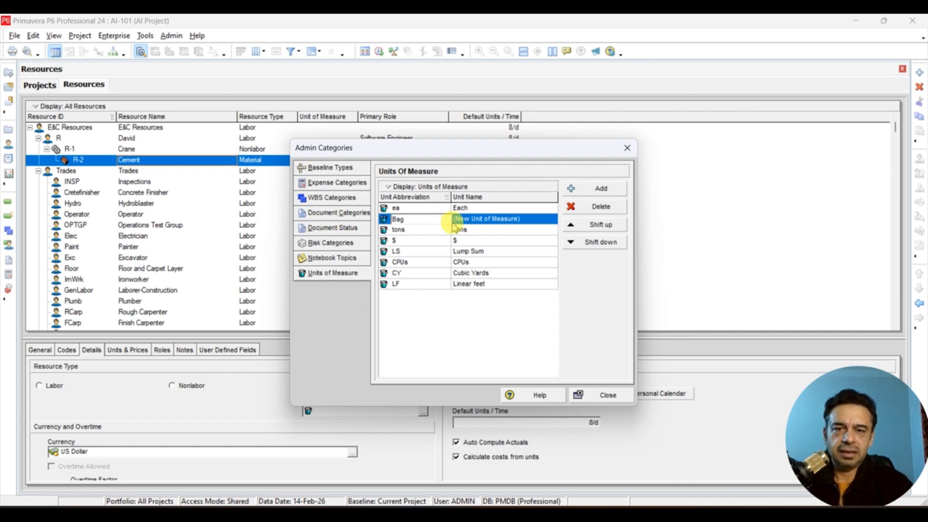
click(533, 220)
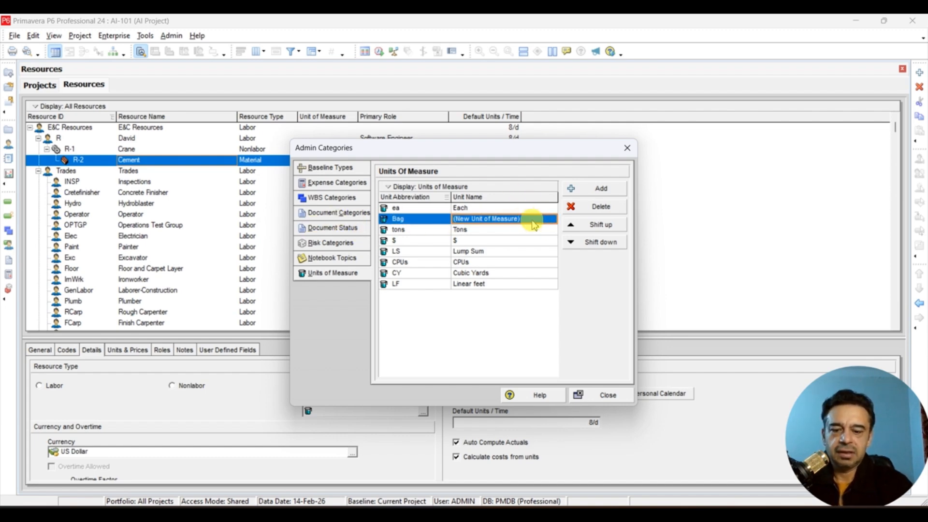
text(Bag)
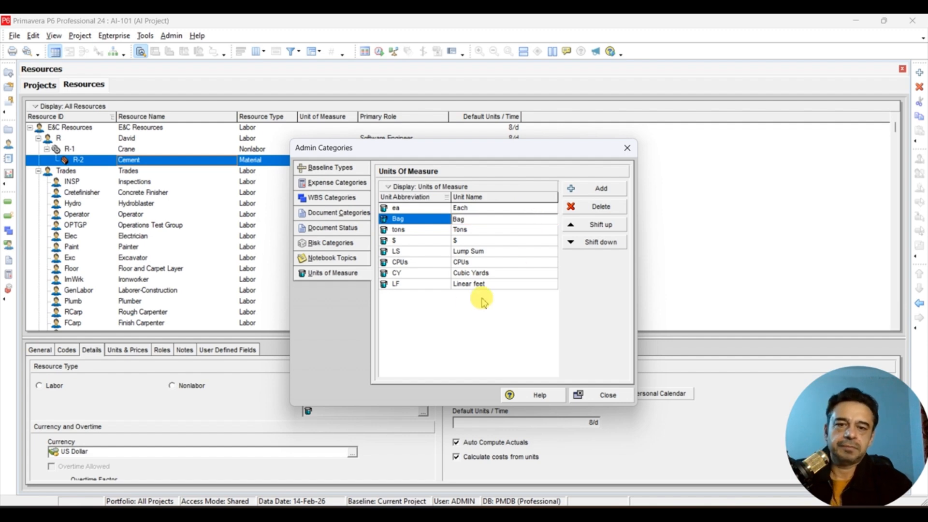
click(446, 330)
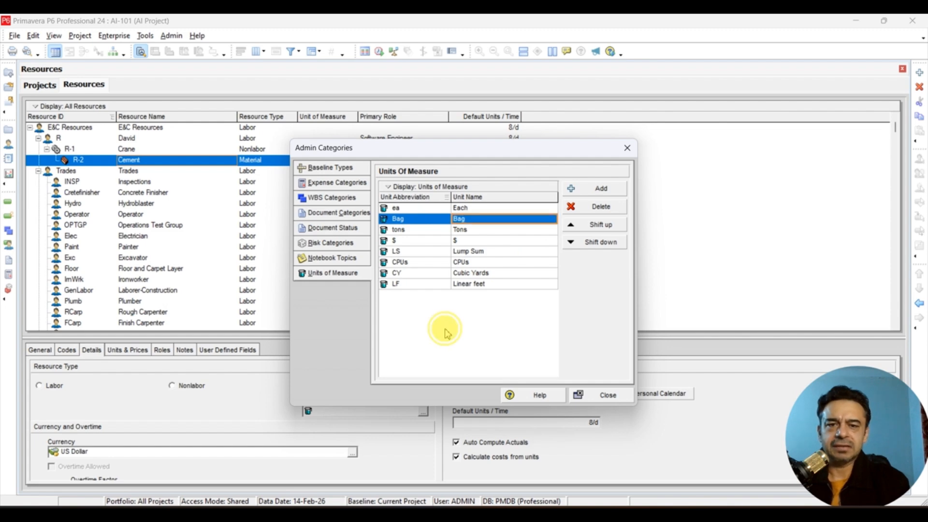
- Close the admin categories and set the Cement resource's unit of measure to Bag
click(579, 395)
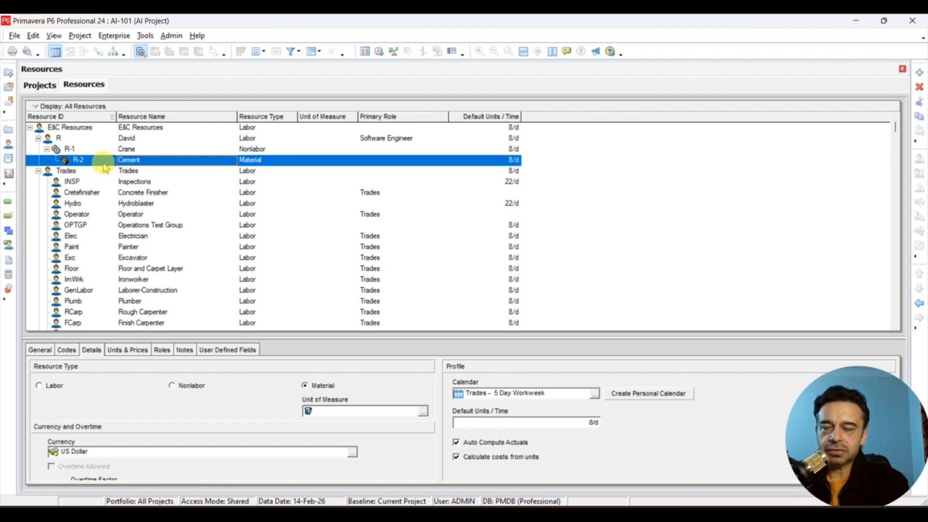
click(154, 160)
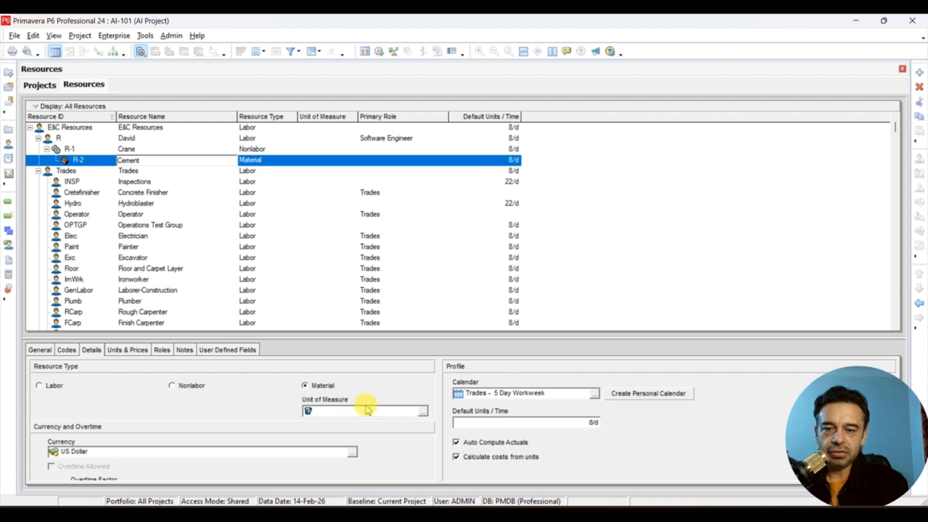
click(423, 412)
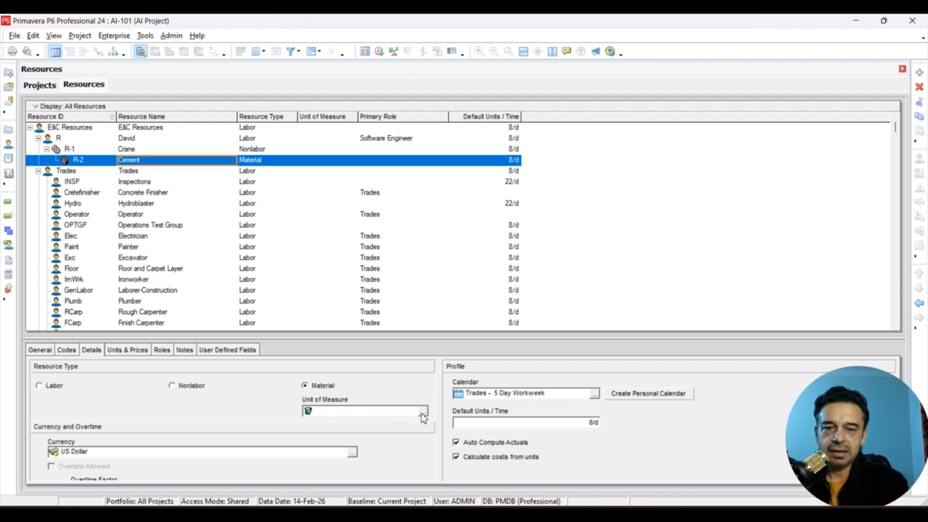
click(423, 411)
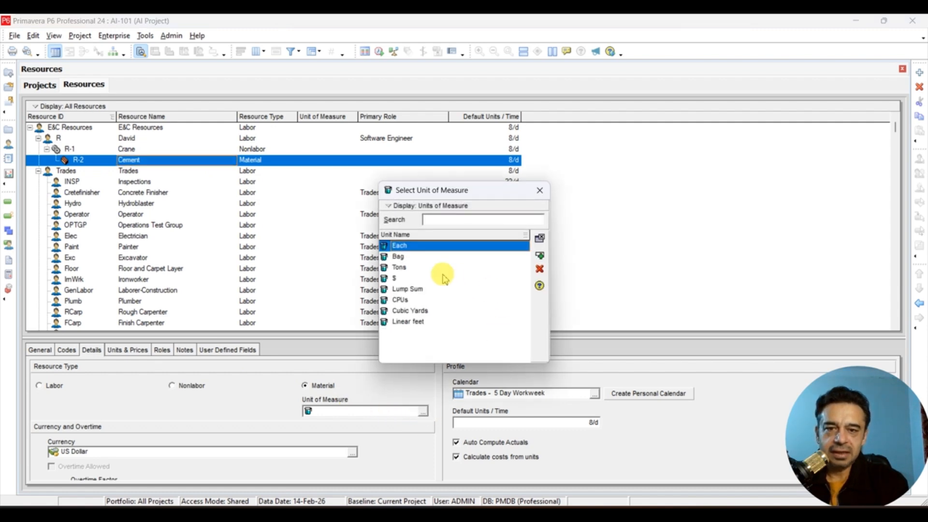
double_click(388, 258)
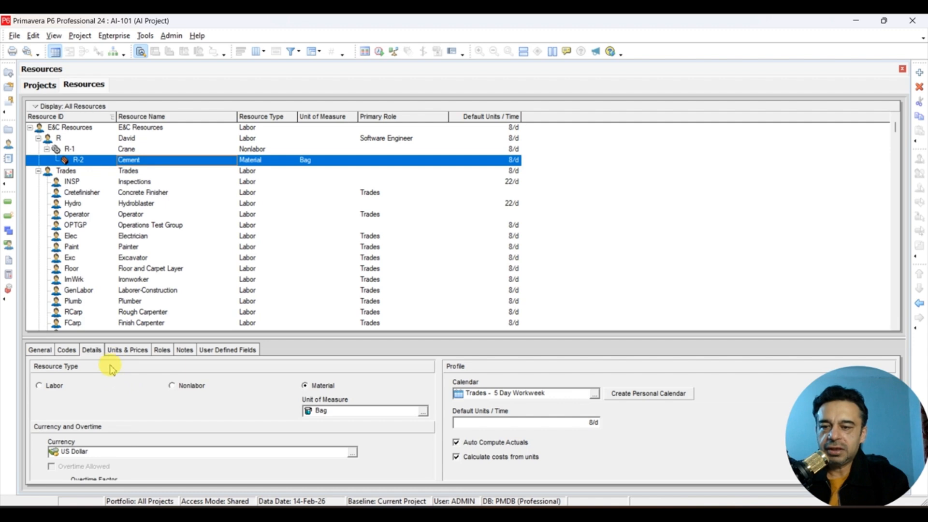
- Set the Cement resource's standard rate to $15 per bag in its units and prices
click(128, 350)
click(249, 395)
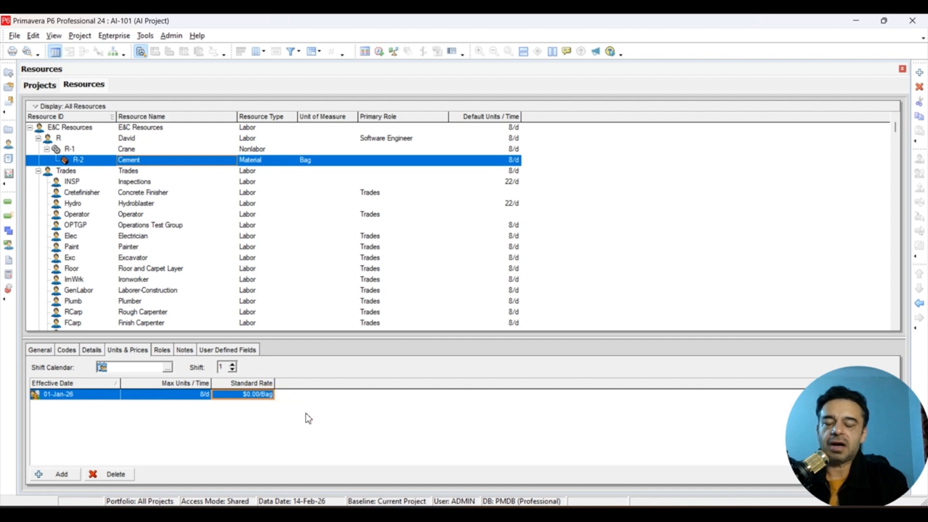
click(236, 396)
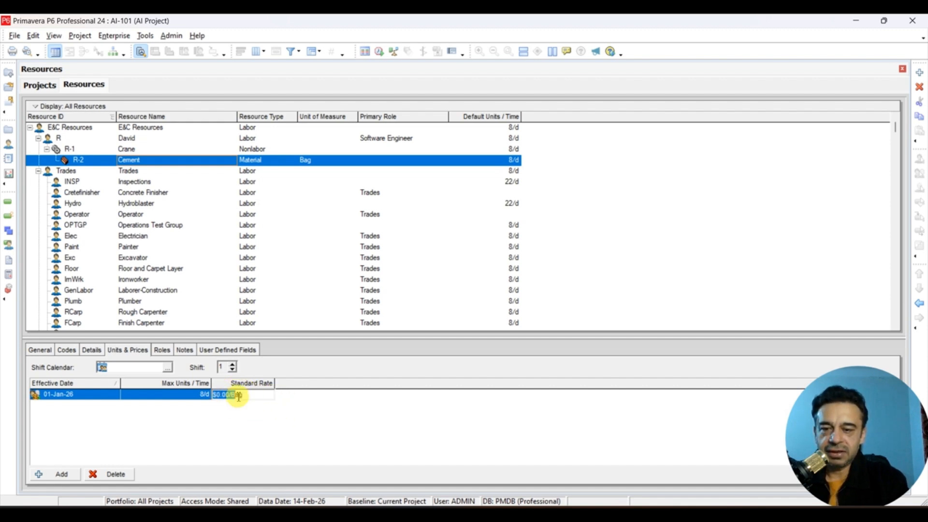
key(BackSpace)
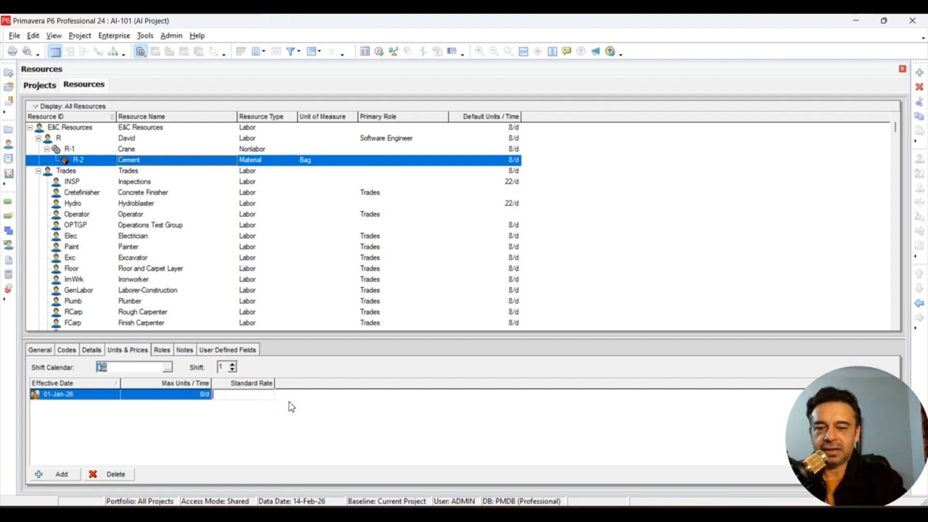
text(15)
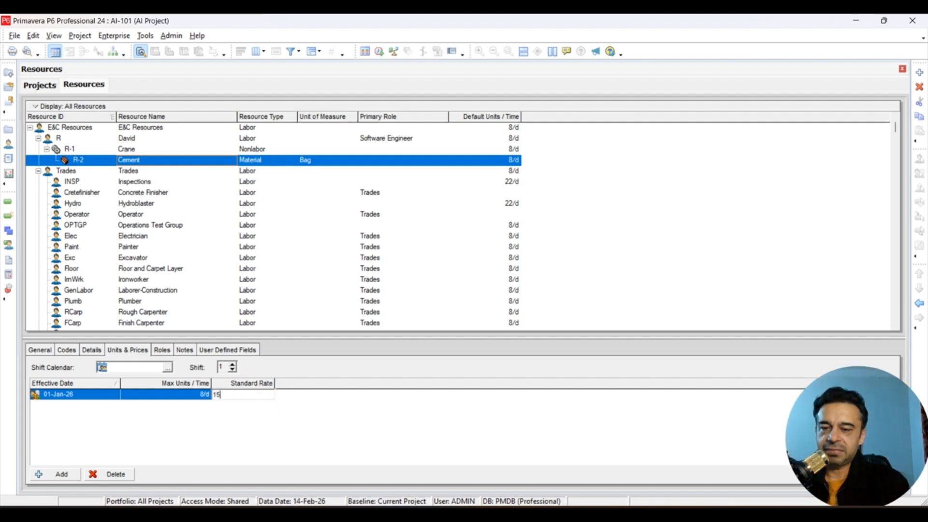
key(Return)
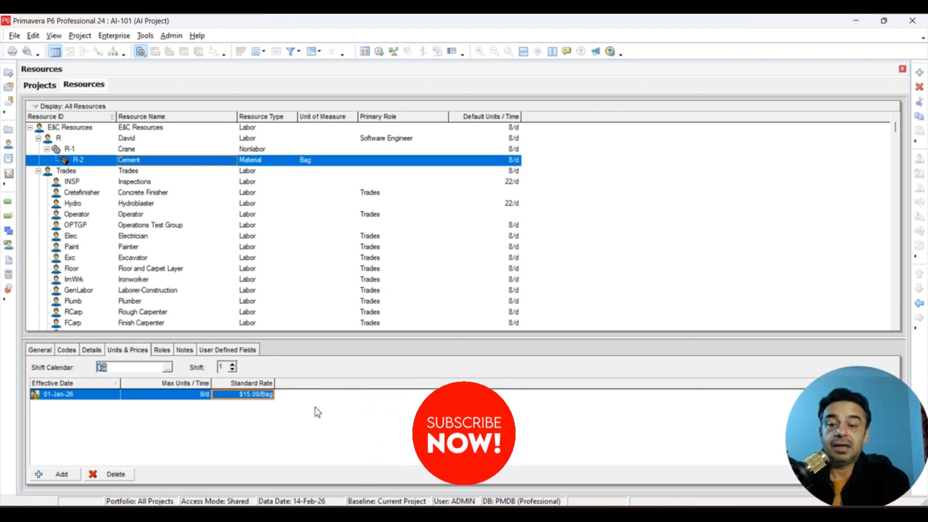
- Review the details of the Cement, Crane and R labor resources, including the labor resource's codes and units and prices
click(91, 349)
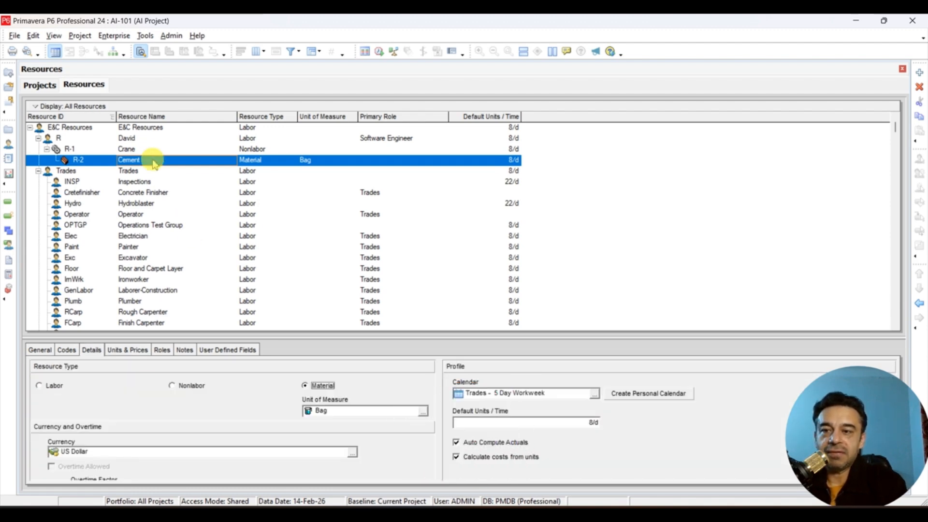
click(126, 139)
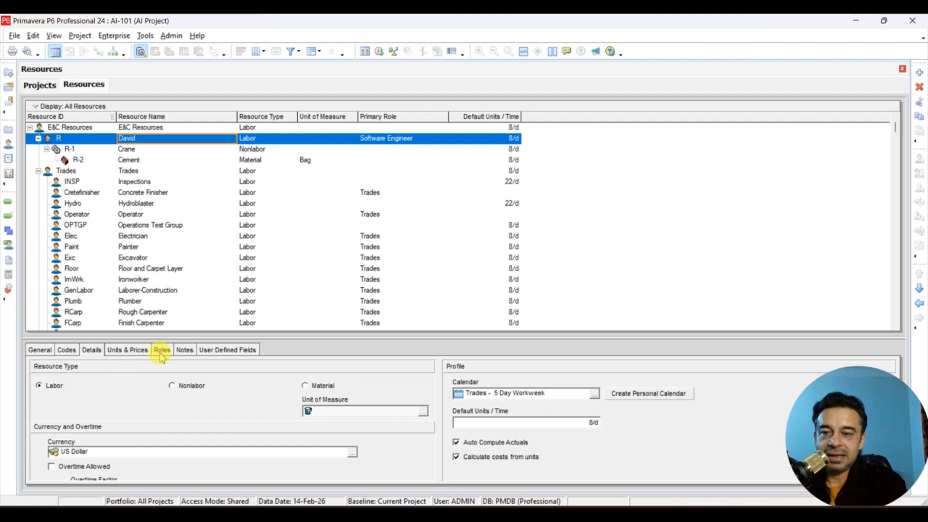
click(154, 151)
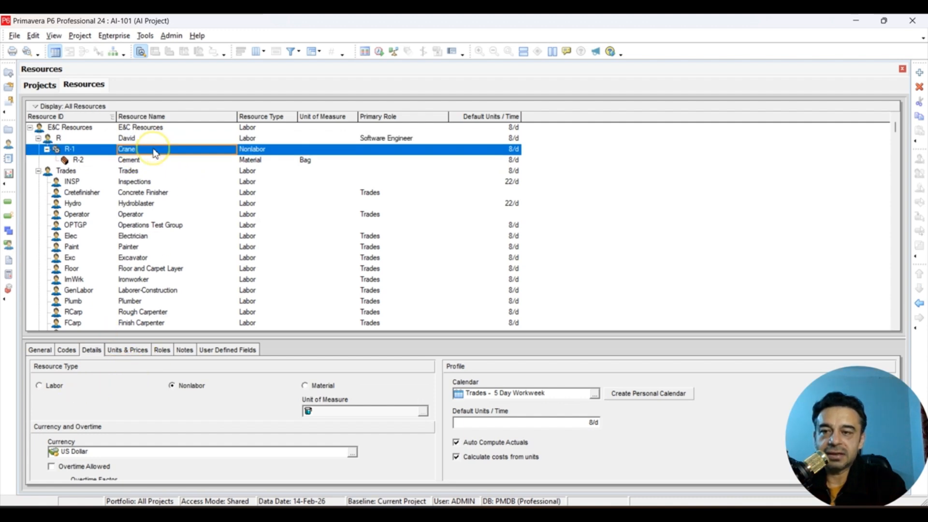
click(177, 160)
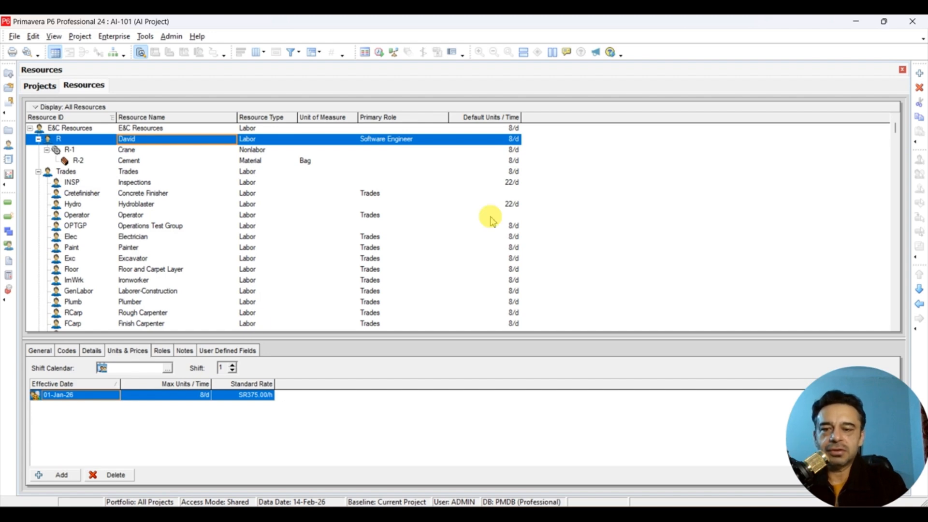
click(86, 352)
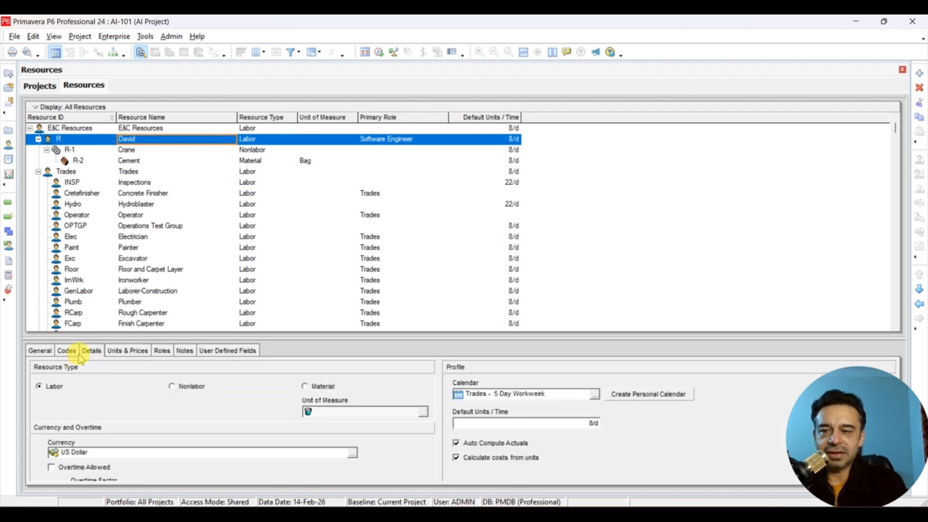
click(67, 351)
click(129, 351)
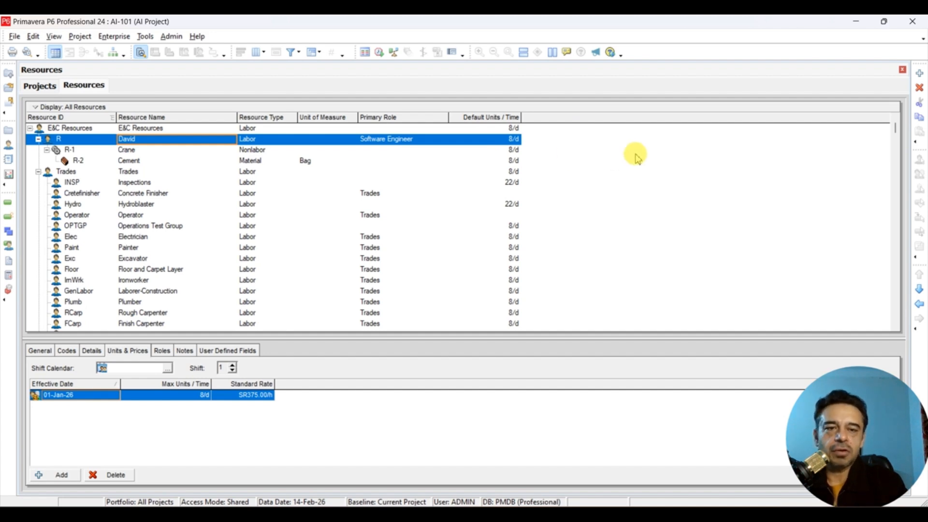
- Add the Standard Rate column to the resources table, placed last after Default Units / Time
right_click(604, 159)
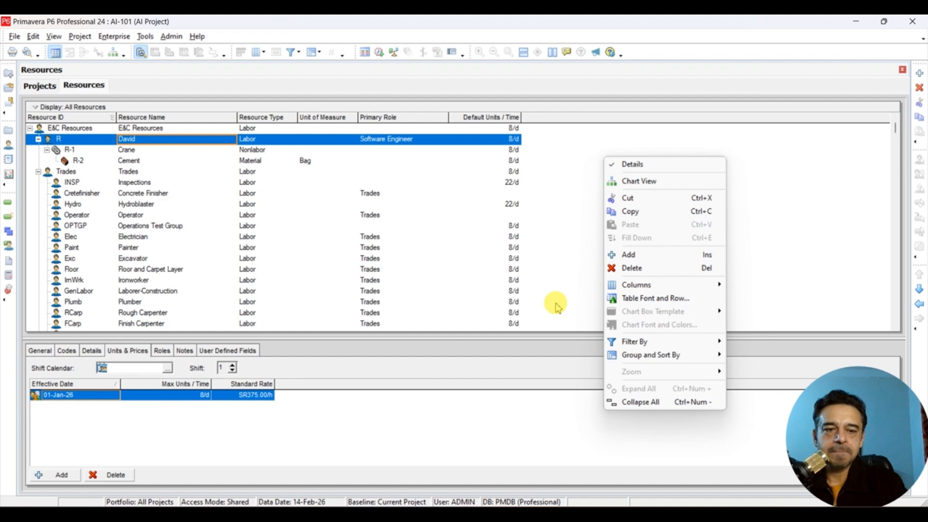
click(635, 289)
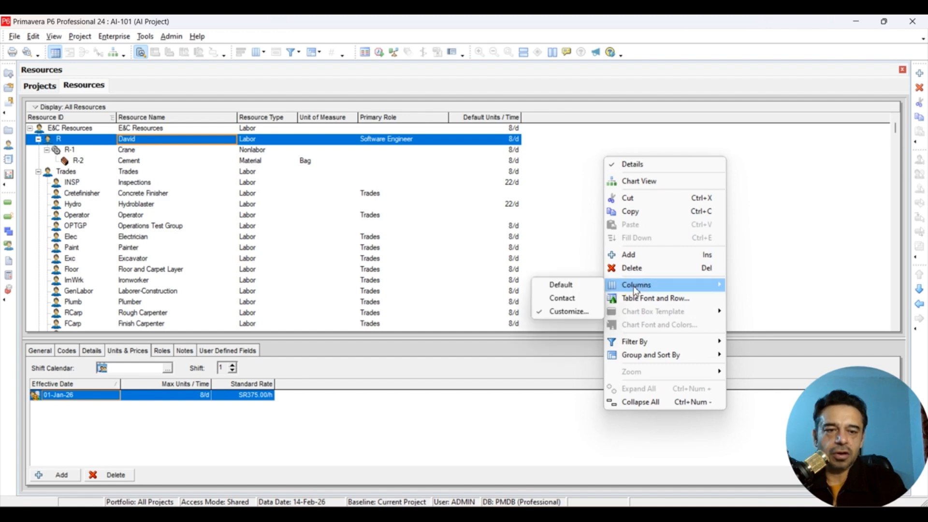
click(560, 312)
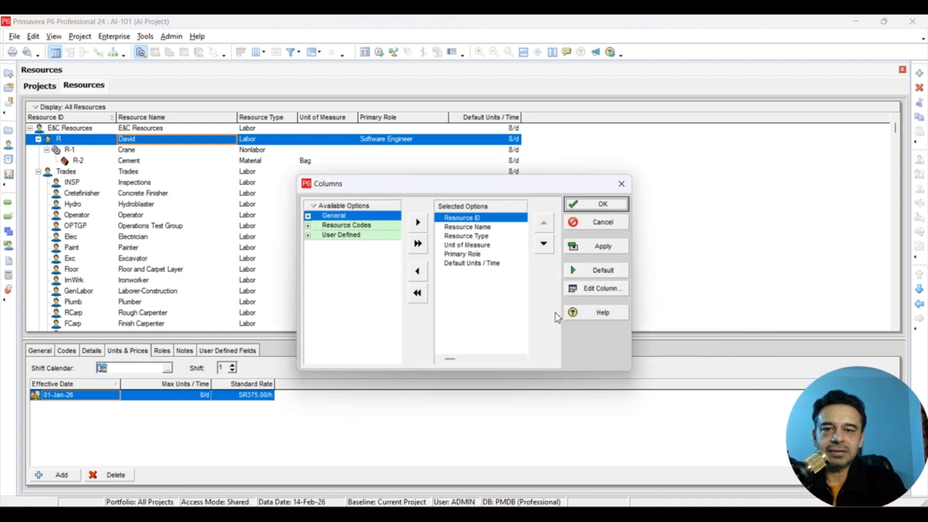
click(308, 216)
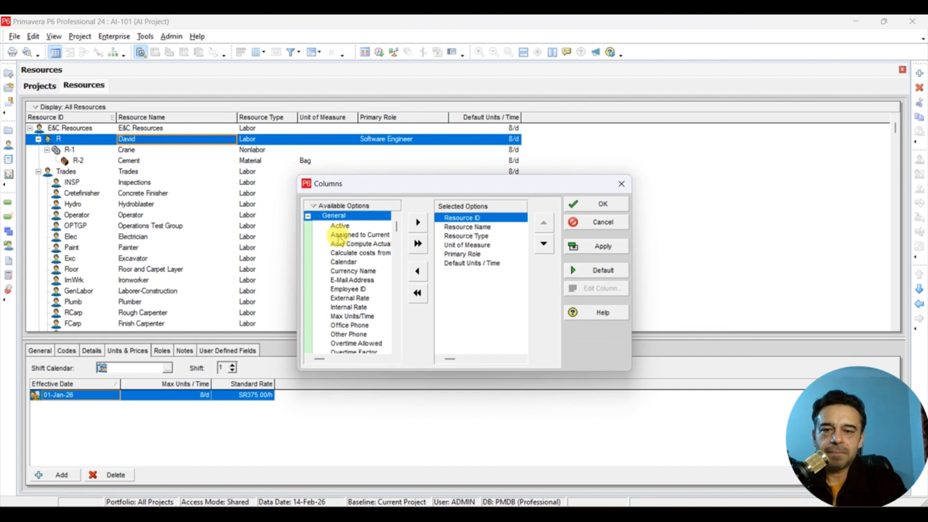
scroll(363, 266, down, 5)
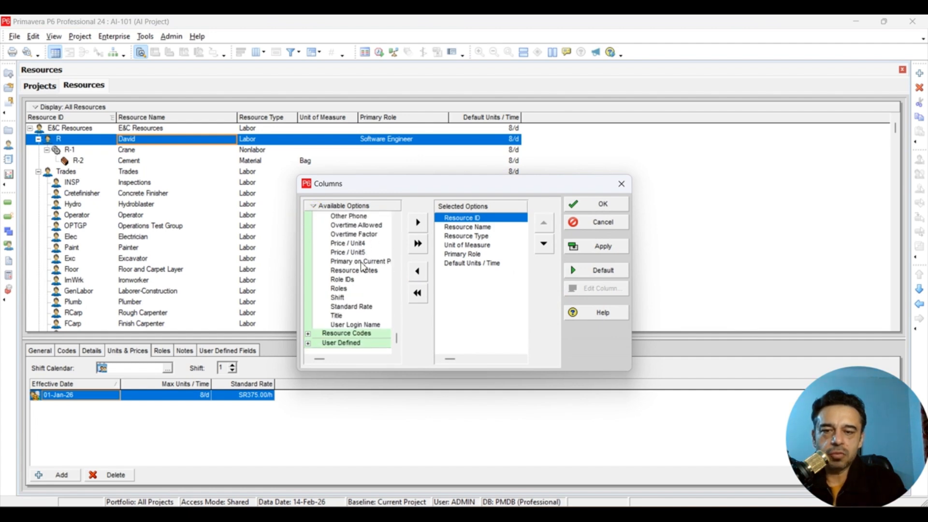
click(357, 307)
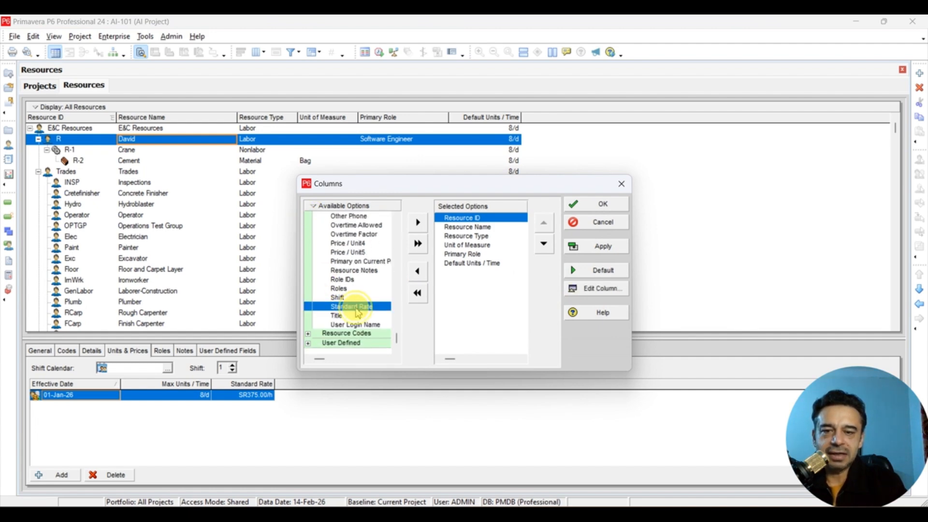
click(418, 223)
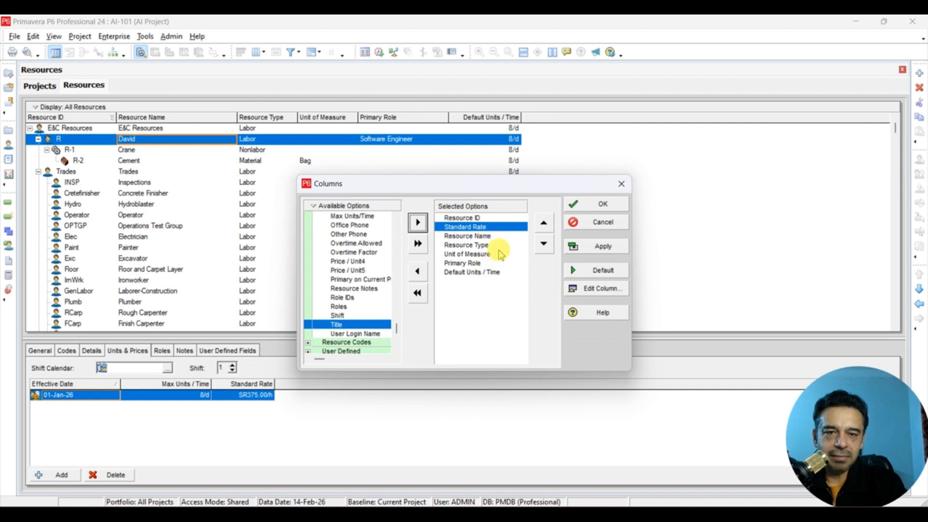
click(543, 244)
click(543, 244)
click(543, 244)
click(543, 244)
click(543, 244)
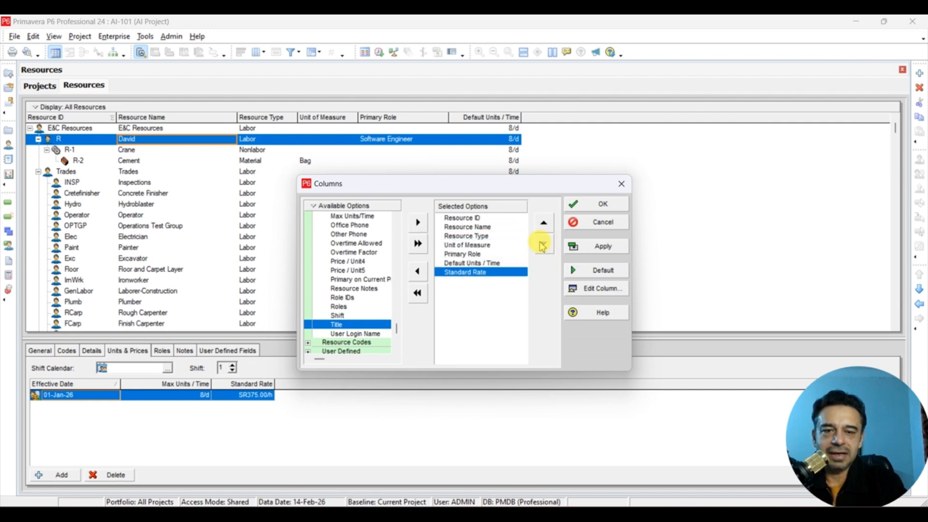
click(590, 204)
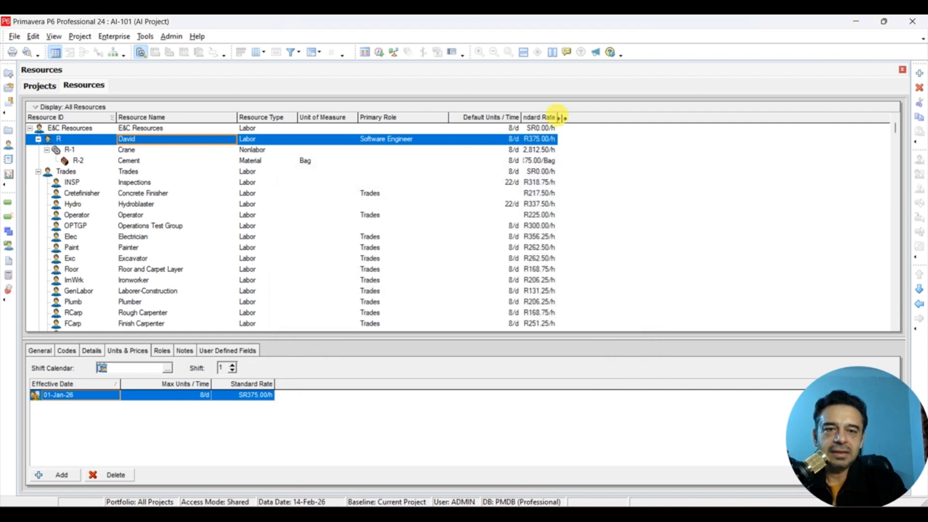
- Widen the Standard Rate column to show its full header and values, and look through the resources' rates
drag(559, 118, 590, 118)
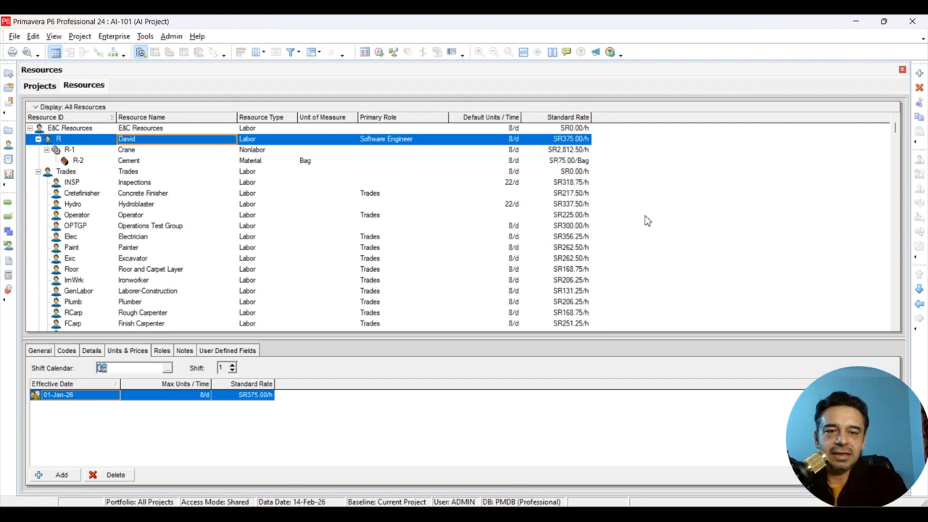
scroll(648, 221, down, 5)
scroll(647, 220, up, 5)
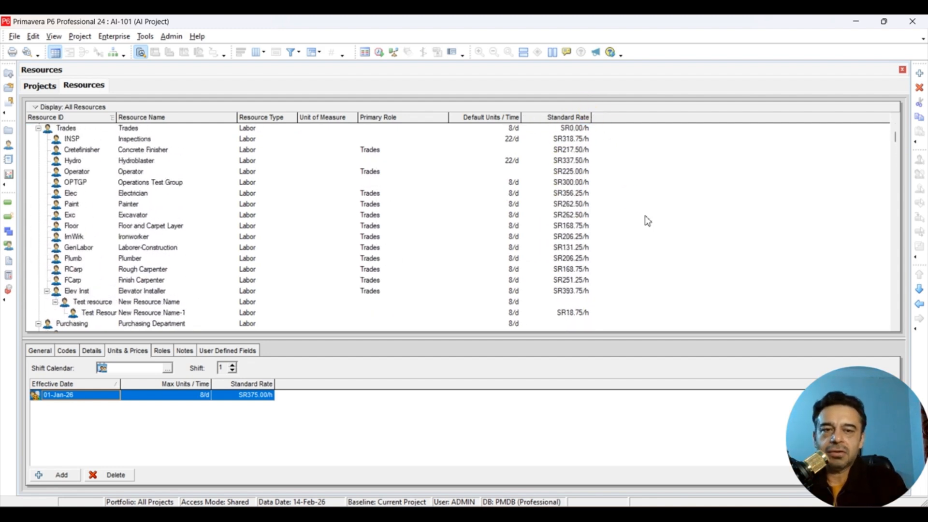